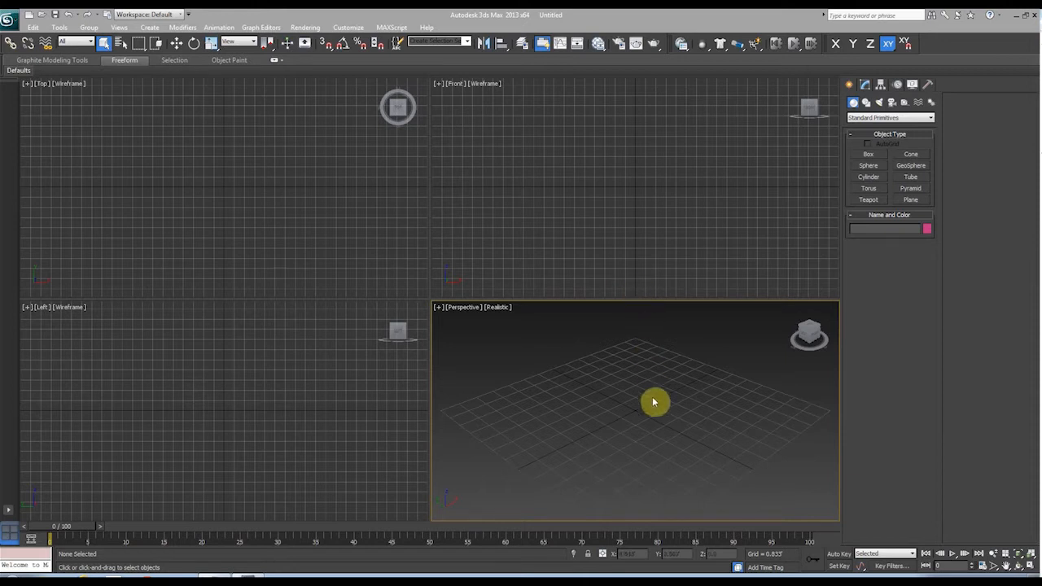
pyautogui.moveTo(656, 421); pyautogui.dragTo(652, 384, button='middle')
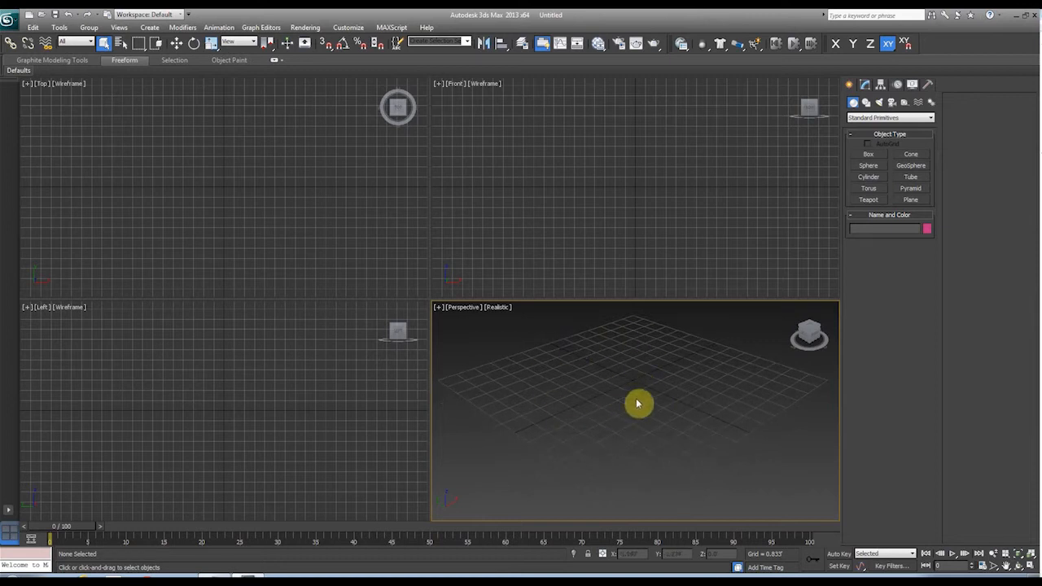
pyautogui.keyDown('alt'); pyautogui.moveTo(649, 402); pyautogui.dragTo(636, 381, button='middle'); pyautogui.keyUp('alt')
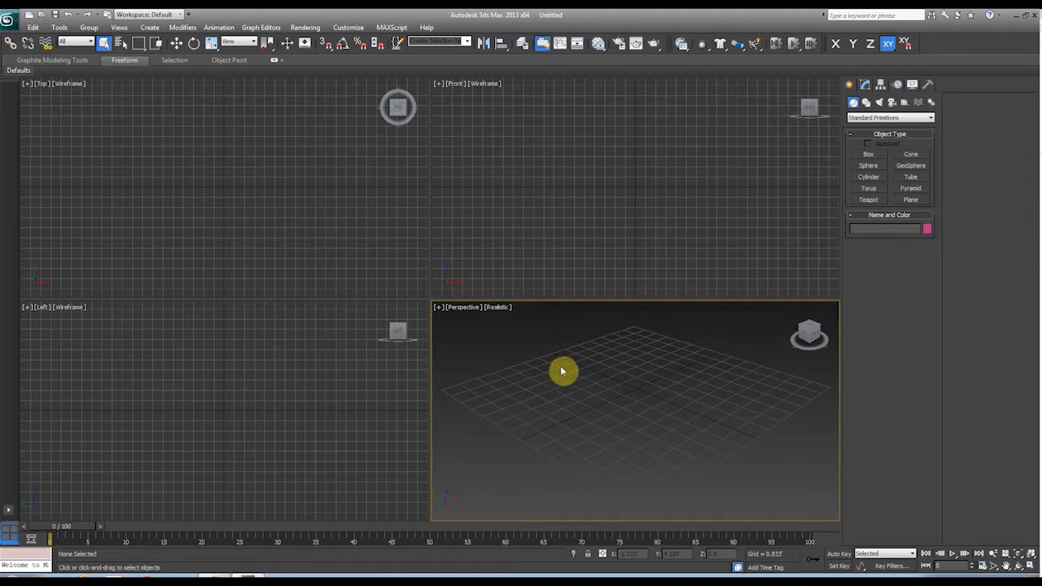
# Load the footage image sequence starting at Footage_00000 from the Footage Frames folder as the perspective viewport's background file.
pyautogui.hotkey('alt', 'b')
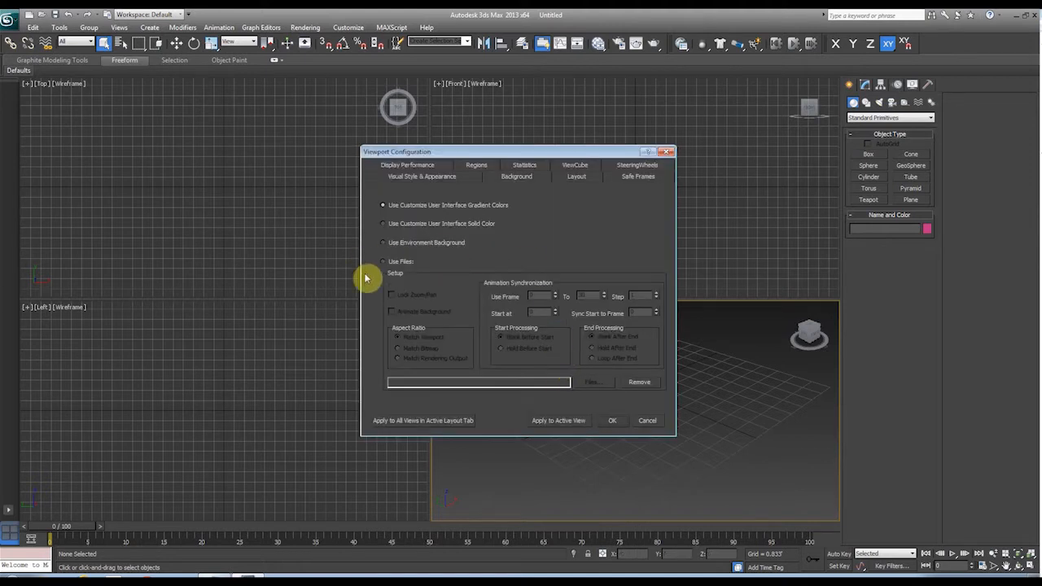
pyautogui.moveTo(425, 149); pyautogui.dragTo(414, 149)
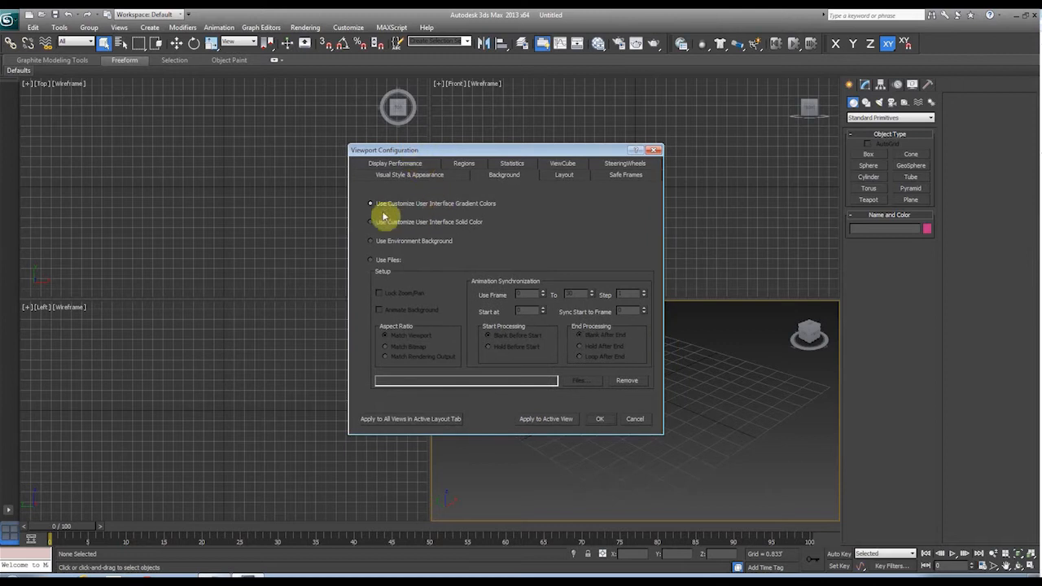
pyautogui.click(371, 260)
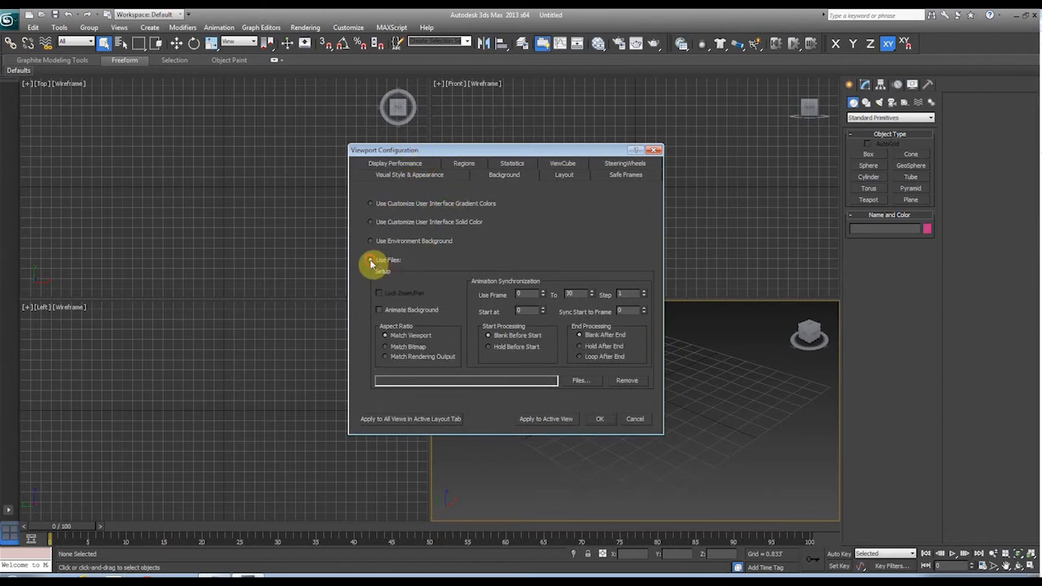
pyautogui.click(577, 381)
pyautogui.click(530, 206)
pyautogui.click(530, 206)
pyautogui.click(531, 206)
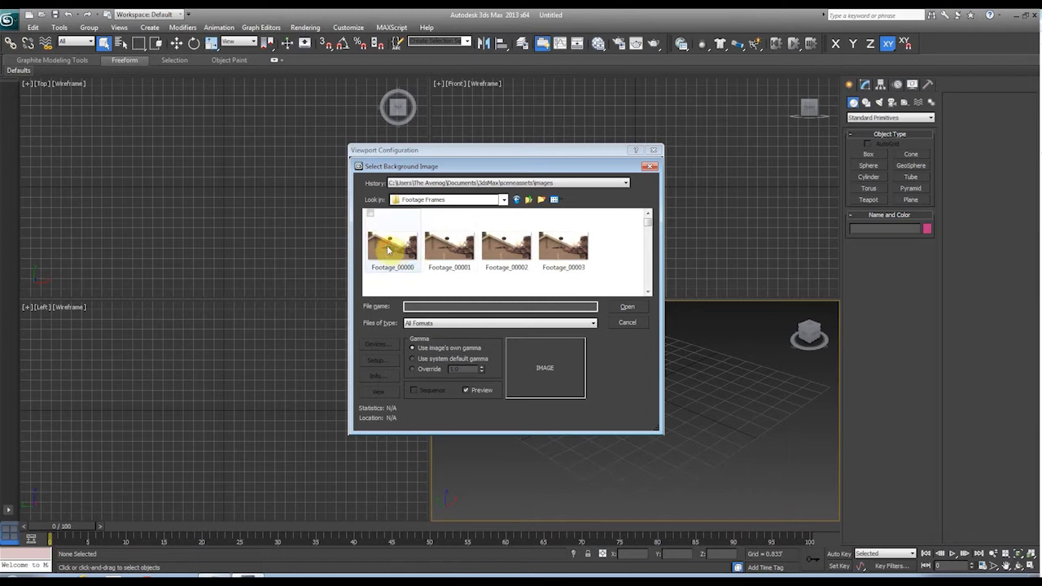
pyautogui.click(388, 250)
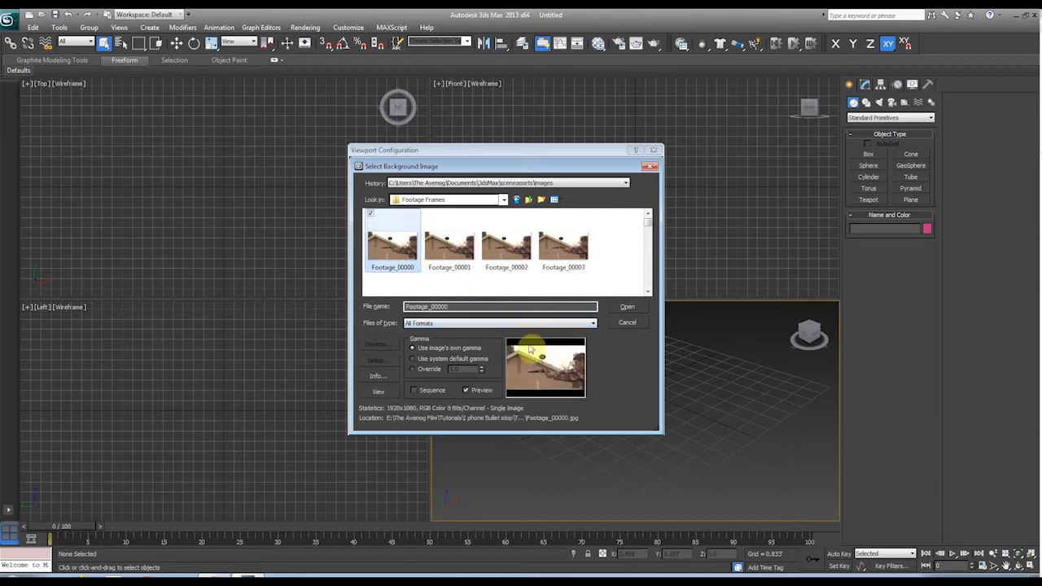
pyautogui.click(413, 391)
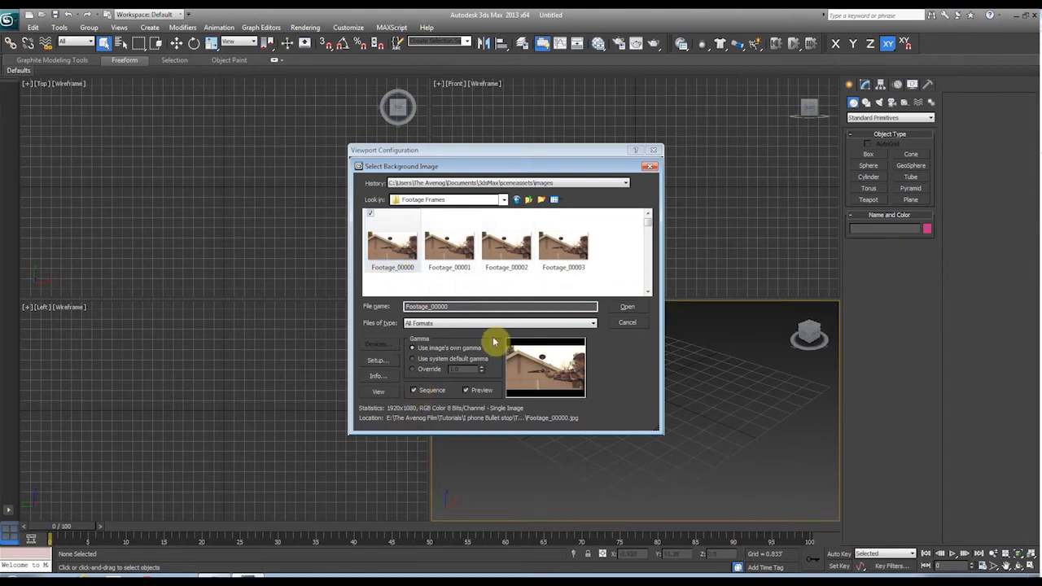
pyautogui.click(627, 307)
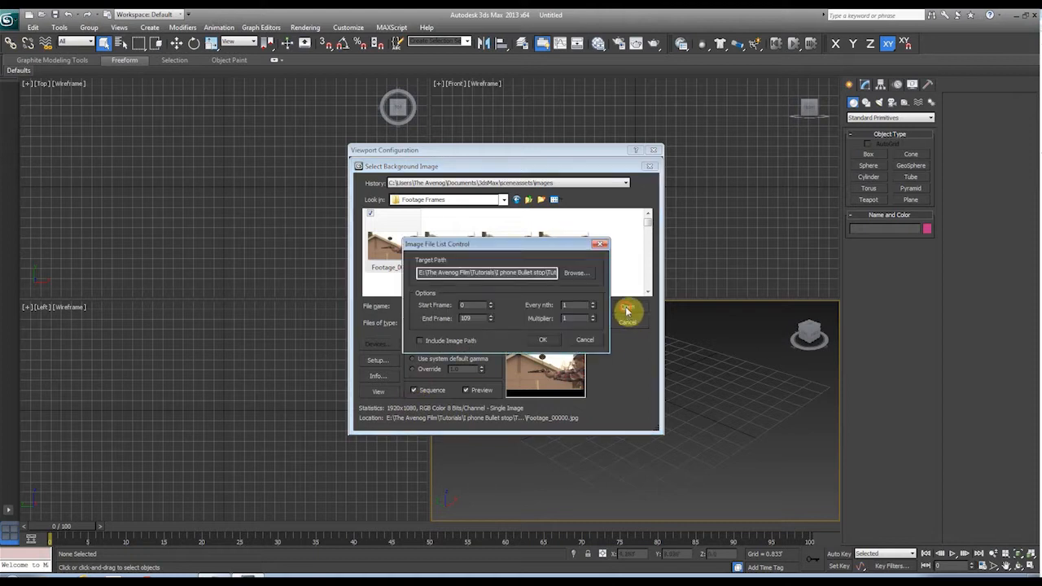
pyautogui.click(541, 341)
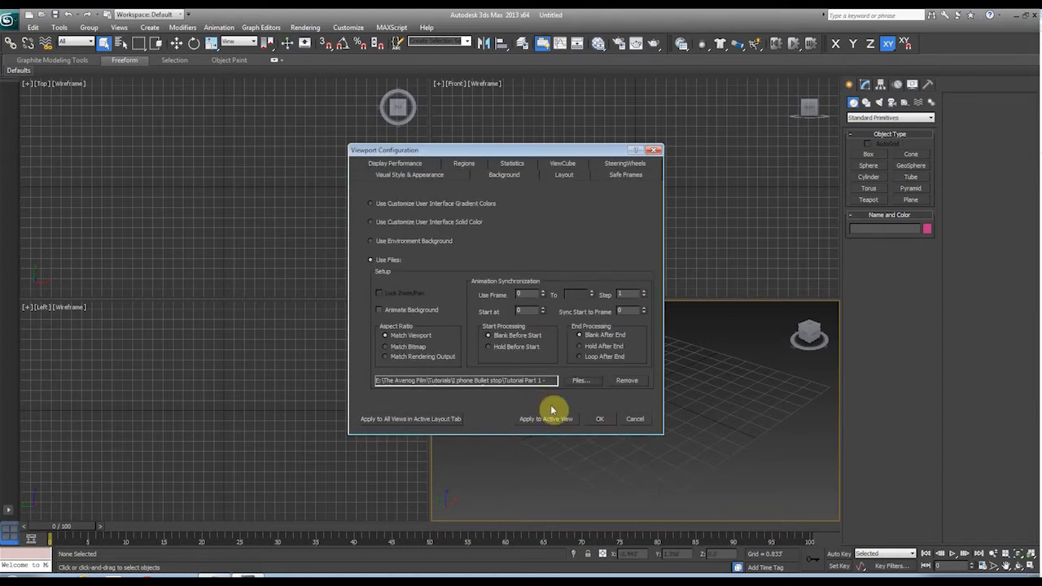
# Turn on background animation and apply the footage background to the active perspective view only.
pyautogui.click(378, 311)
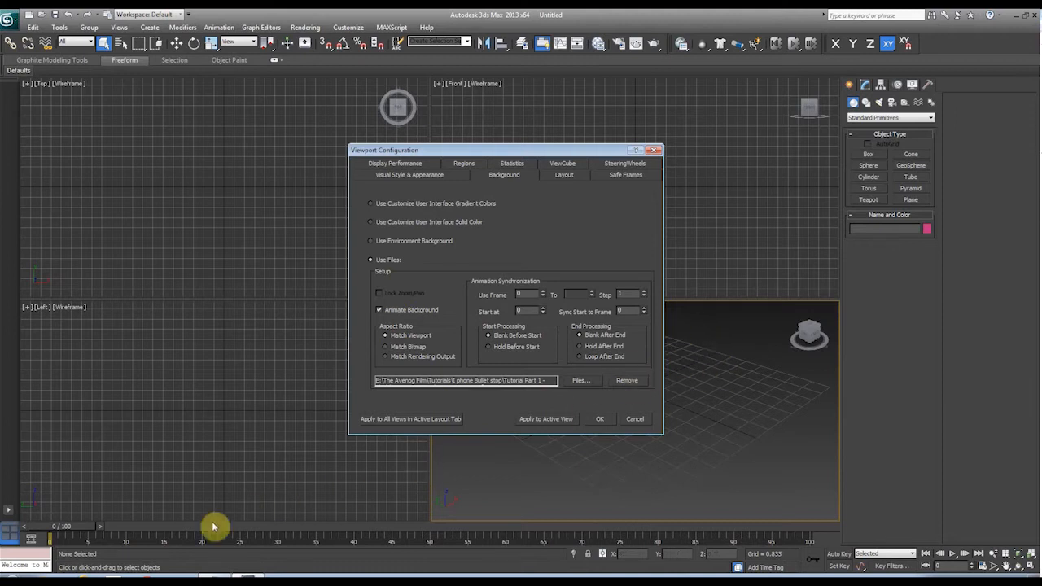
pyautogui.click(542, 419)
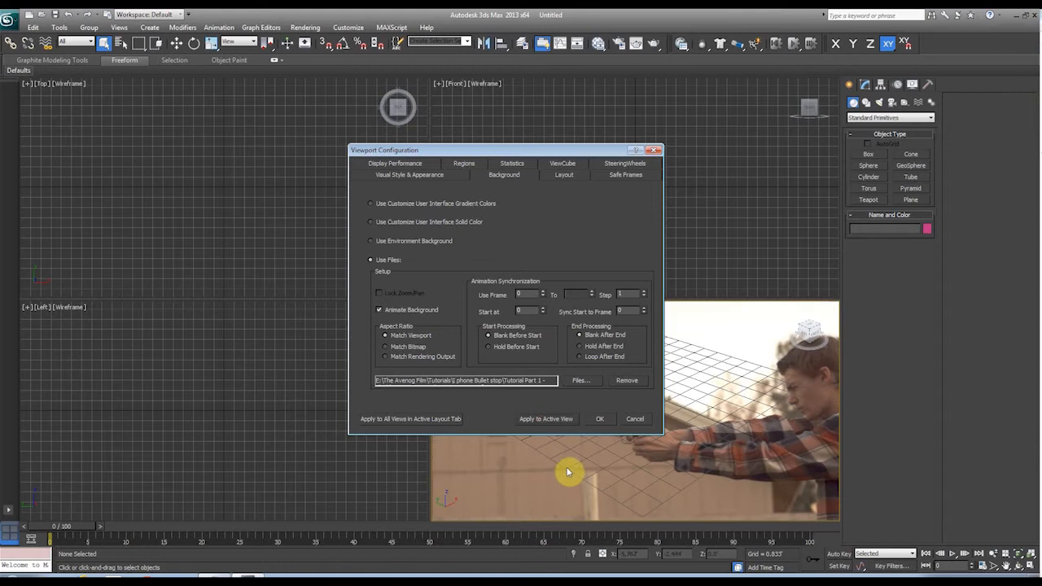
pyautogui.click(601, 420)
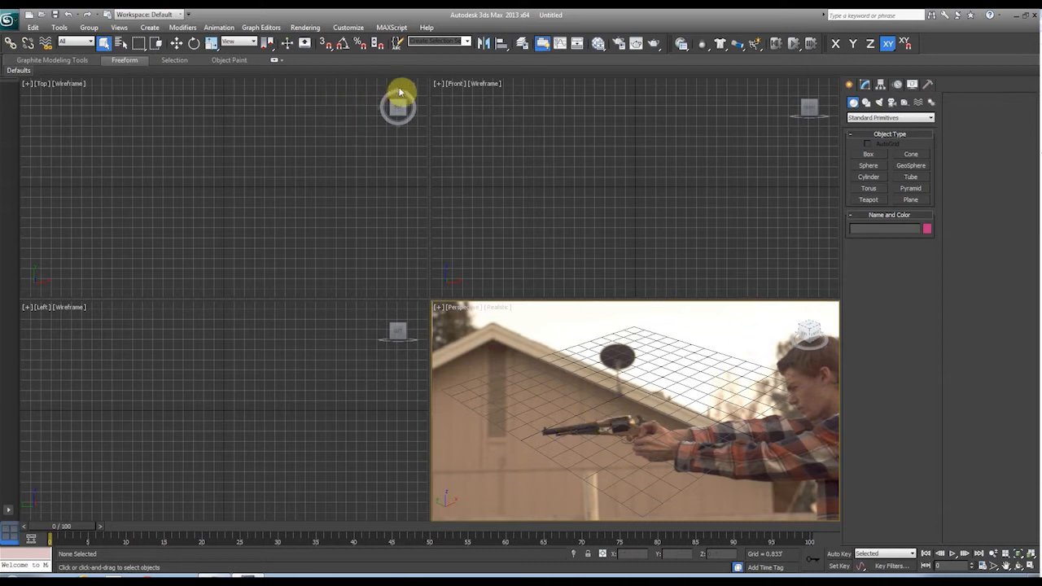
# Set the render output size to the HDTV (video) preset at 1920x1080.
pyautogui.click(308, 29)
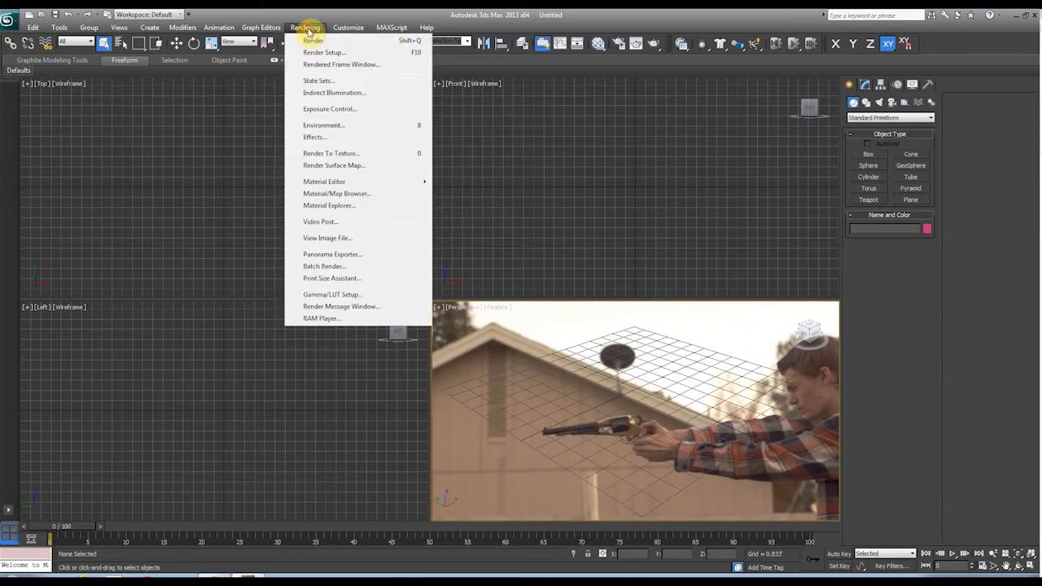
pyautogui.click(318, 53)
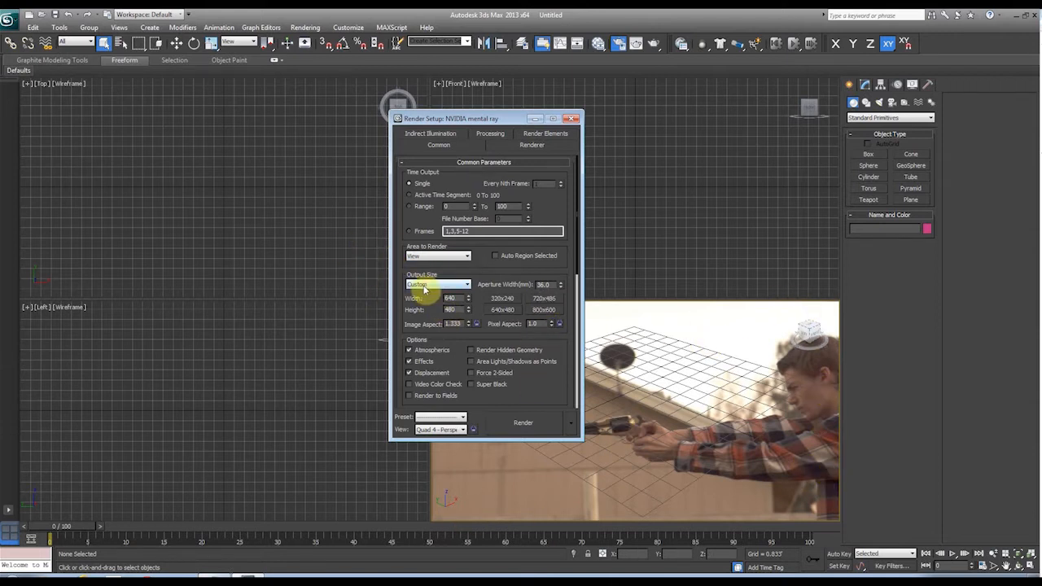
pyautogui.click(430, 285)
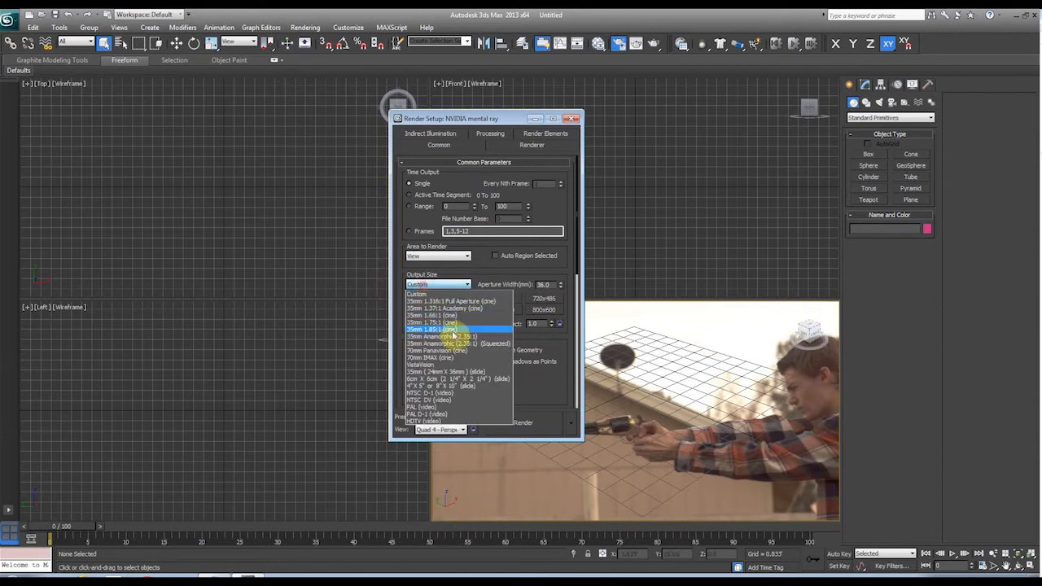
pyautogui.click(418, 422)
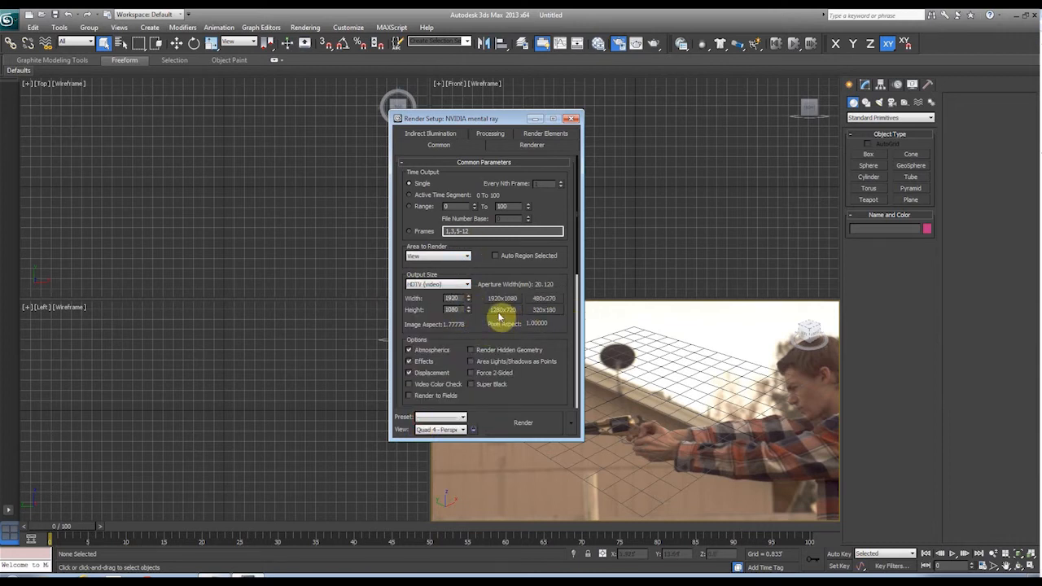
pyautogui.click(572, 120)
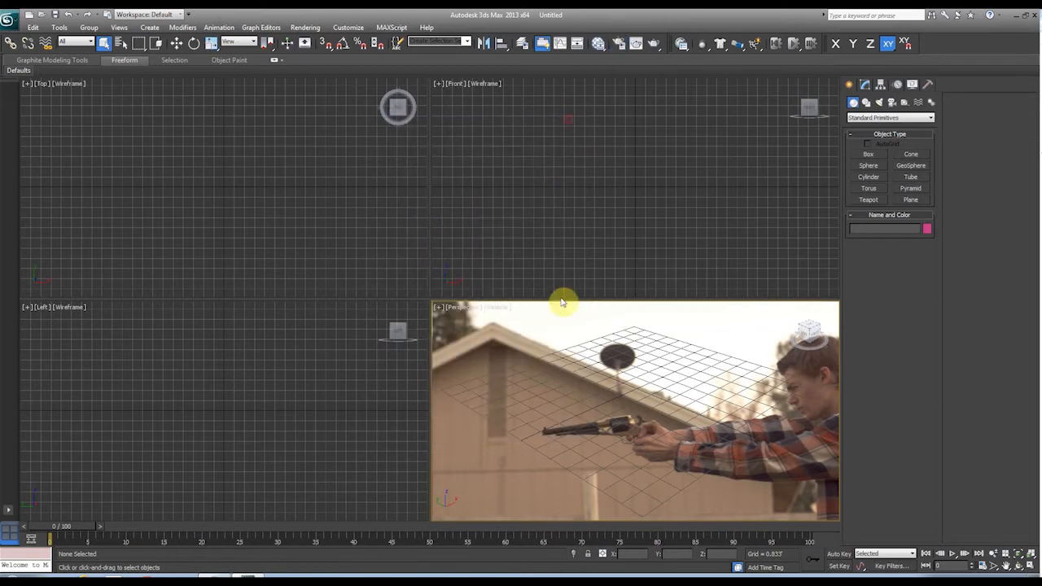
# Show safe frames in the perspective viewport that displays the footage.
pyautogui.click(461, 308)
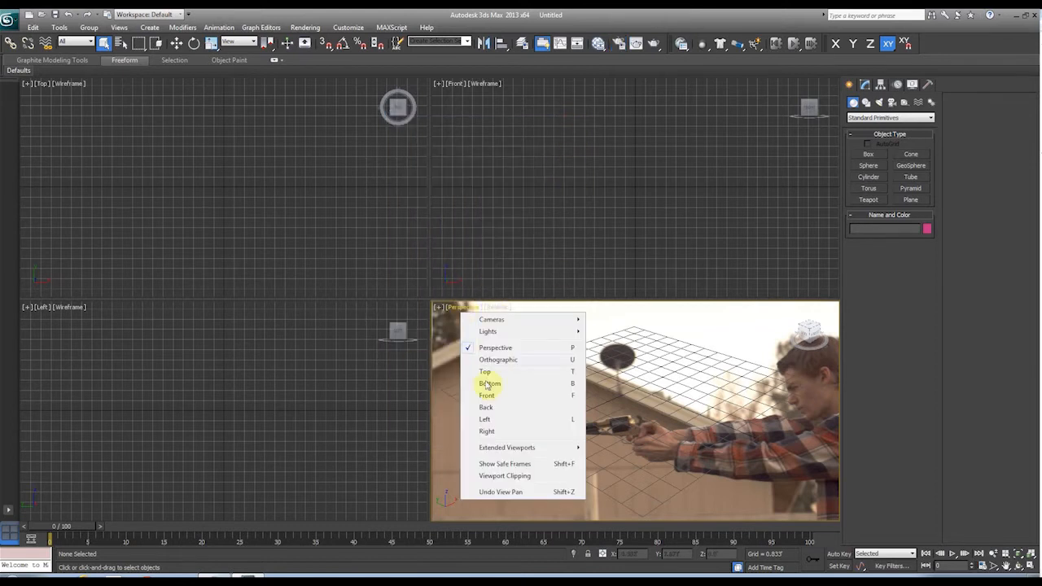
pyautogui.click(502, 464)
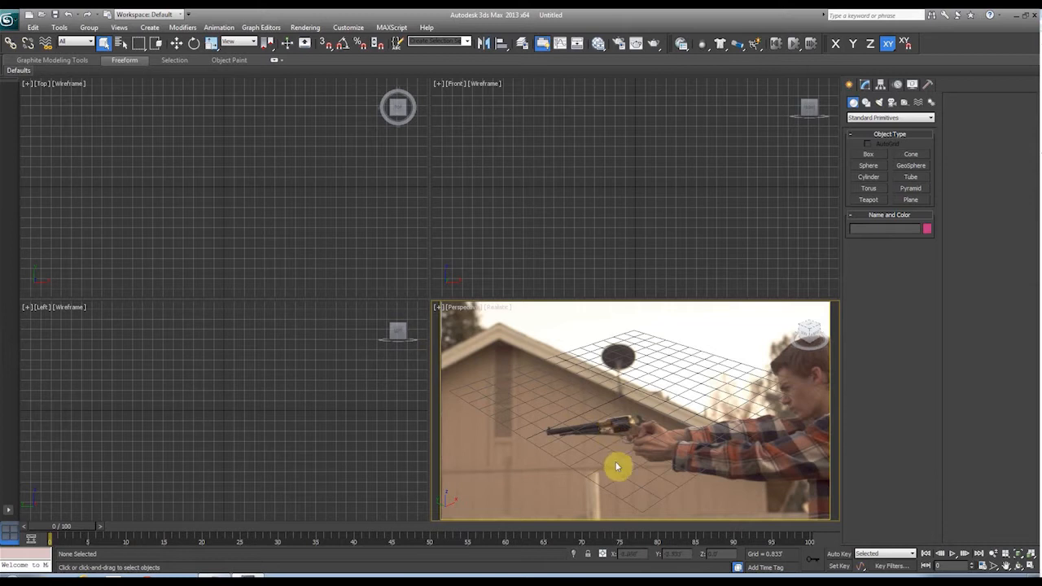
pyautogui.moveTo(633, 395); pyautogui.dragTo(626, 444, button='middle')
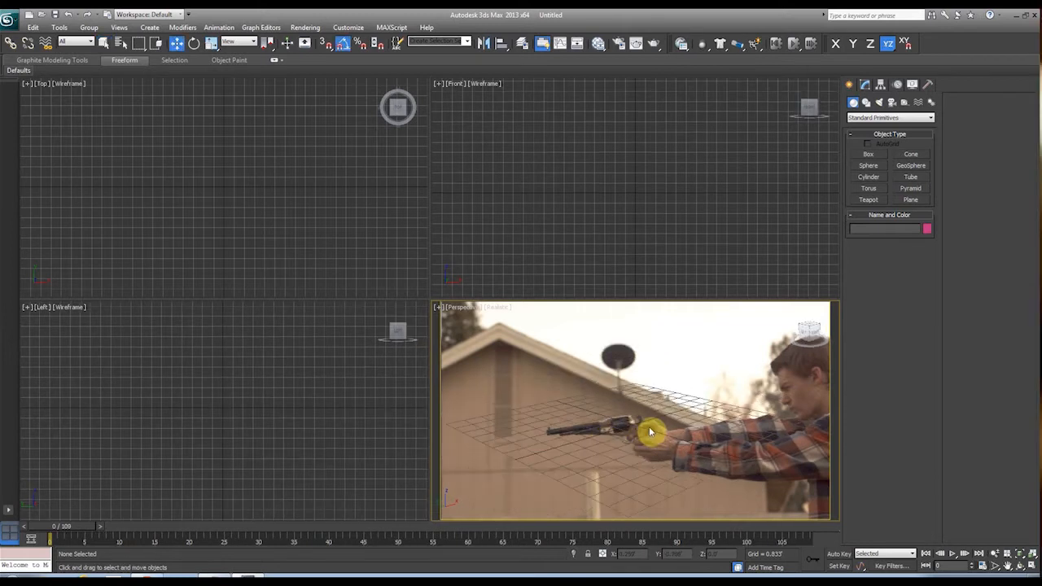
pyautogui.moveTo(646, 438); pyautogui.dragTo(643, 420, button='middle')
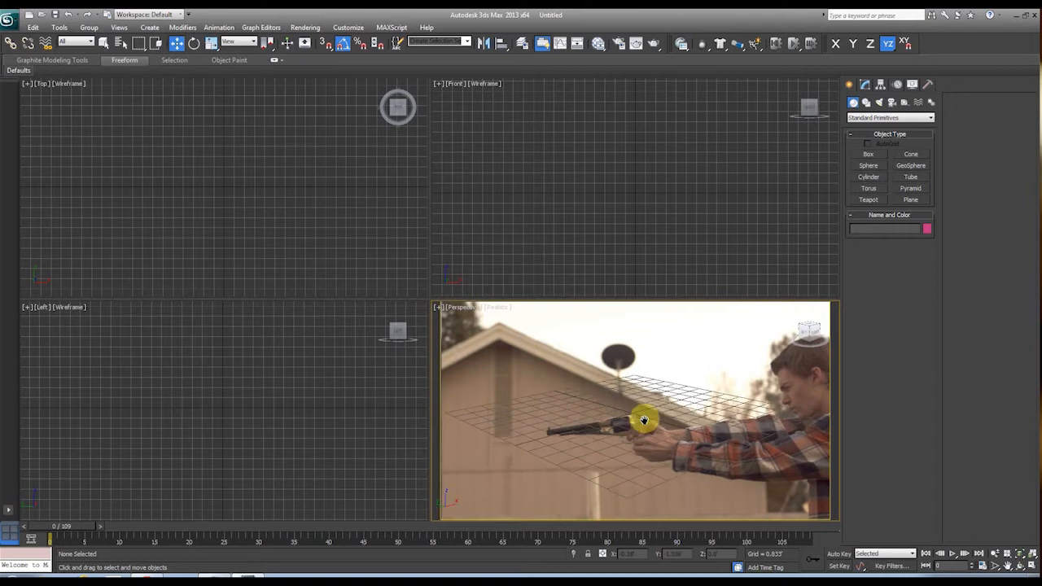
pyautogui.moveTo(646, 423); pyautogui.dragTo(644, 419, button='middle')
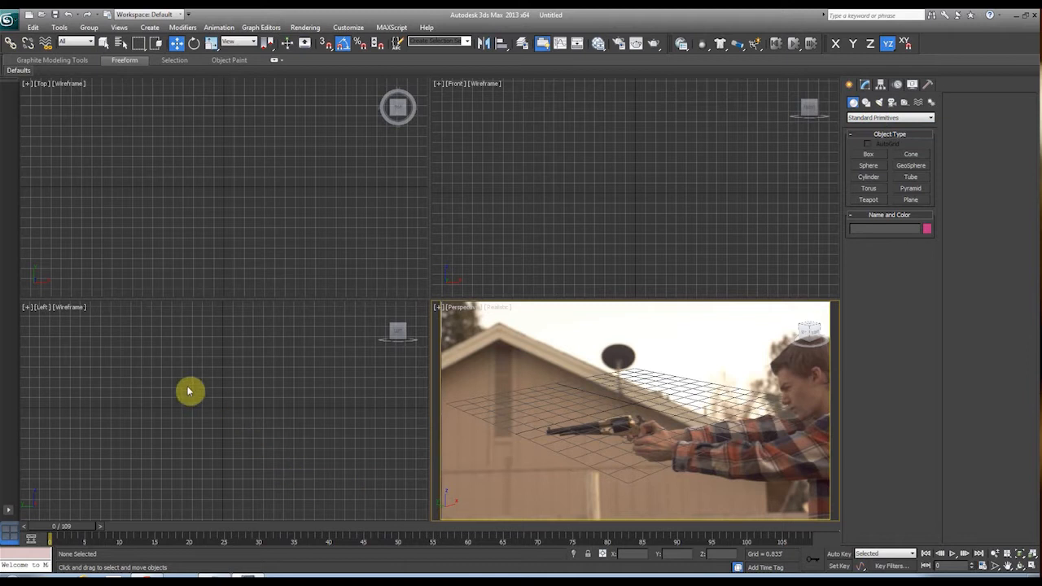
# Maximize the Left viewport and switch it to a perspective view.
pyautogui.click(148, 366)
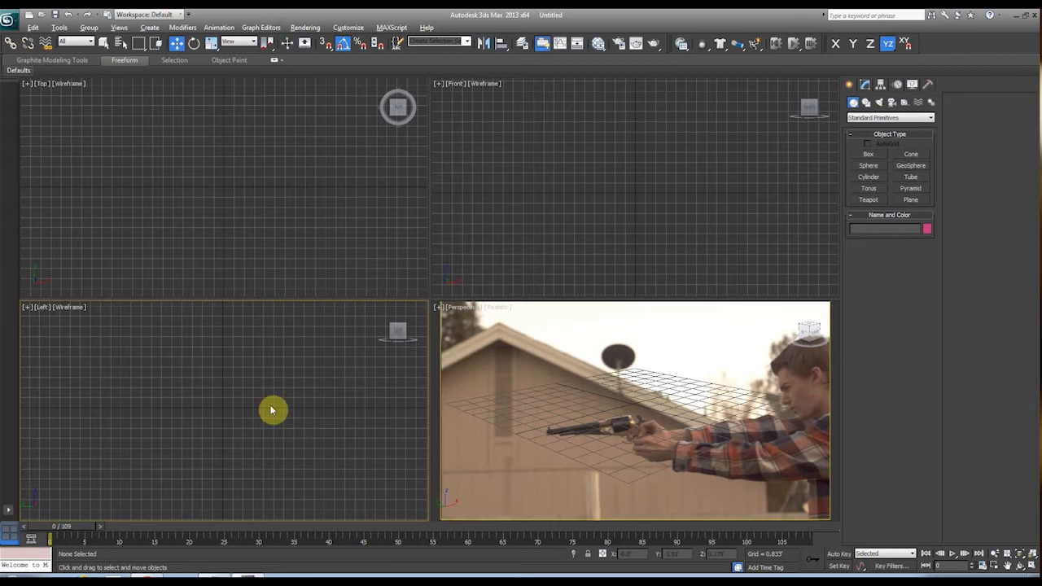
pyautogui.hotkey('alt', 'w')
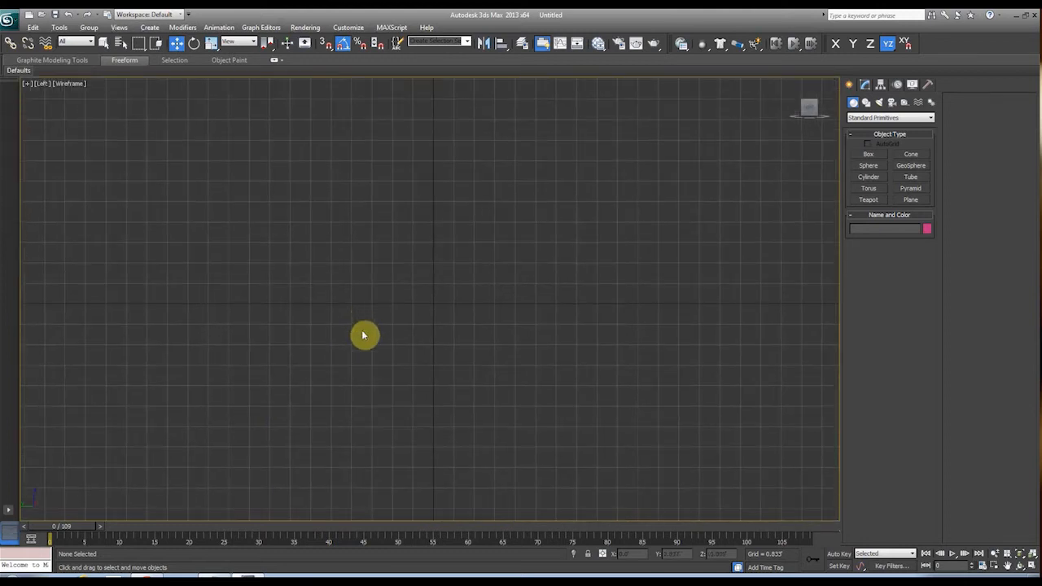
pyautogui.press('p')
pyautogui.moveTo(459, 331)
pyautogui.keyDown('alt'); pyautogui.mouseDown(button='middle')
pyautogui.moveTo(453, 349)
pyautogui.moveTo(415, 360)
pyautogui.moveTo(461, 332)
pyautogui.moveTo(427, 373)
pyautogui.moveTo(508, 366)
pyautogui.moveTo(459, 391)
pyautogui.moveTo(436, 368)
pyautogui.mouseUp(button='middle'); pyautogui.keyUp('alt')
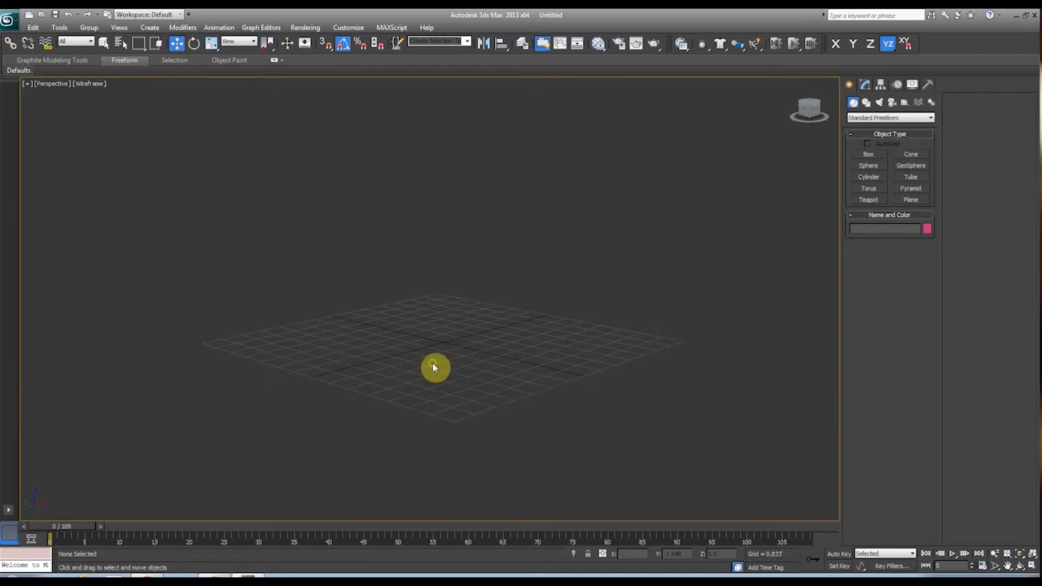
pyautogui.moveTo(526, 288)
pyautogui.mouseDown(button='middle')
pyautogui.moveTo(503, 314)
pyautogui.moveTo(516, 300)
pyautogui.mouseUp(button='middle')
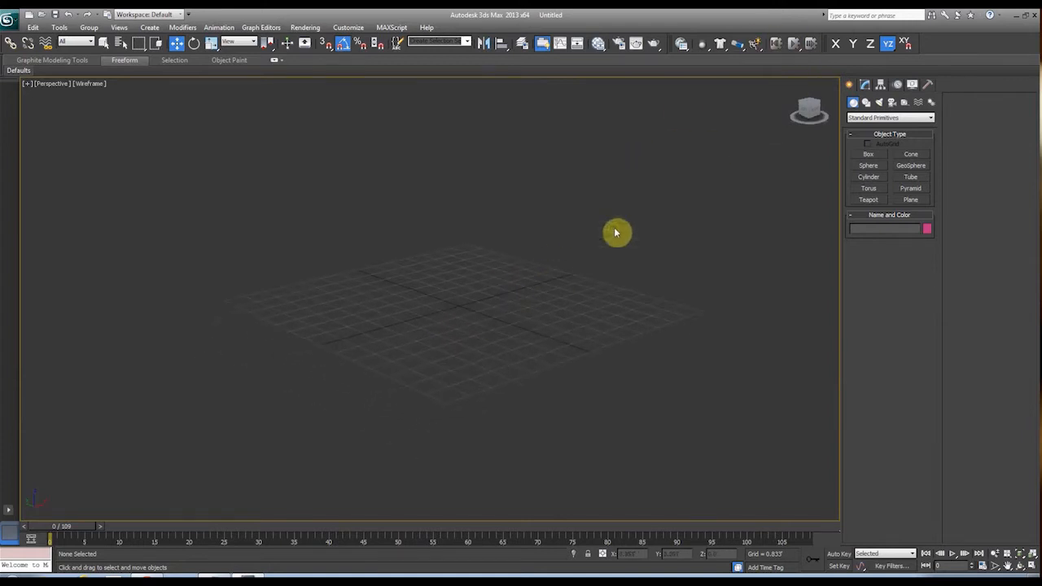
# Create a FumeFX container over the grid, about 7.5' wide, 22.2' long and 6.2' high.
pyautogui.click(859, 119)
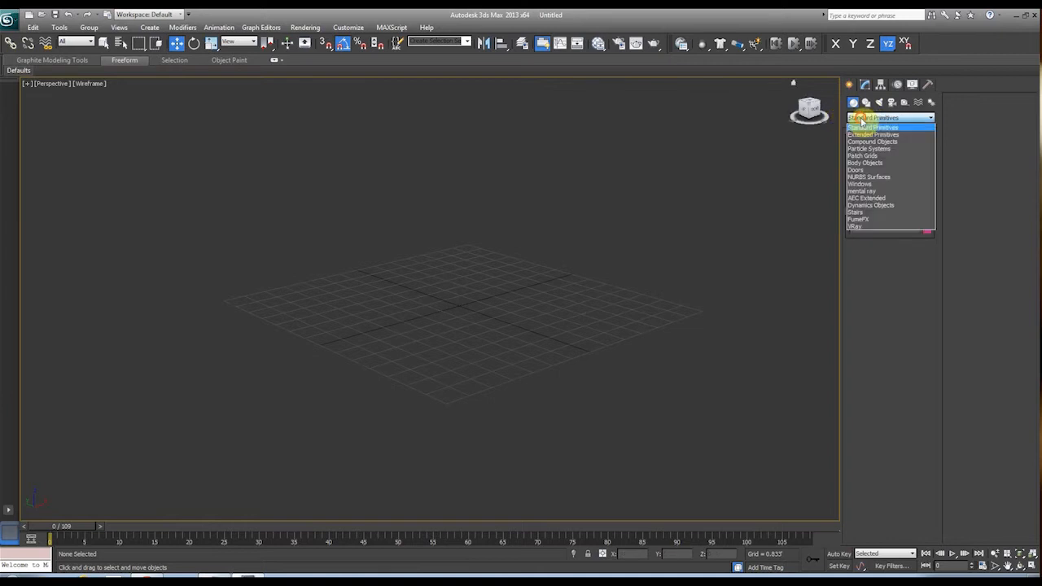
pyautogui.click(859, 224)
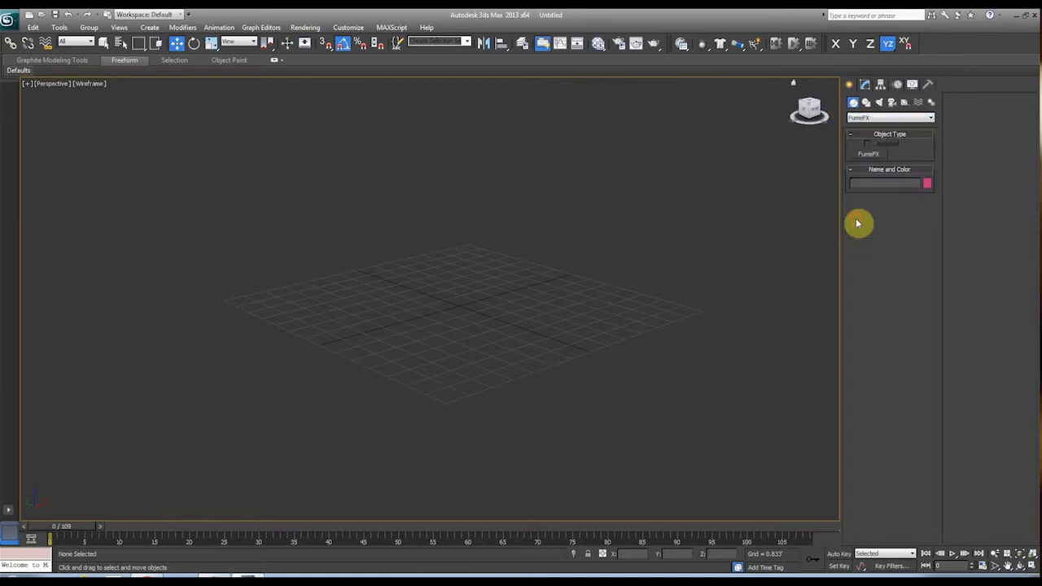
pyautogui.click(868, 155)
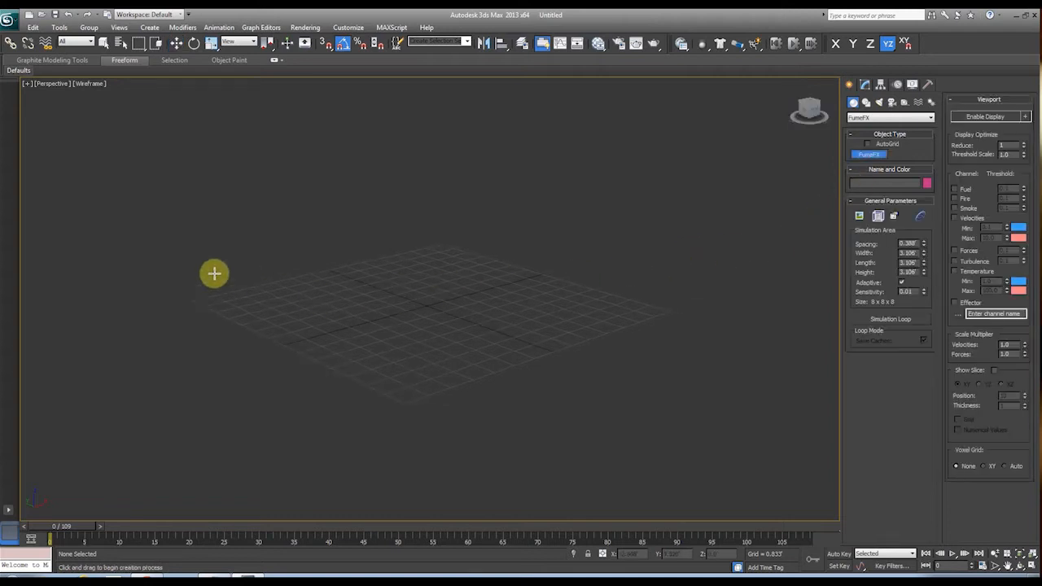
pyautogui.moveTo(151, 242); pyautogui.dragTo(699, 333)
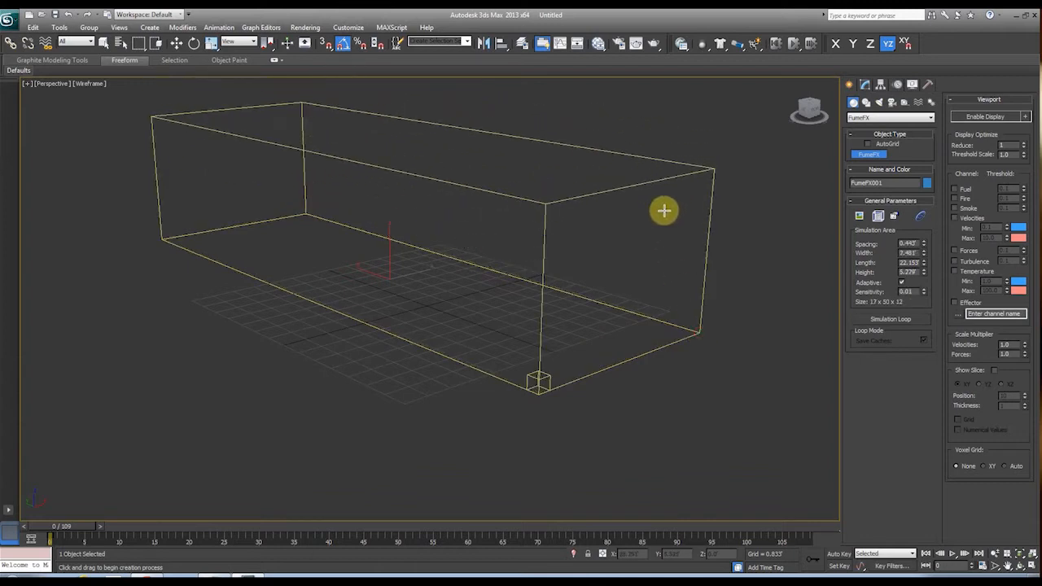
pyautogui.click(664, 189)
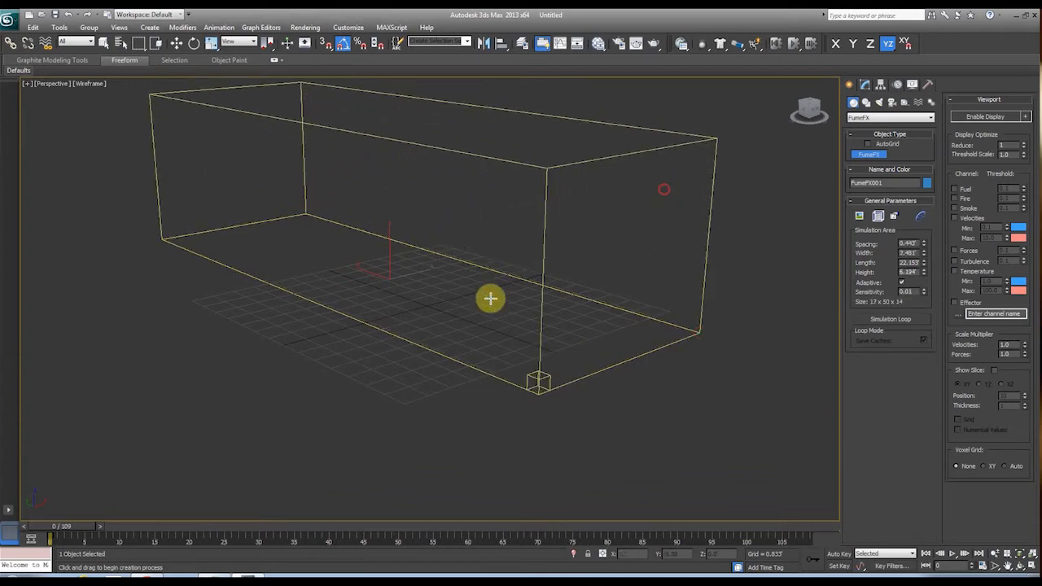
# Examine the FumeFX container's shape and its placement over the grid from several angles.
pyautogui.keyDown('alt'); pyautogui.moveTo(484, 305); pyautogui.dragTo(510, 331, button='middle'); pyautogui.keyUp('alt')
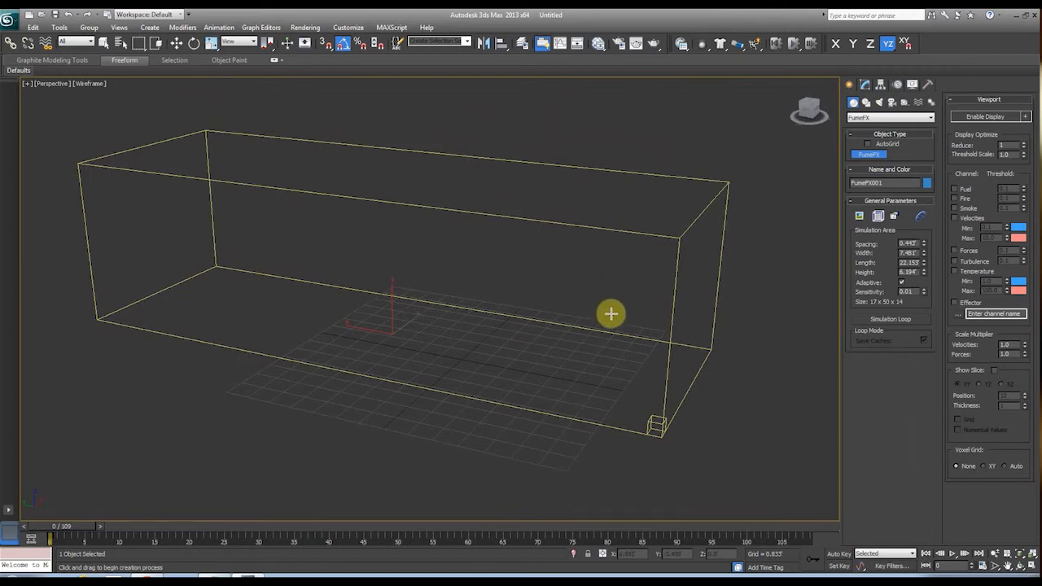
pyautogui.keyDown('alt'); pyautogui.moveTo(612, 316); pyautogui.dragTo(575, 315, button='middle'); pyautogui.keyUp('alt')
pyautogui.moveTo(491, 337)
pyautogui.keyDown('alt'); pyautogui.mouseDown(button='middle')
pyautogui.moveTo(514, 351)
pyautogui.moveTo(500, 344)
pyautogui.mouseUp(button='middle'); pyautogui.keyUp('alt')
pyautogui.keyDown('alt'); pyautogui.moveTo(437, 281); pyautogui.dragTo(441, 291, button='middle'); pyautogui.keyUp('alt')
pyautogui.keyDown('alt'); pyautogui.moveTo(334, 282); pyautogui.dragTo(442, 304, button='middle'); pyautogui.keyUp('alt')
pyautogui.keyDown('alt'); pyautogui.moveTo(524, 356); pyautogui.dragTo(513, 344, button='middle'); pyautogui.keyUp('alt')
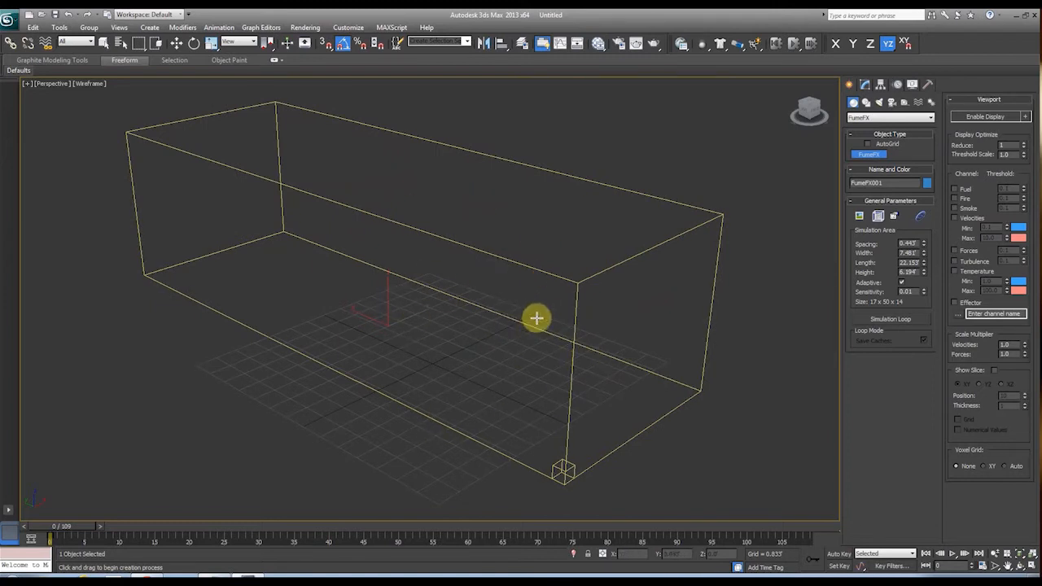
pyautogui.moveTo(535, 317); pyautogui.dragTo(532, 316, button='middle')
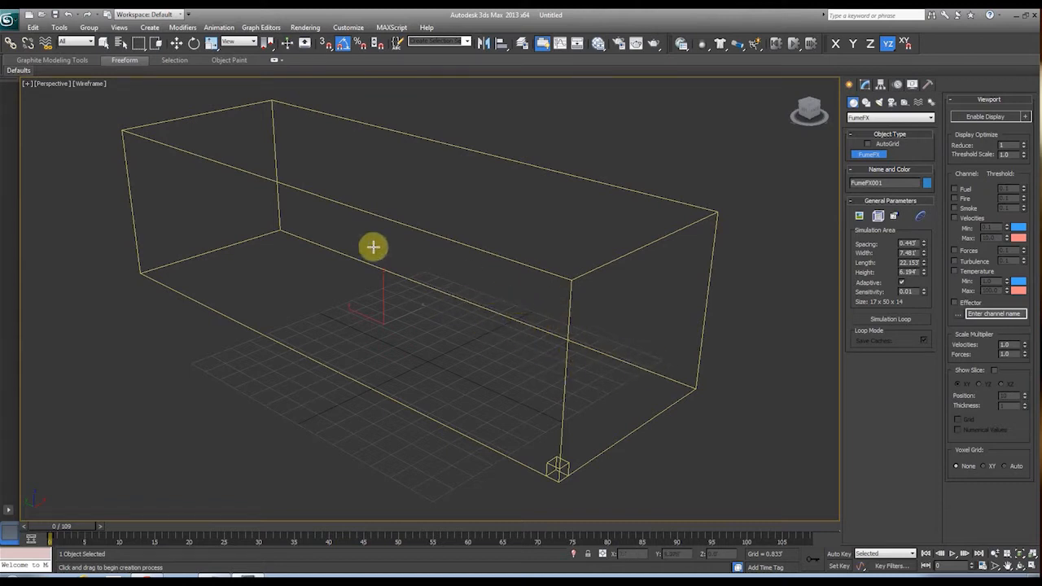
pyautogui.keyDown('alt'); pyautogui.moveTo(442, 296); pyautogui.dragTo(496, 296, button='middle'); pyautogui.keyUp('alt')
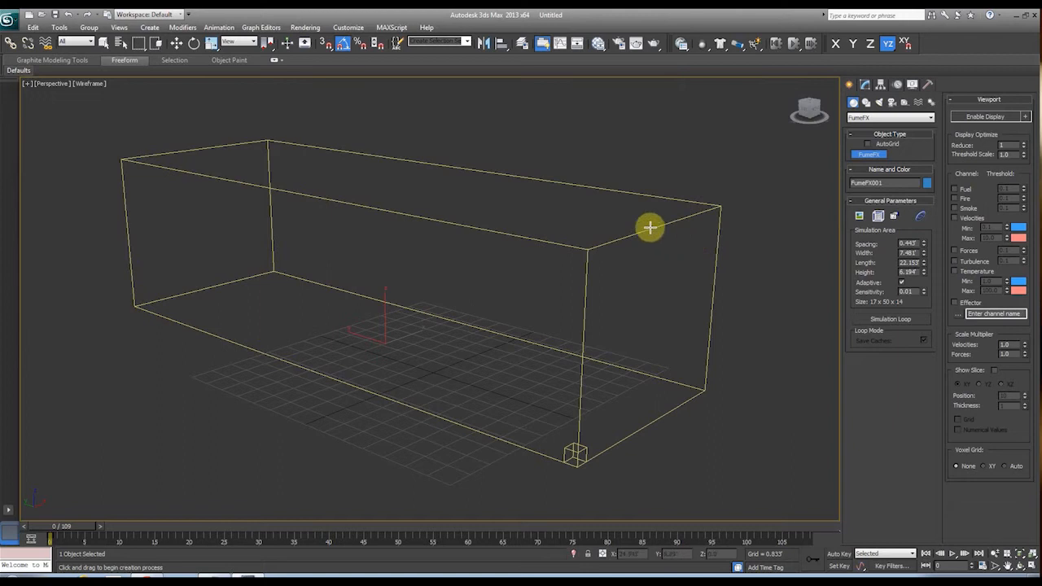
pyautogui.keyDown('alt'); pyautogui.moveTo(650, 228); pyautogui.dragTo(635, 237, button='middle'); pyautogui.keyUp('alt')
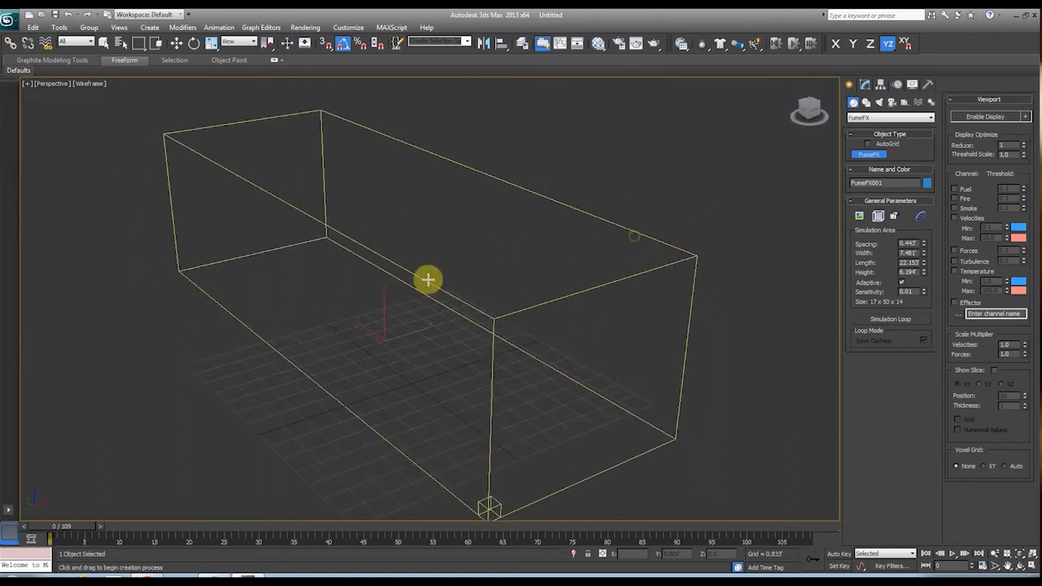
pyautogui.keyDown('alt'); pyautogui.moveTo(539, 284); pyautogui.dragTo(600, 272, button='middle'); pyautogui.keyUp('alt')
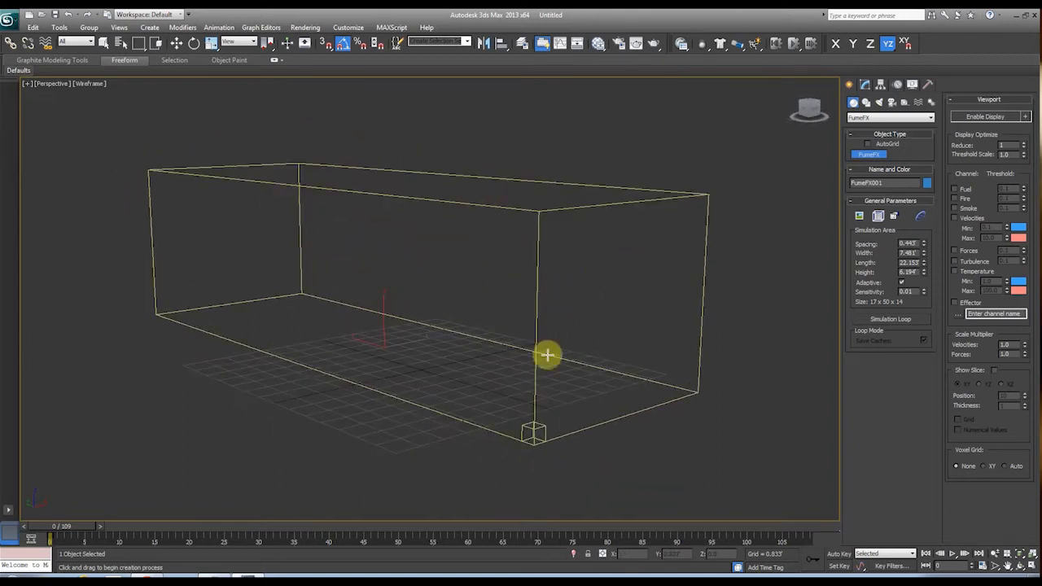
pyautogui.keyDown('alt'); pyautogui.moveTo(558, 237); pyautogui.dragTo(452, 290, button='middle'); pyautogui.keyUp('alt')
pyautogui.keyDown('alt'); pyautogui.moveTo(522, 272); pyautogui.dragTo(435, 286, button='middle'); pyautogui.keyUp('alt')
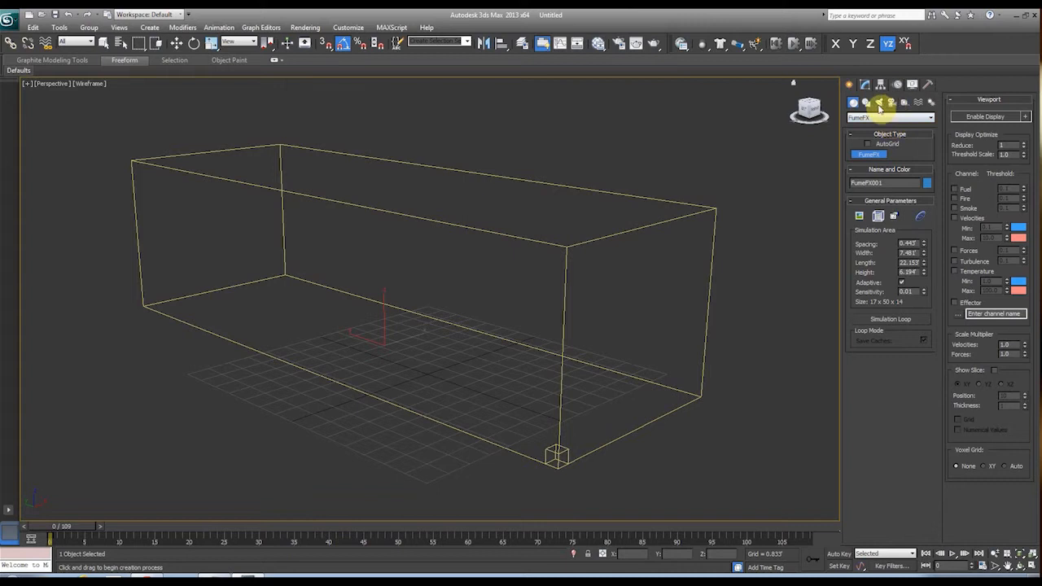
# Create a FumeFX Simple Source sphere about 1.33' in diameter on the grid, inside the simulation container.
pyautogui.click(905, 102)
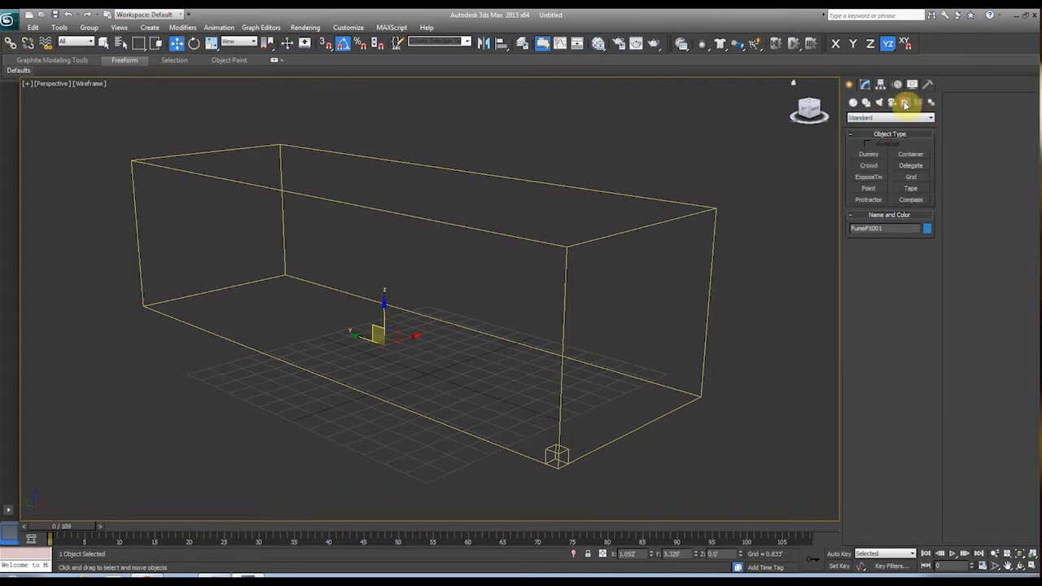
pyautogui.click(890, 117)
pyautogui.click(868, 192)
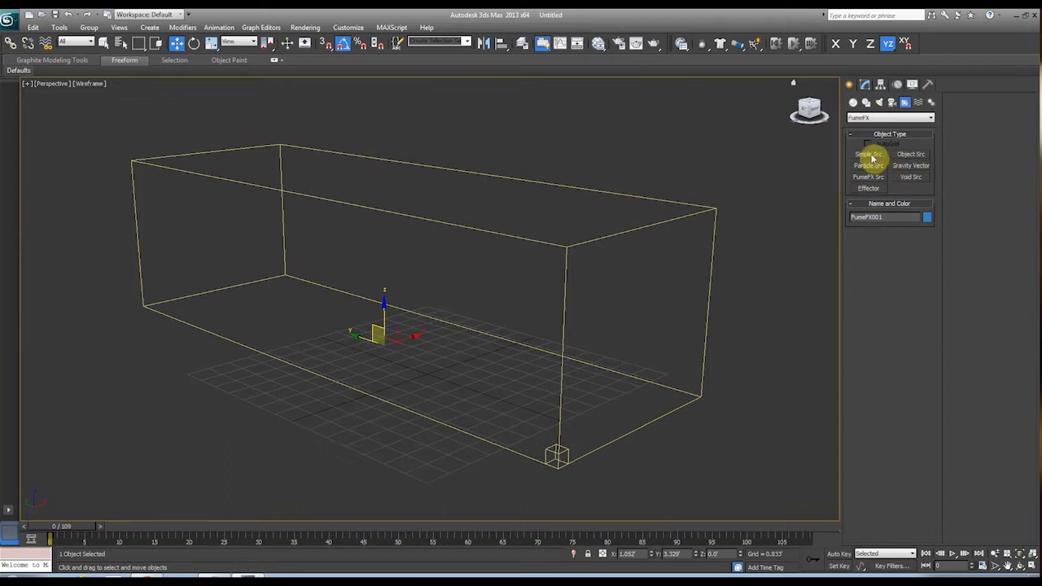
pyautogui.click(869, 154)
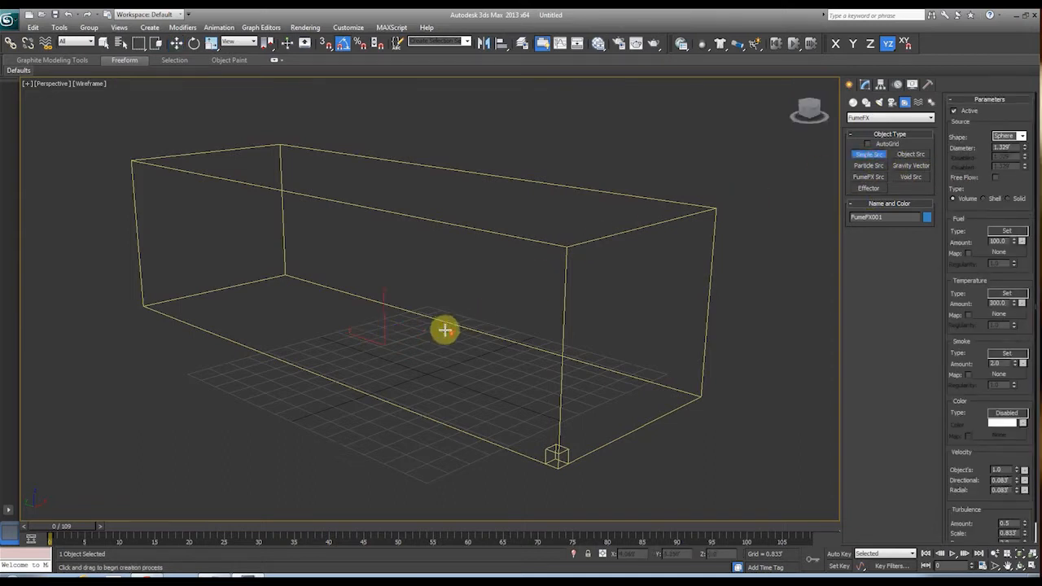
pyautogui.keyDown('alt'); pyautogui.moveTo(444, 331); pyautogui.dragTo(500, 329, button='middle'); pyautogui.keyUp('alt')
pyautogui.scroll(5, 505, 334)
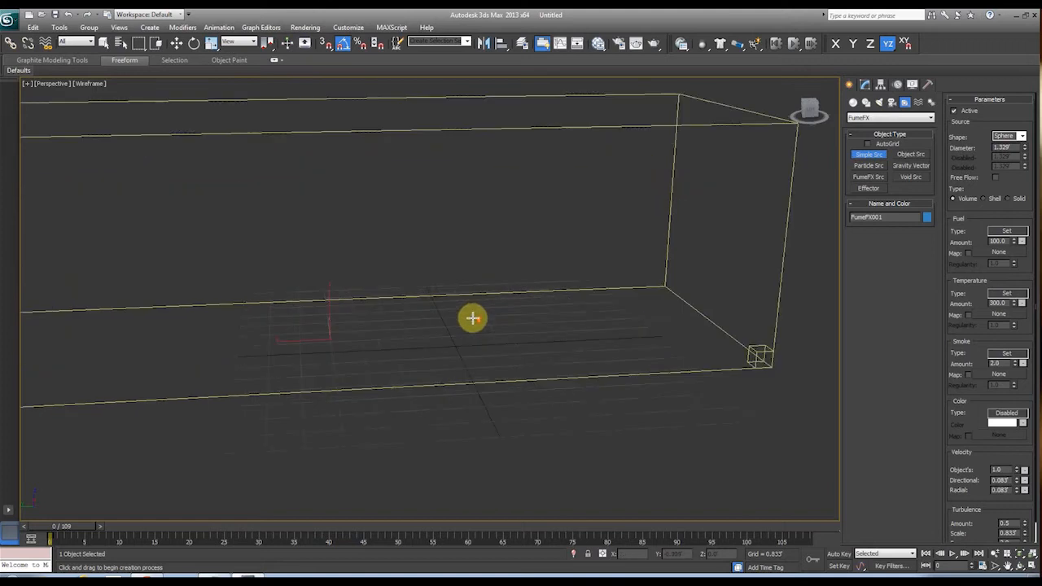
pyautogui.moveTo(466, 348); pyautogui.dragTo(498, 351)
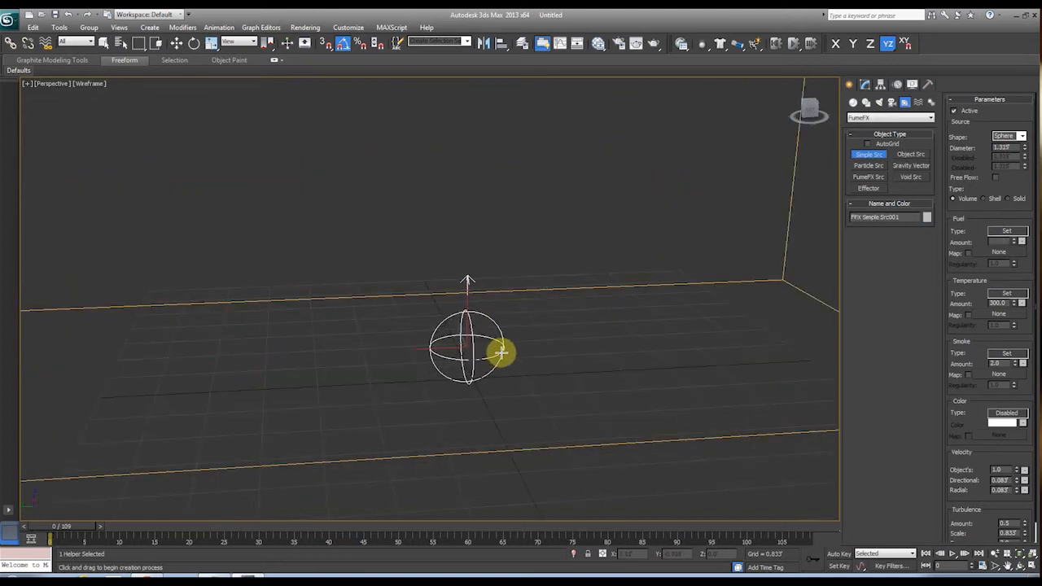
pyautogui.keyDown('alt'); pyautogui.moveTo(577, 356); pyautogui.dragTo(483, 355, button='middle'); pyautogui.keyUp('alt')
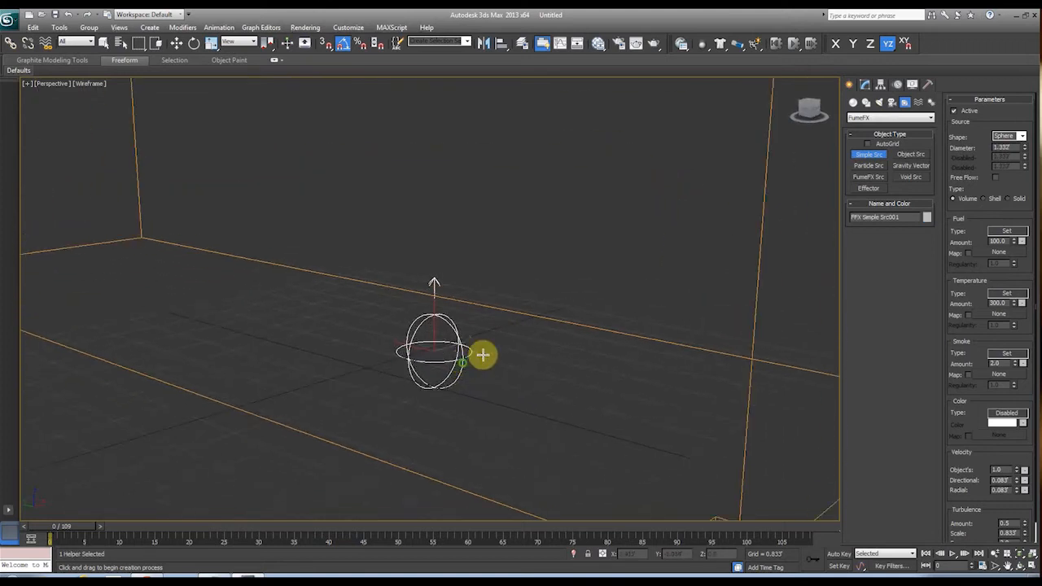
# Raise the simple source straight up along Z to about 2.2' above the grid.
pyautogui.press('w')
pyautogui.moveTo(505, 274); pyautogui.dragTo(533, 312, button='middle')
pyautogui.scroll(-4, 519, 330)
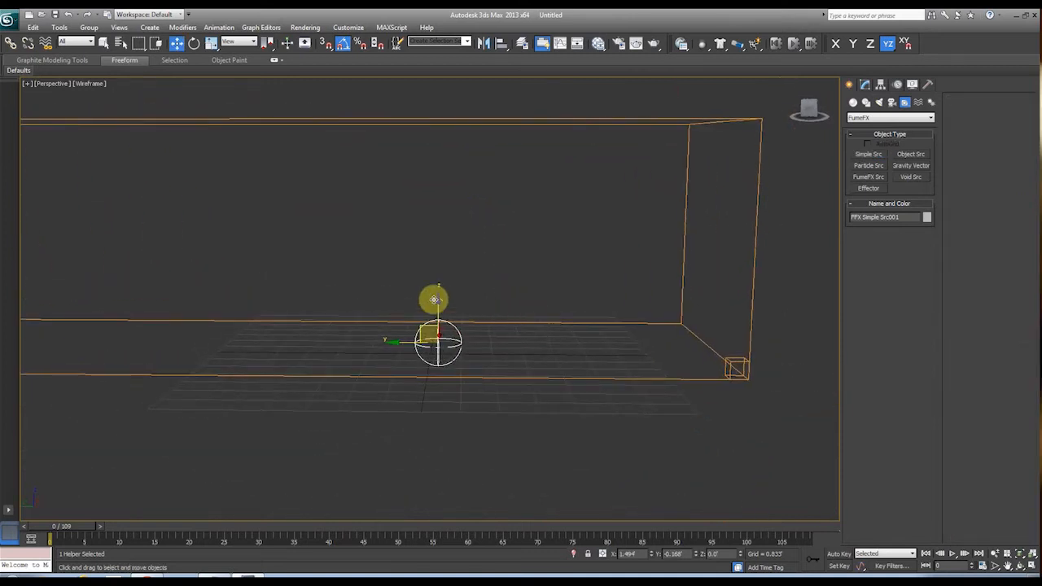
pyautogui.moveTo(438, 298); pyautogui.dragTo(443, 226)
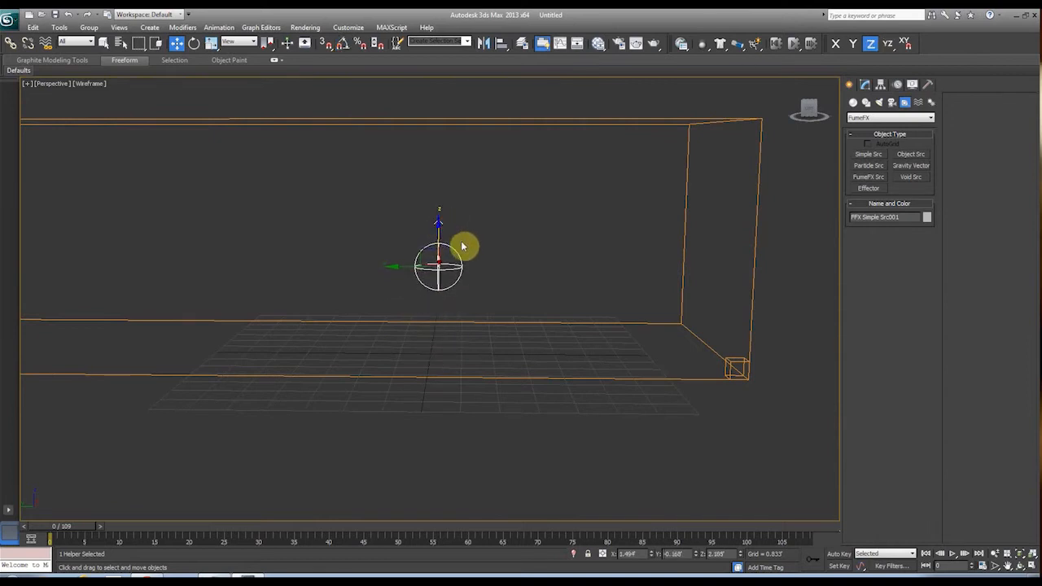
# Rotate the simple source so its arrow points along the container's length, and place it near the container's end at about Y -5.9', Z 3'.
pyautogui.press('e')
pyautogui.moveTo(421, 231); pyautogui.dragTo(349, 269)
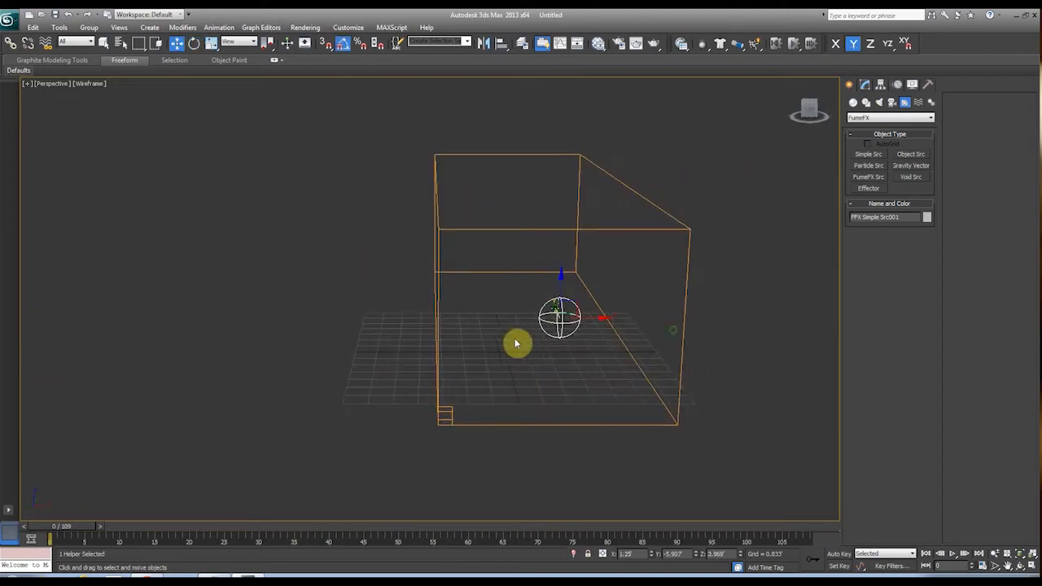
pyautogui.keyDown('alt'); pyautogui.moveTo(516, 345); pyautogui.dragTo(578, 326, button='middle'); pyautogui.keyUp('alt')
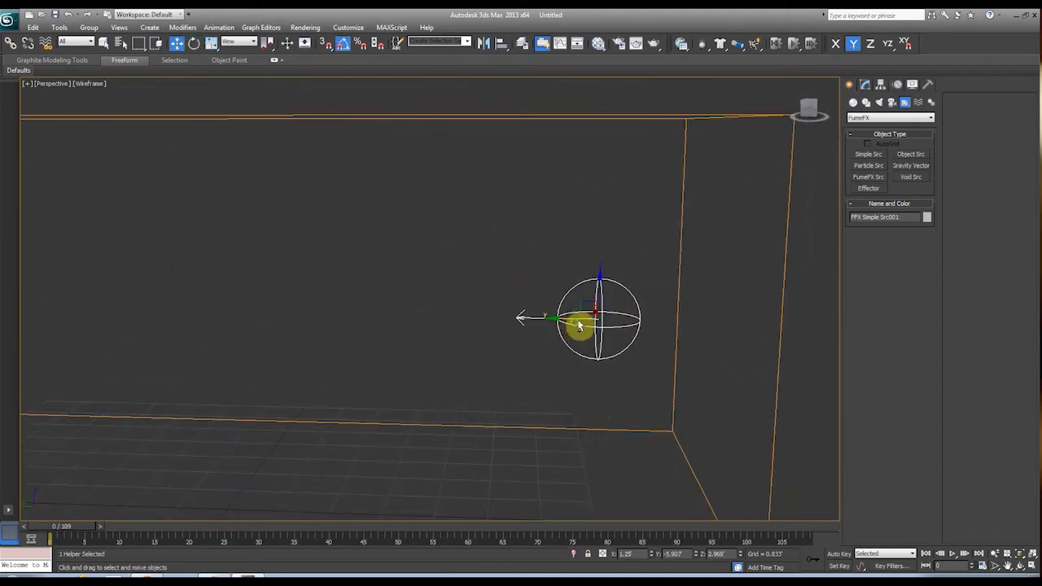
# Reduce the simple source's diameter to about 0.72'.
pyautogui.click(865, 84)
pyautogui.keyDown('alt'); pyautogui.moveTo(715, 282); pyautogui.dragTo(766, 244, button='middle'); pyautogui.keyUp('alt')
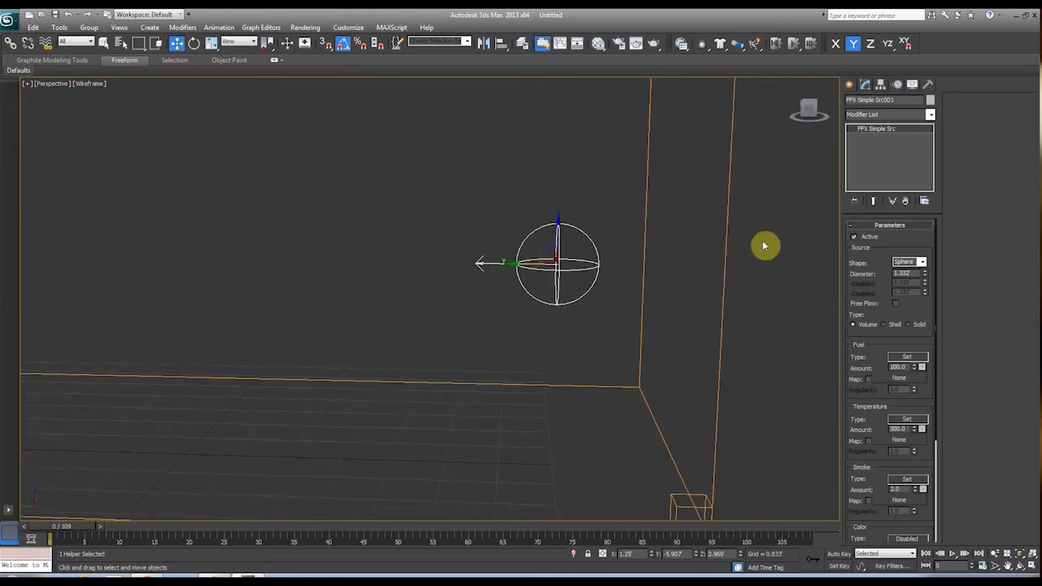
pyautogui.moveTo(926, 280); pyautogui.dragTo(925, 300)
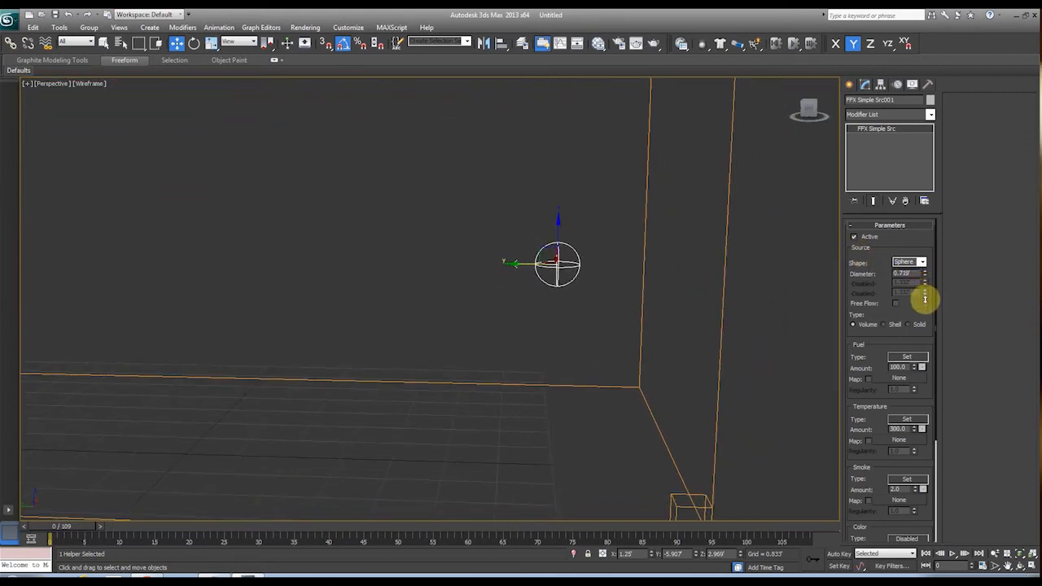
pyautogui.keyDown('alt'); pyautogui.moveTo(582, 310); pyautogui.dragTo(530, 319, button='middle'); pyautogui.keyUp('alt')
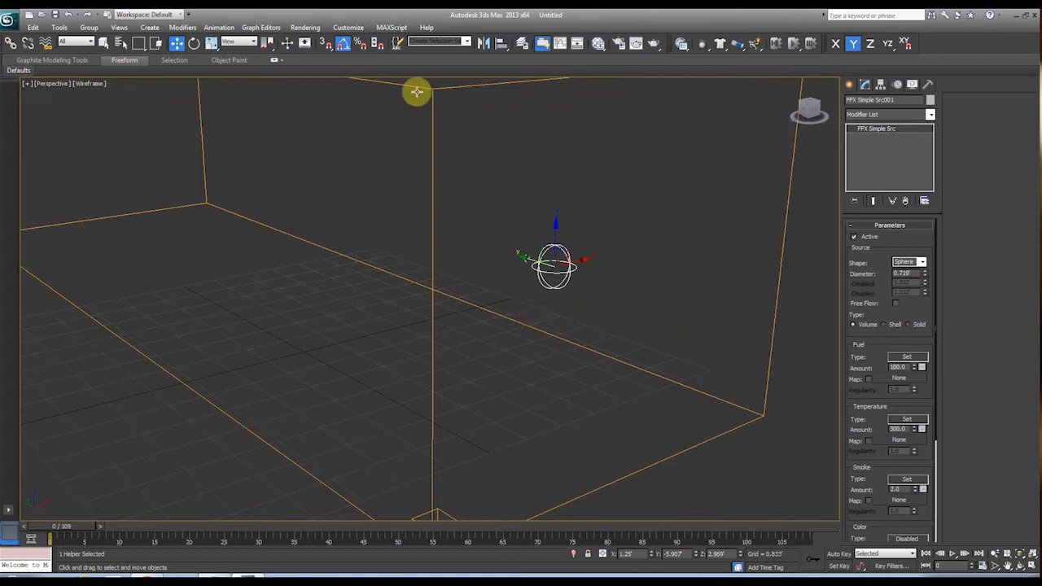
pyautogui.keyDown('alt'); pyautogui.moveTo(530, 250); pyautogui.dragTo(495, 253, button='middle'); pyautogui.keyUp('alt')
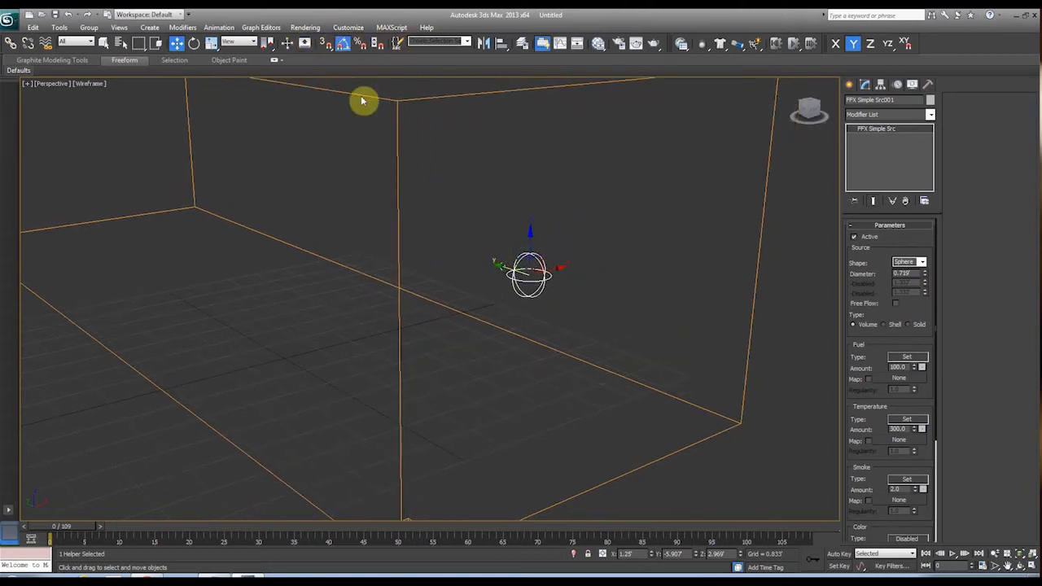
# Try metric display units in the units setup, and return to US Standard with Decimal Feet.
pyautogui.click(351, 29)
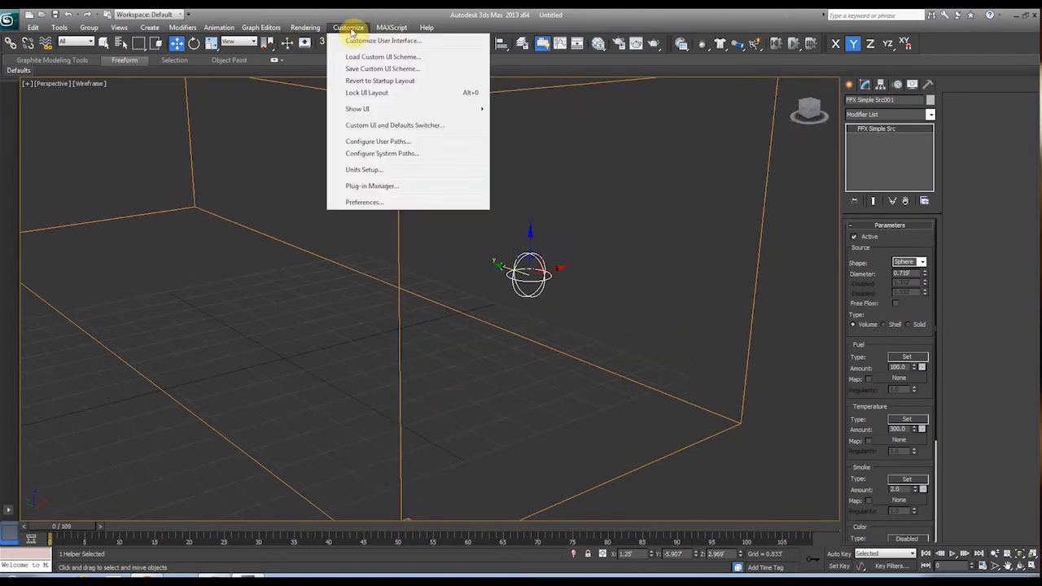
pyautogui.click(369, 171)
pyautogui.moveTo(480, 187); pyautogui.dragTo(464, 148)
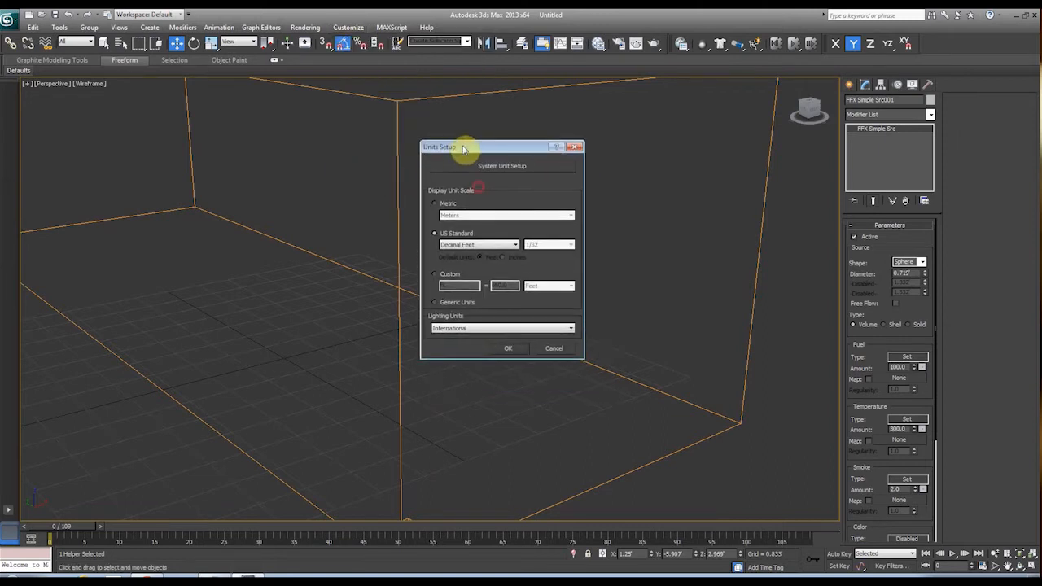
pyautogui.click(444, 205)
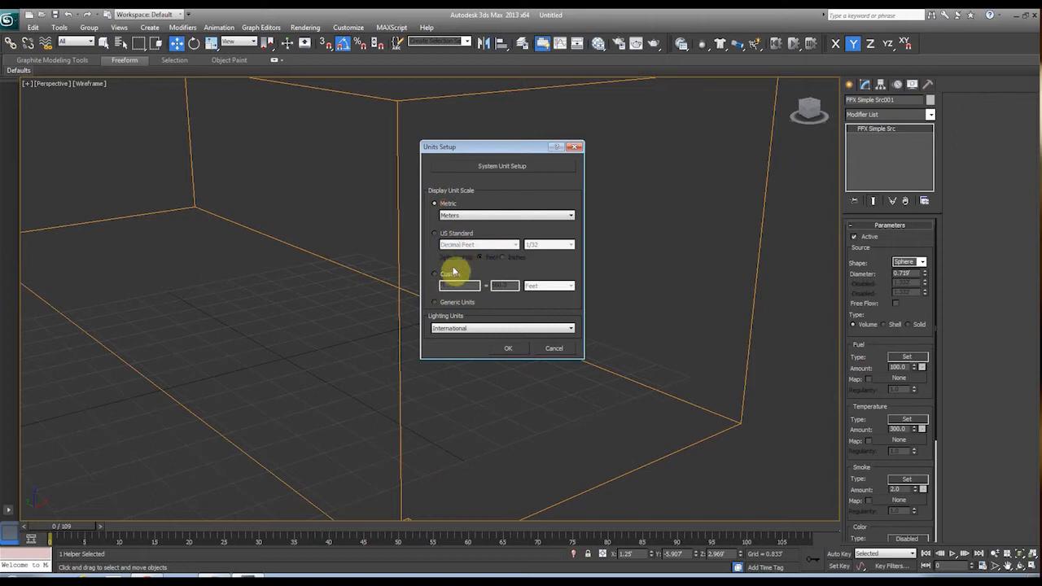
pyautogui.click(457, 233)
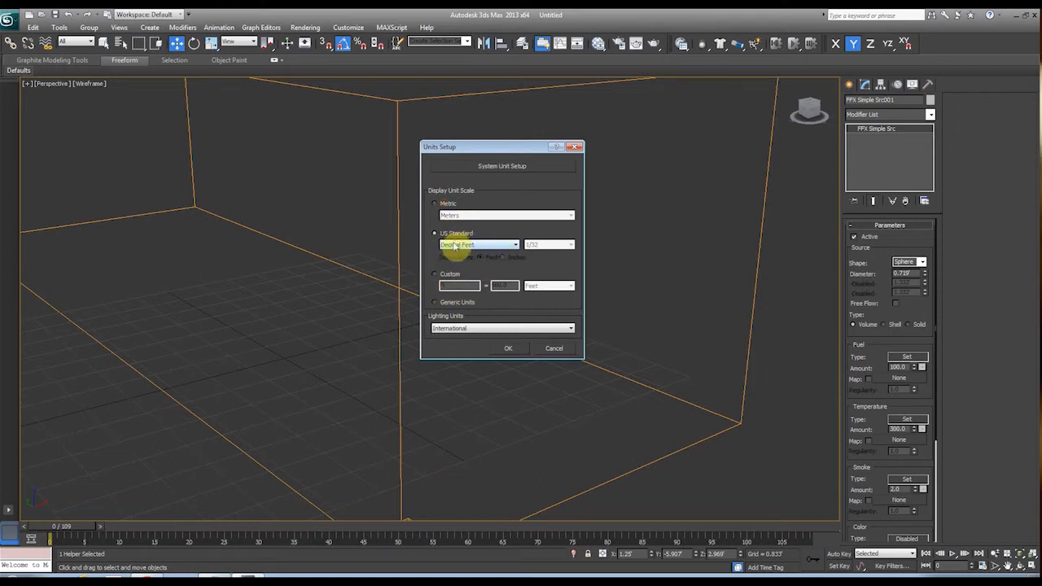
pyautogui.click(506, 349)
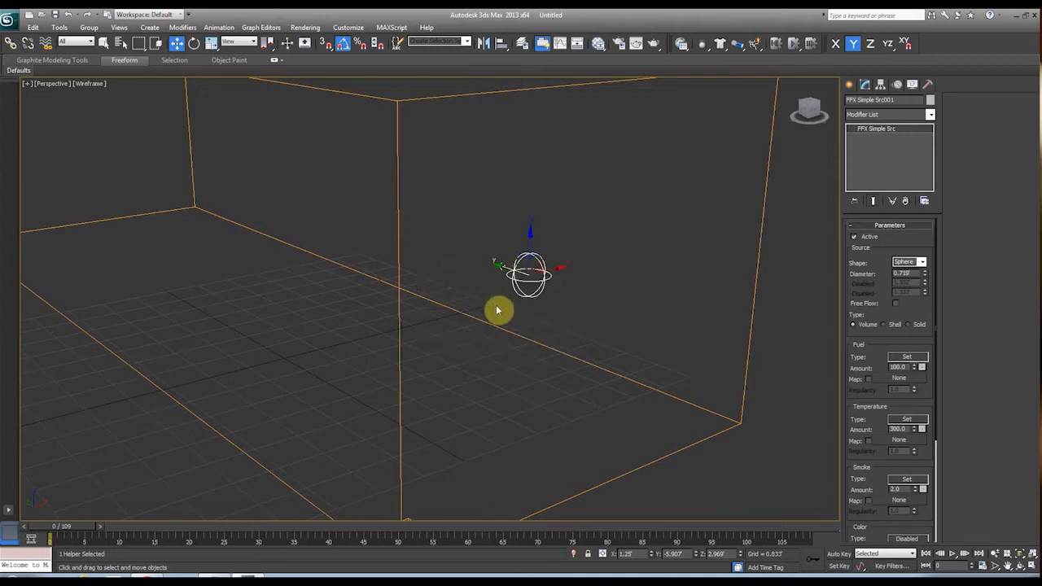
# Select the FumeFX container and open its simulation settings window.
pyautogui.moveTo(477, 272)
pyautogui.keyDown('alt'); pyautogui.mouseDown(button='middle')
pyautogui.moveTo(562, 267)
pyautogui.moveTo(452, 278)
pyautogui.moveTo(480, 270)
pyautogui.mouseUp(button='middle'); pyautogui.keyUp('alt')
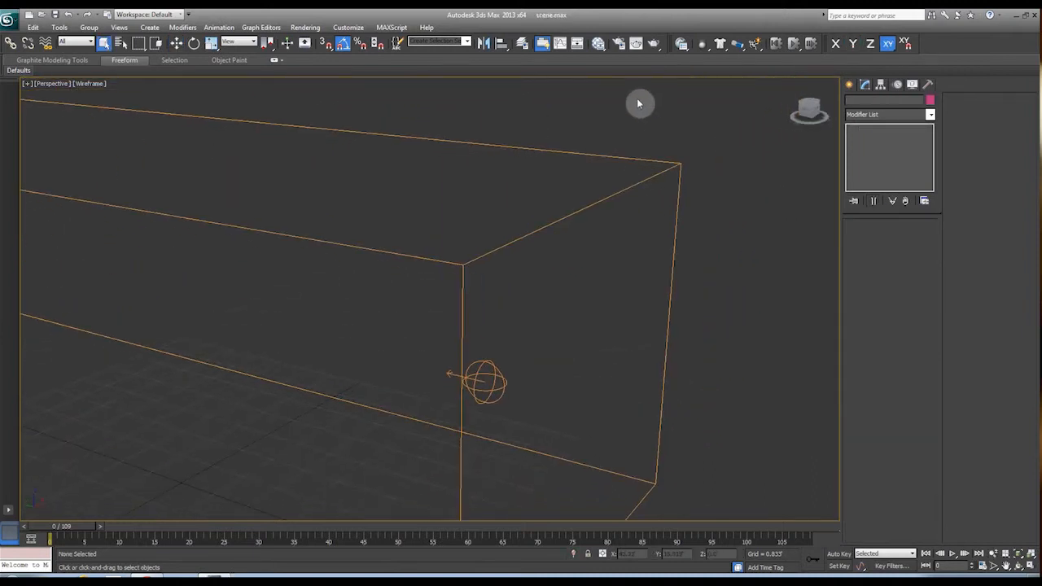
pyautogui.moveTo(641, 93); pyautogui.dragTo(737, 334)
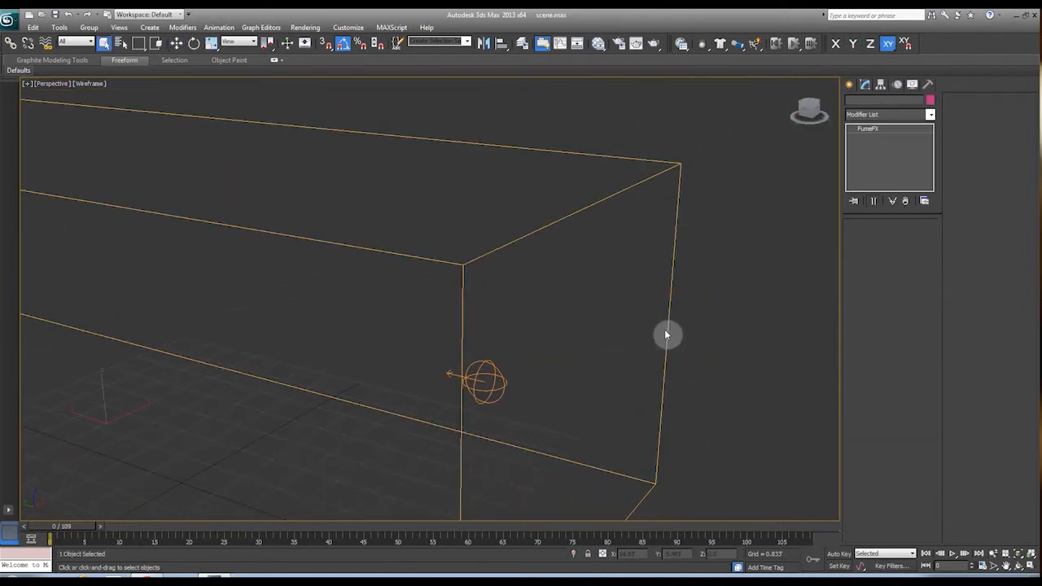
pyautogui.keyDown('alt'); pyautogui.moveTo(565, 368); pyautogui.dragTo(602, 242, button='middle'); pyautogui.keyUp('alt')
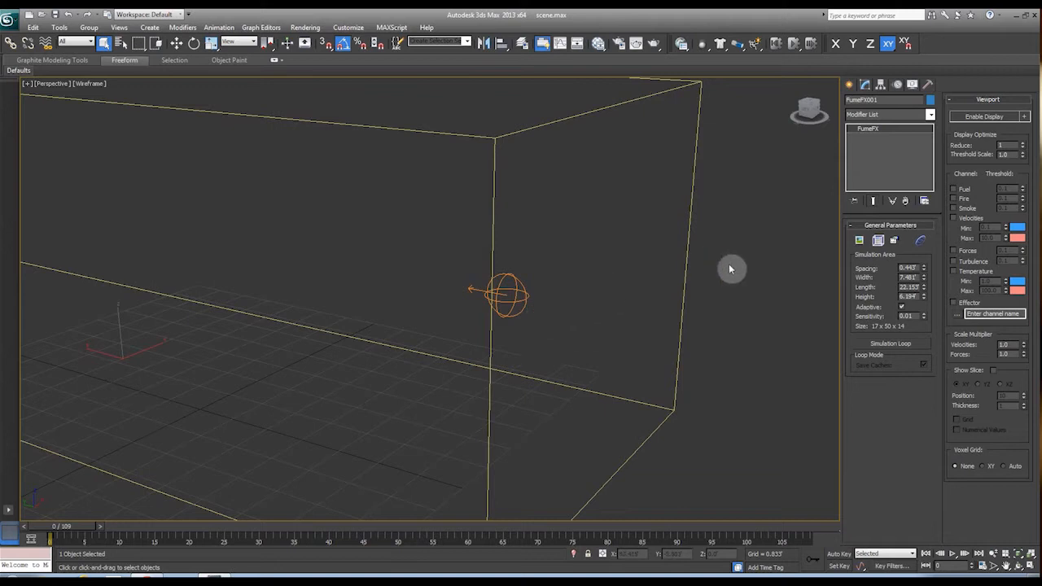
pyautogui.click(878, 240)
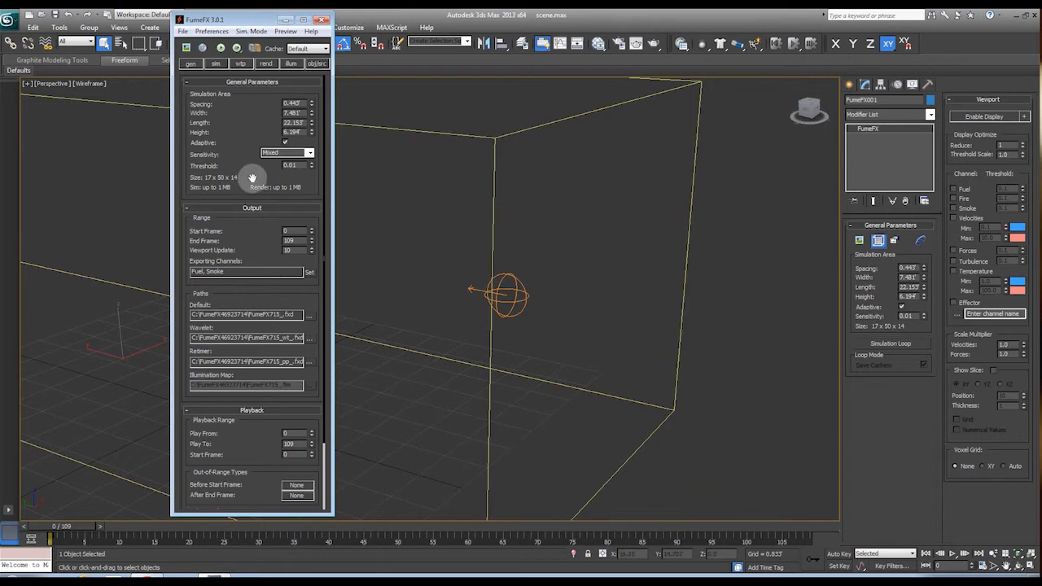
# Examine the simulation area settings alongside the voxel size cube at the container's lower corner.
pyautogui.moveTo(505, 194); pyautogui.dragTo(502, 239, button='middle')
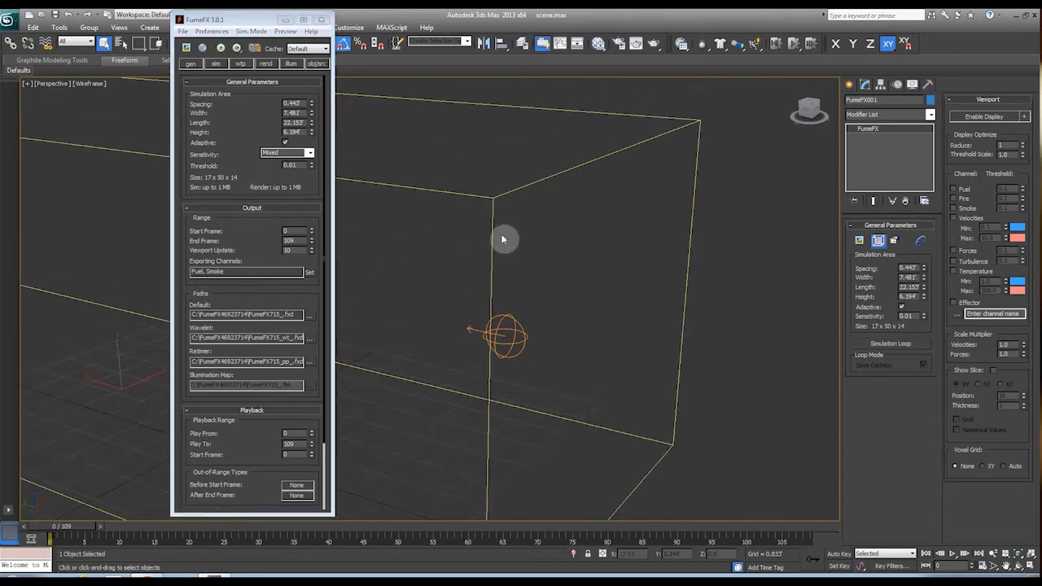
pyautogui.click(283, 141)
pyautogui.moveTo(425, 318); pyautogui.dragTo(444, 123, button='middle')
pyautogui.moveTo(470, 367); pyautogui.dragTo(479, 267, button='middle')
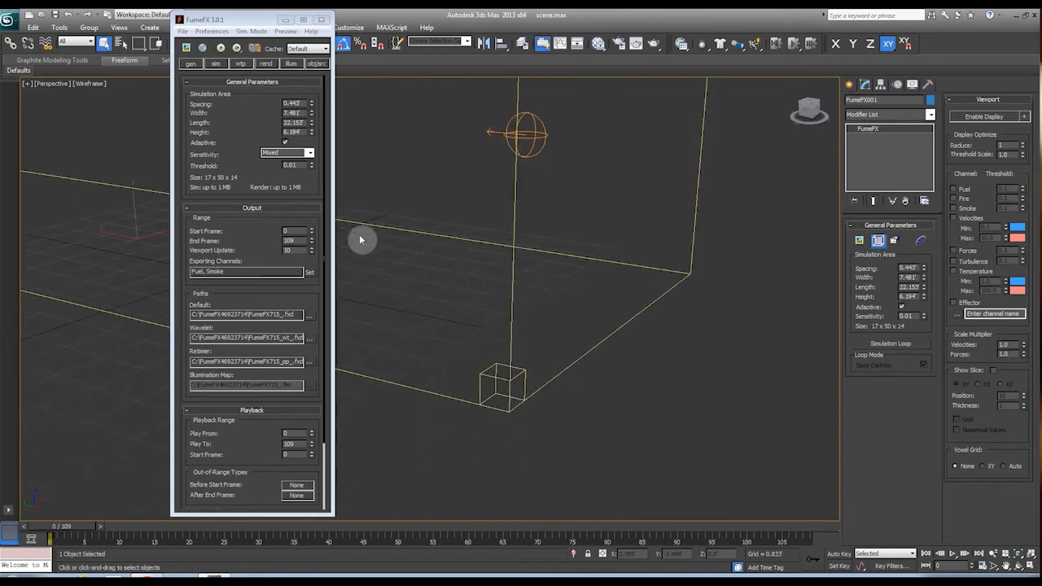
pyautogui.moveTo(437, 216); pyautogui.dragTo(484, 327, button='middle')
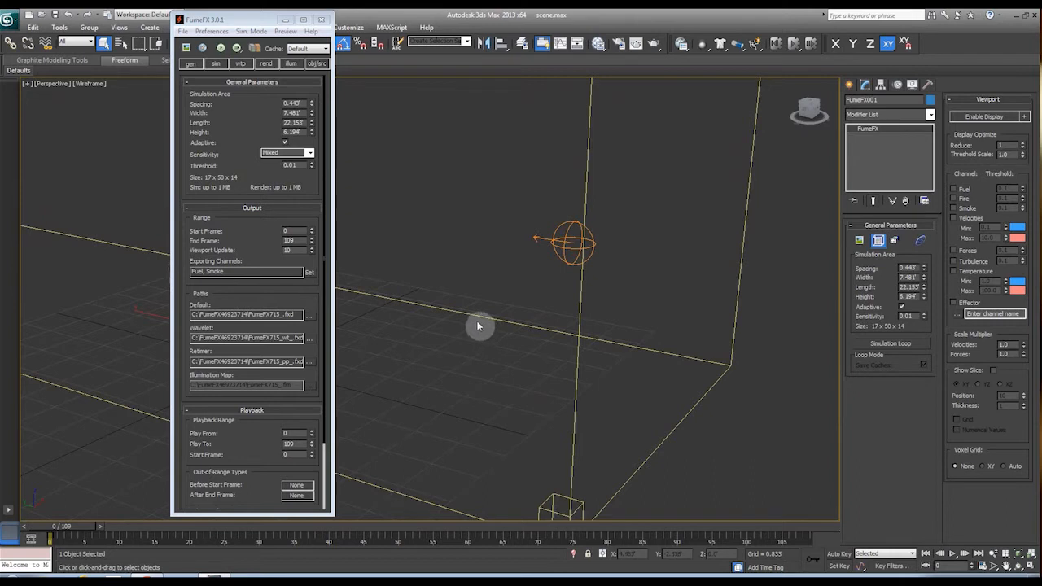
pyautogui.moveTo(473, 324); pyautogui.dragTo(436, 247, button='middle')
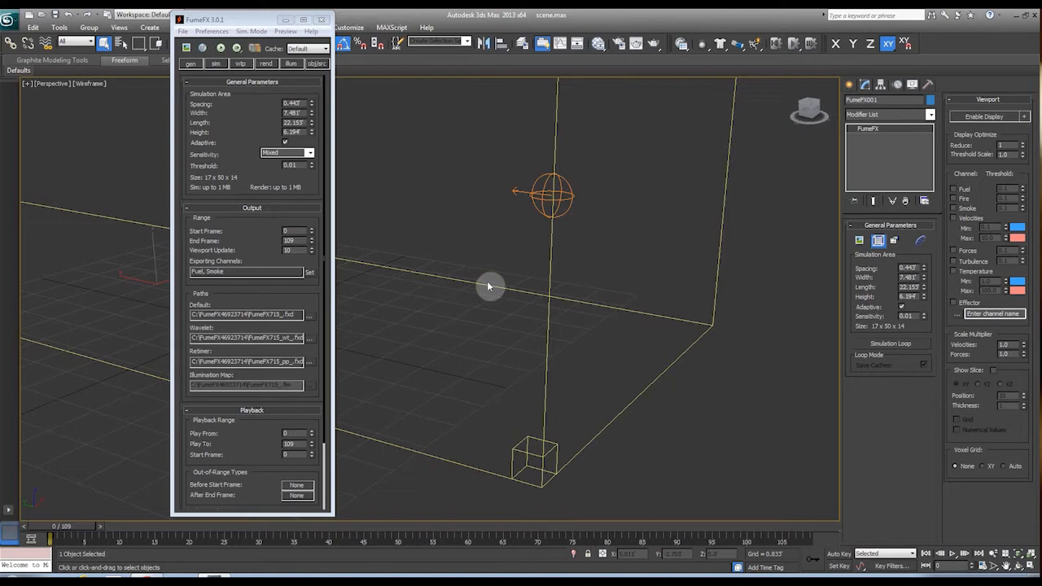
pyautogui.moveTo(465, 214)
pyautogui.mouseDown(button='middle')
pyautogui.moveTo(468, 312)
pyautogui.moveTo(471, 221)
pyautogui.mouseUp(button='middle')
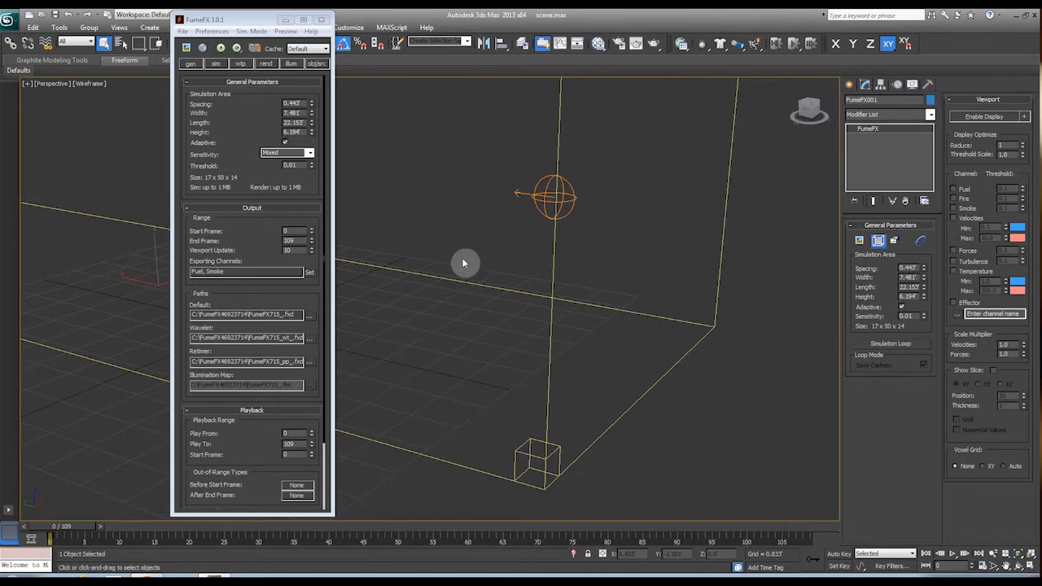
pyautogui.moveTo(447, 179); pyautogui.dragTo(419, 204, button='middle')
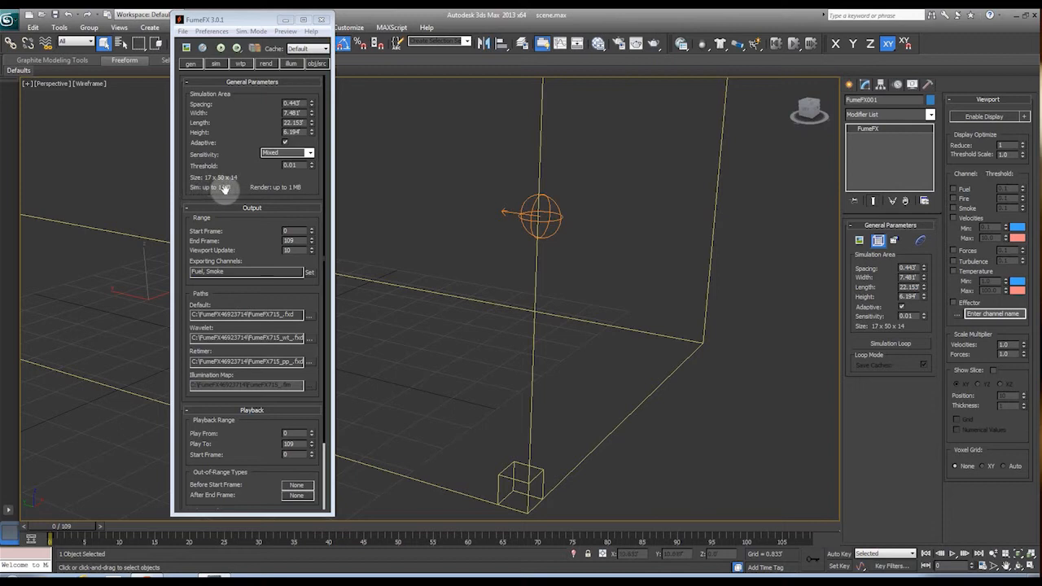
# Reduce the FumeFX simulation grid spacing to about 0.065'.
pyautogui.moveTo(522, 328); pyautogui.dragTo(511, 282, button='middle')
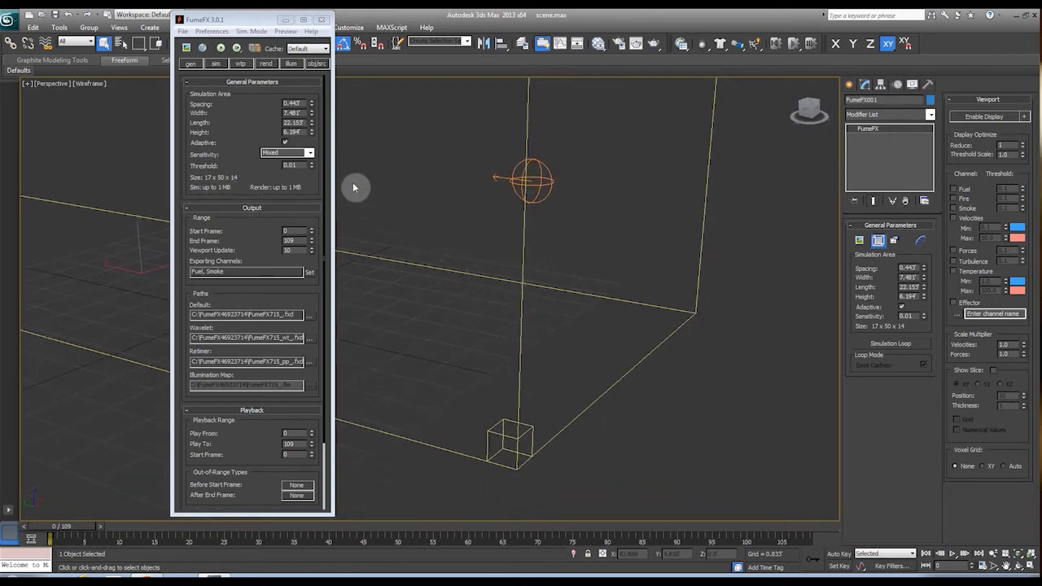
pyautogui.moveTo(312, 109)
pyautogui.mouseDown()
pyautogui.moveTo(311, 140)
pyautogui.moveTo(311, 104)
pyautogui.mouseUp()
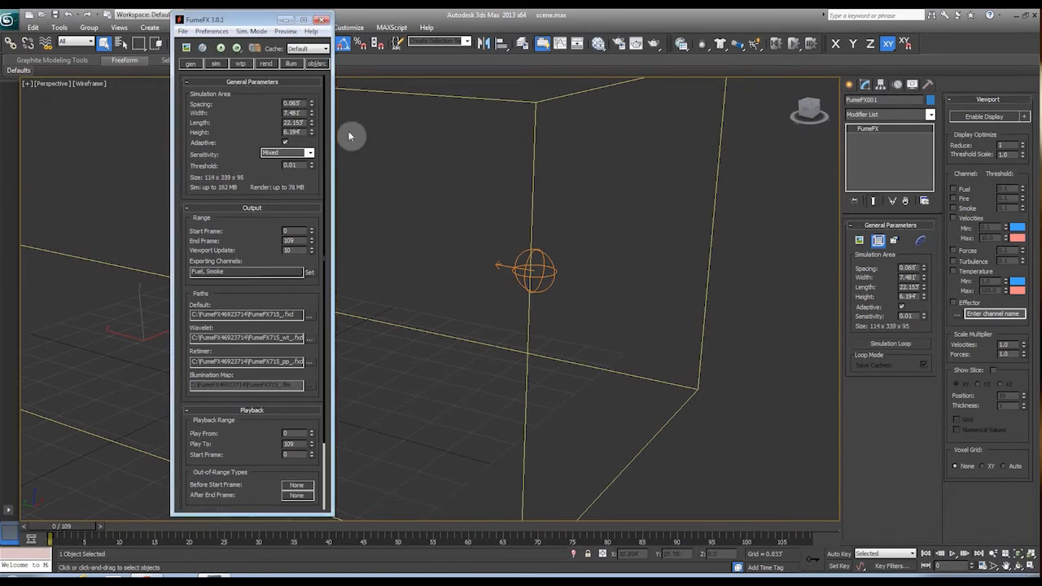
# Set the solver's maximum iterations to 100 in the FumeFX simulation parameters.
pyautogui.moveTo(539, 253); pyautogui.dragTo(524, 156, button='middle')
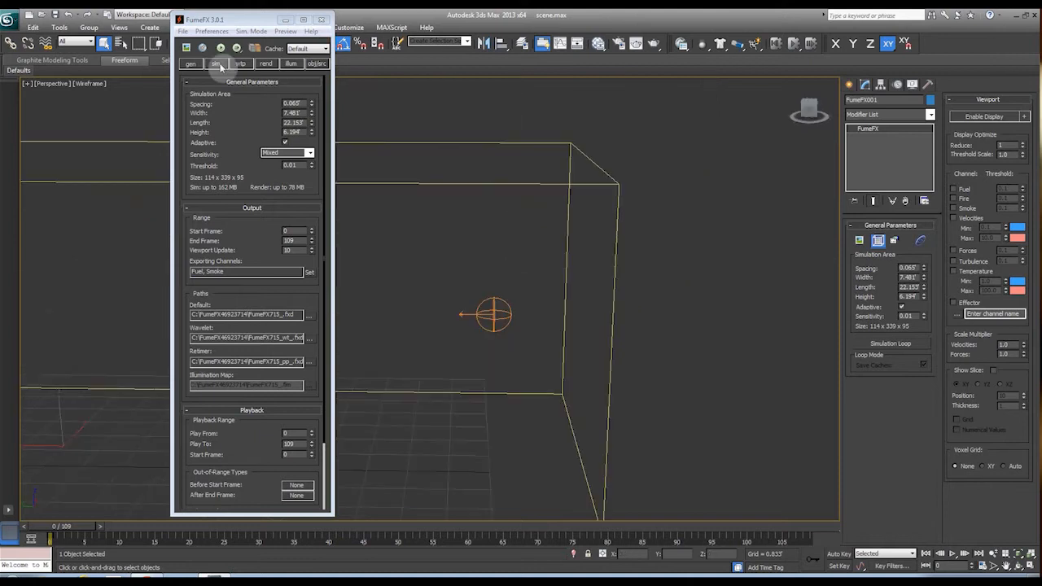
pyautogui.click(218, 65)
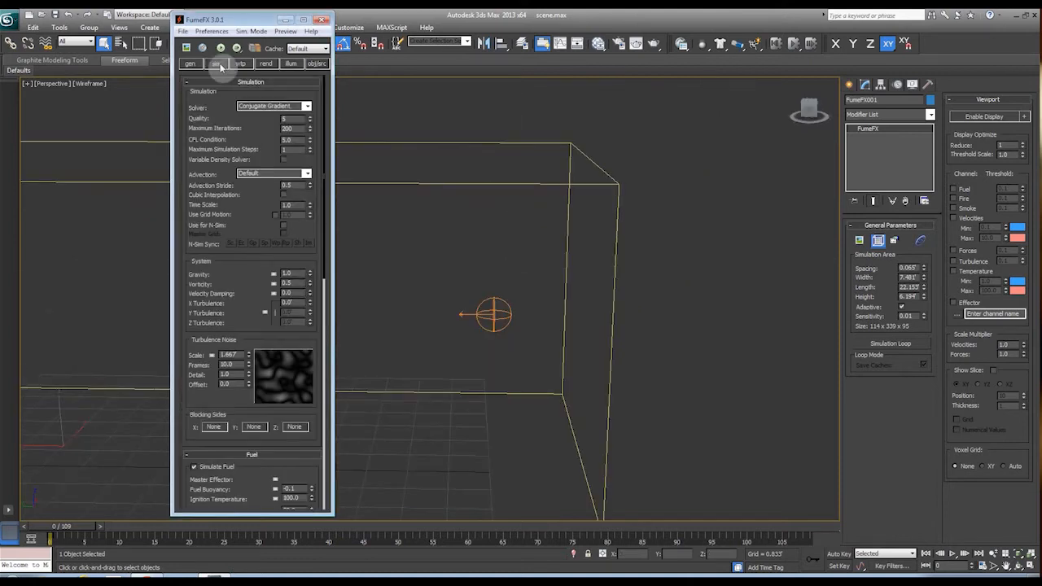
pyautogui.moveTo(255, 221); pyautogui.dragTo(245, 244)
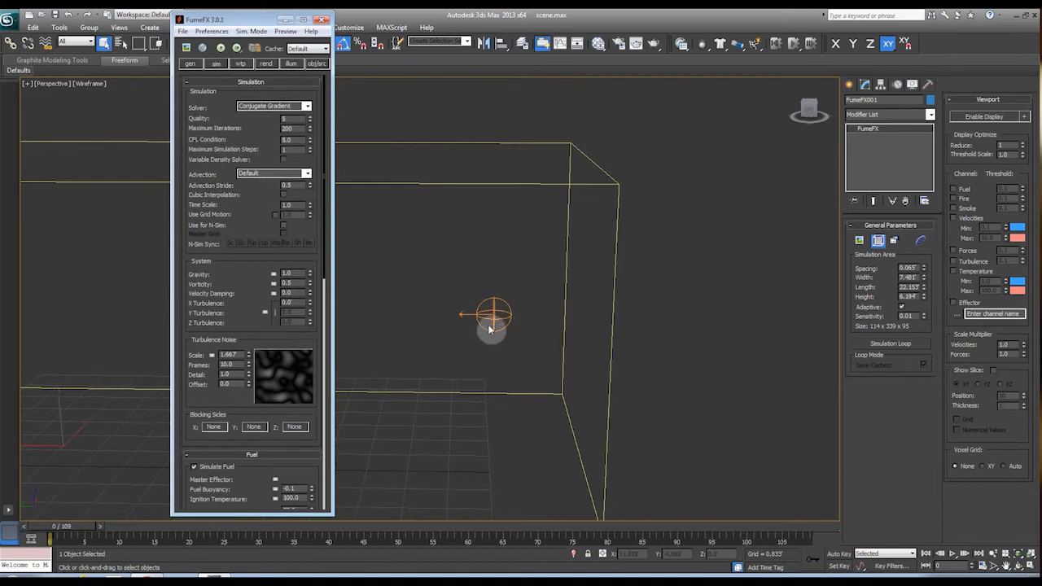
pyautogui.scroll(-3, 260, 173)
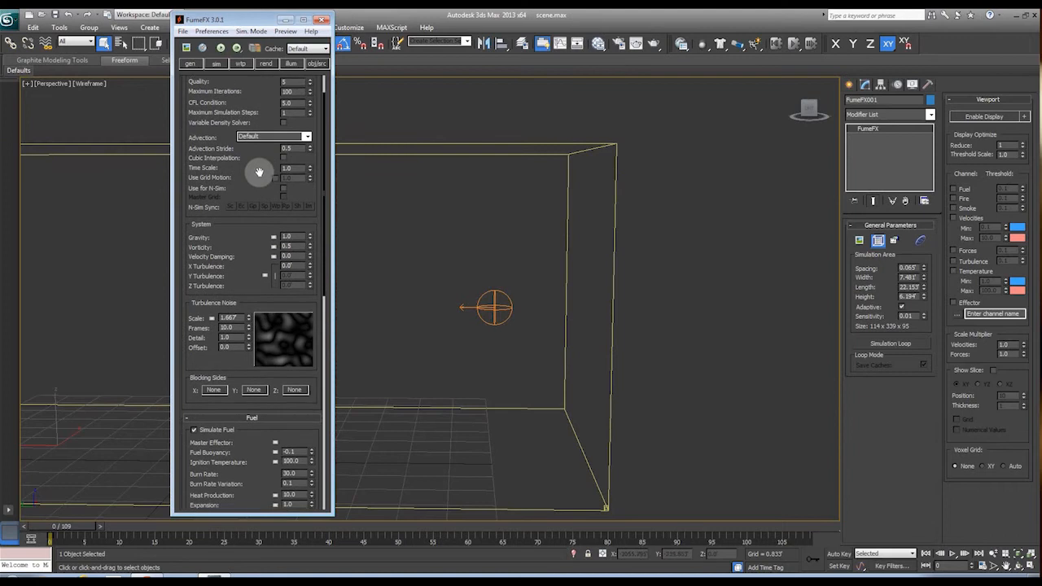
pyautogui.moveTo(494, 299); pyautogui.dragTo(691, 295, button='middle')
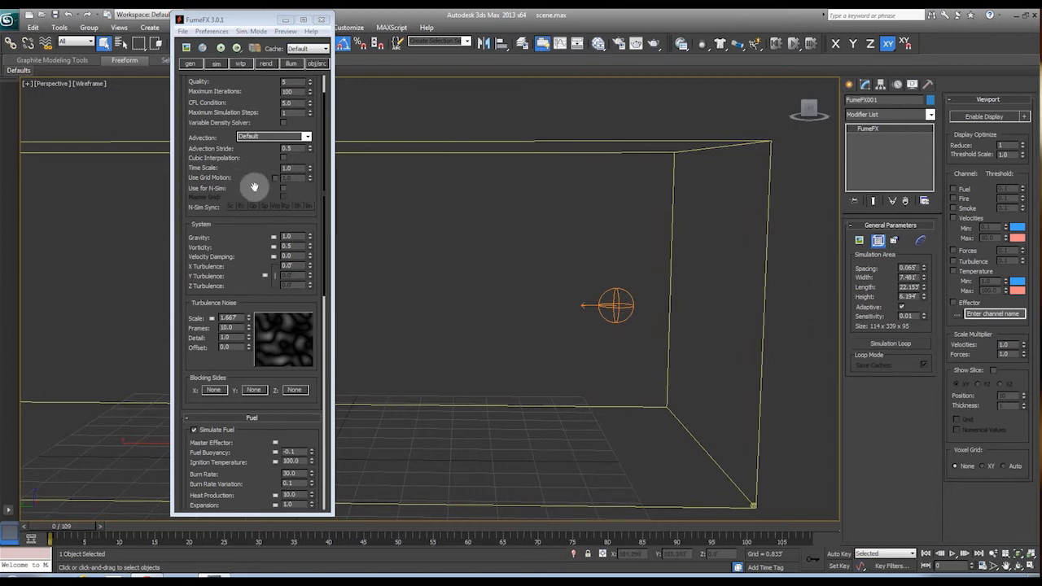
# Set the system vorticity to 1.0 and the X turbulence to 0.005'.
pyautogui.scroll(-4, 254, 187)
pyautogui.scroll(-1, 245, 187)
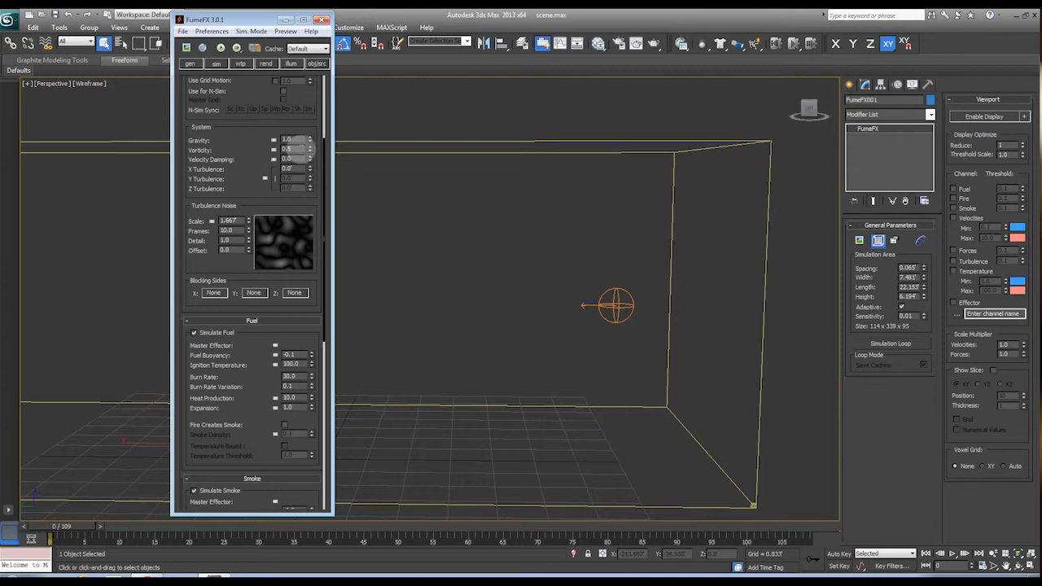
pyautogui.moveTo(455, 241); pyautogui.dragTo(465, 236, button='middle')
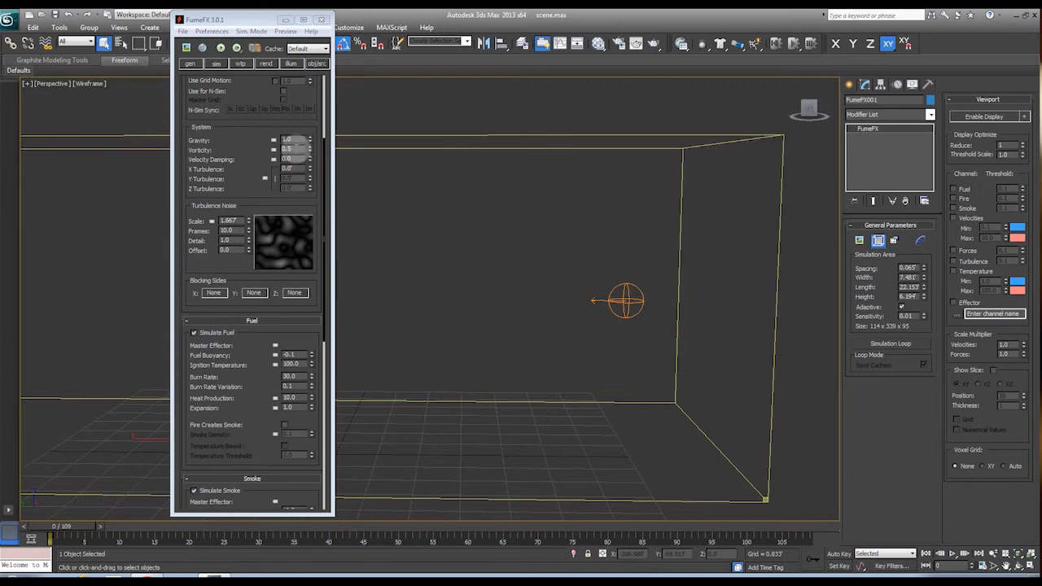
pyautogui.moveTo(296, 149); pyautogui.dragTo(259, 153)
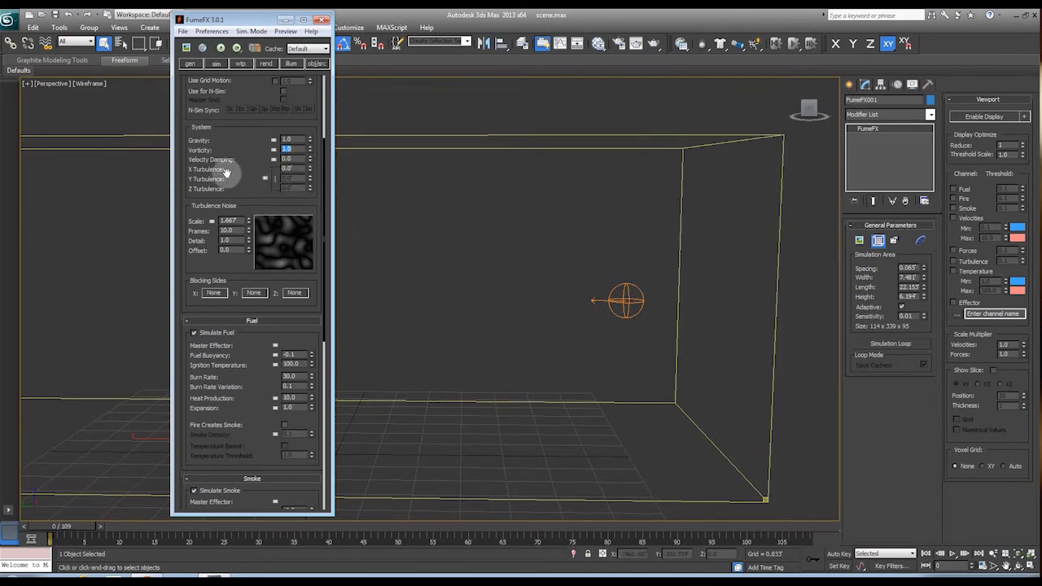
pyautogui.click(311, 165)
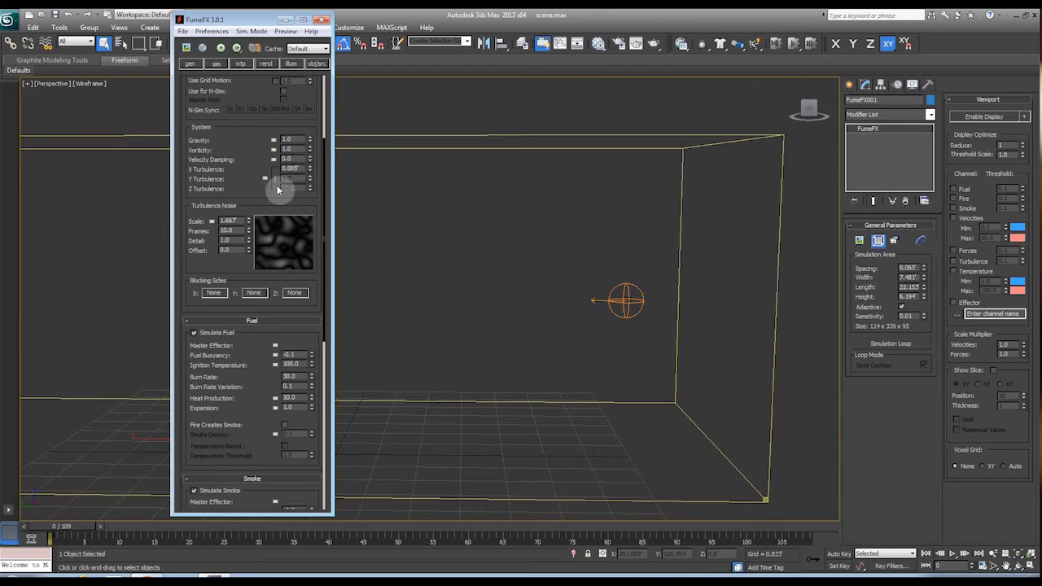
# Raise the turbulence noise detail to 5.0 and reduce its scale to about 1.45'.
pyautogui.scroll(-2, 242, 209)
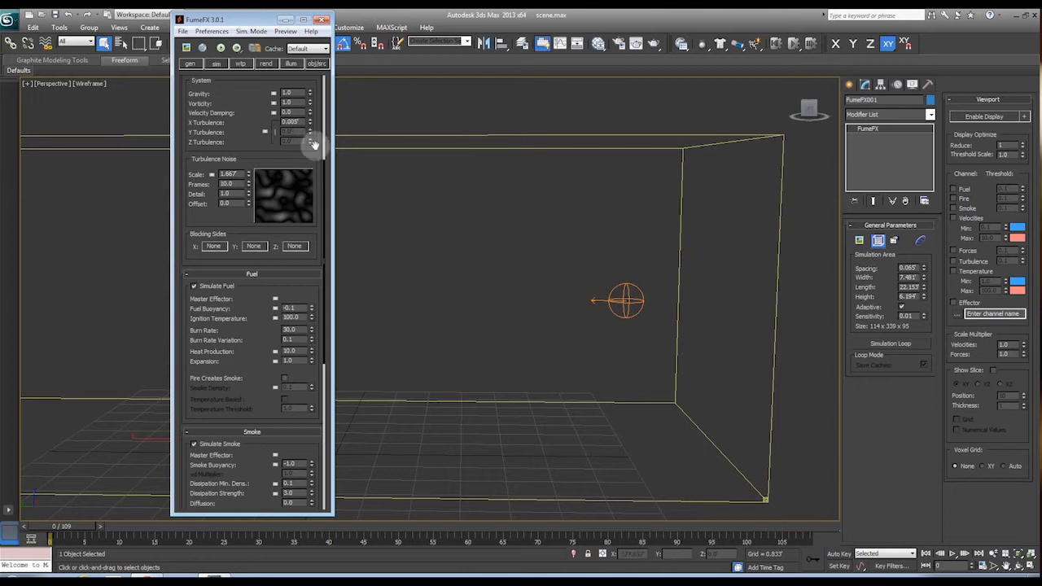
pyautogui.scroll(-1, 240, 139)
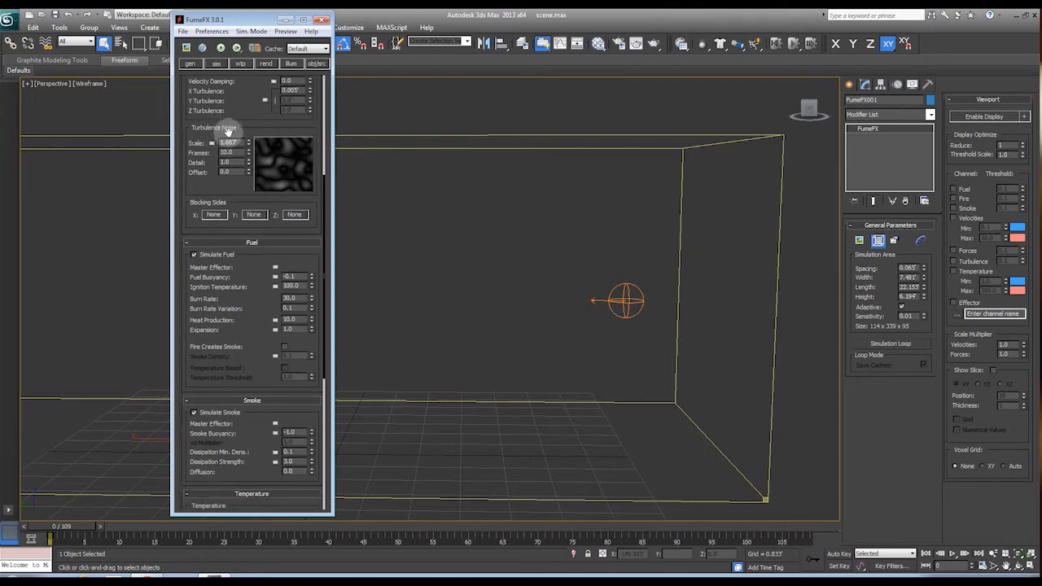
pyautogui.moveTo(236, 98); pyautogui.dragTo(247, 167)
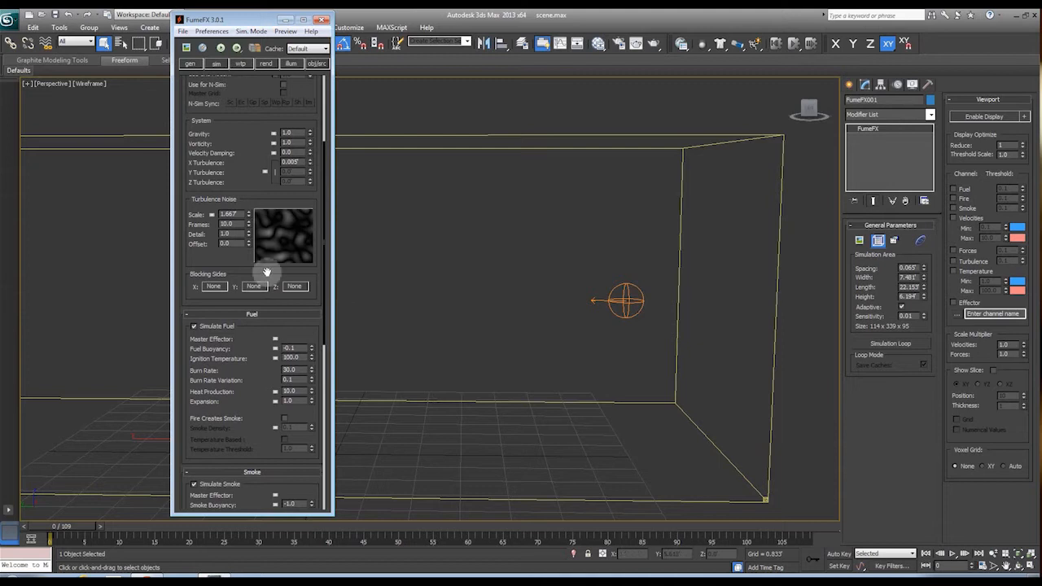
pyautogui.moveTo(247, 182); pyautogui.dragTo(236, 123)
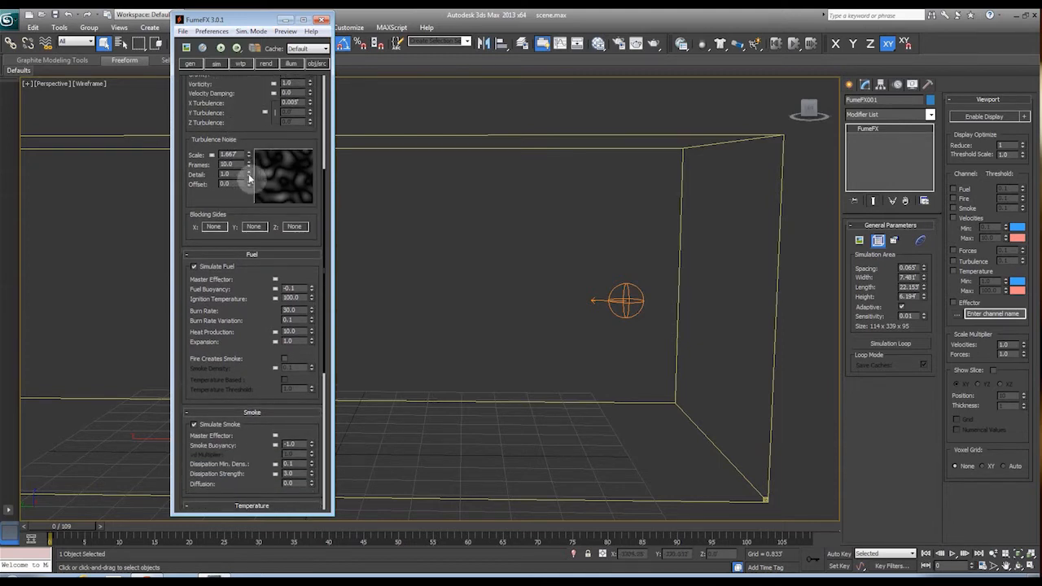
pyautogui.moveTo(248, 125); pyautogui.dragTo(263, 136)
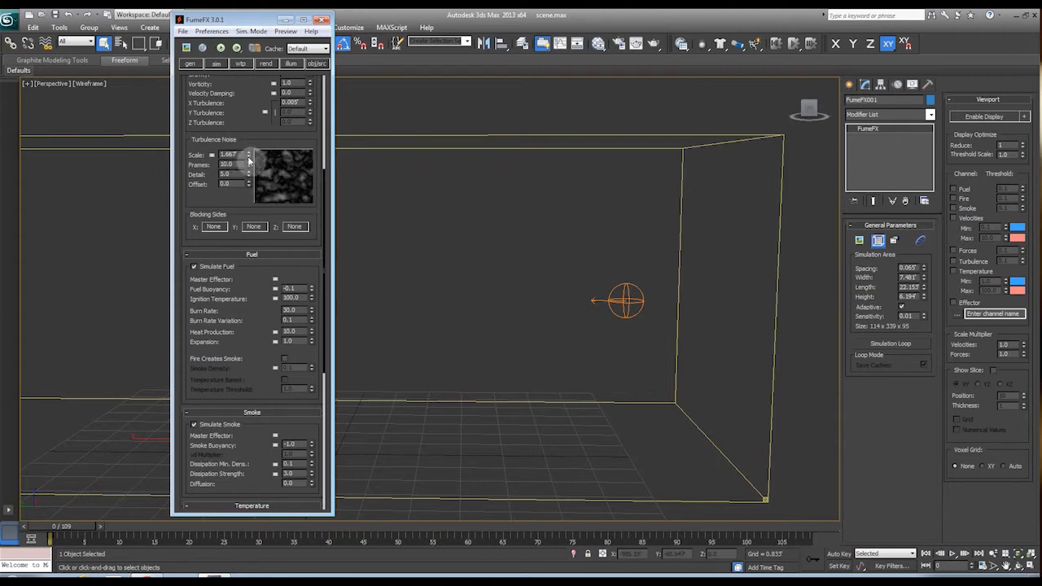
pyautogui.moveTo(249, 162); pyautogui.dragTo(255, 290)
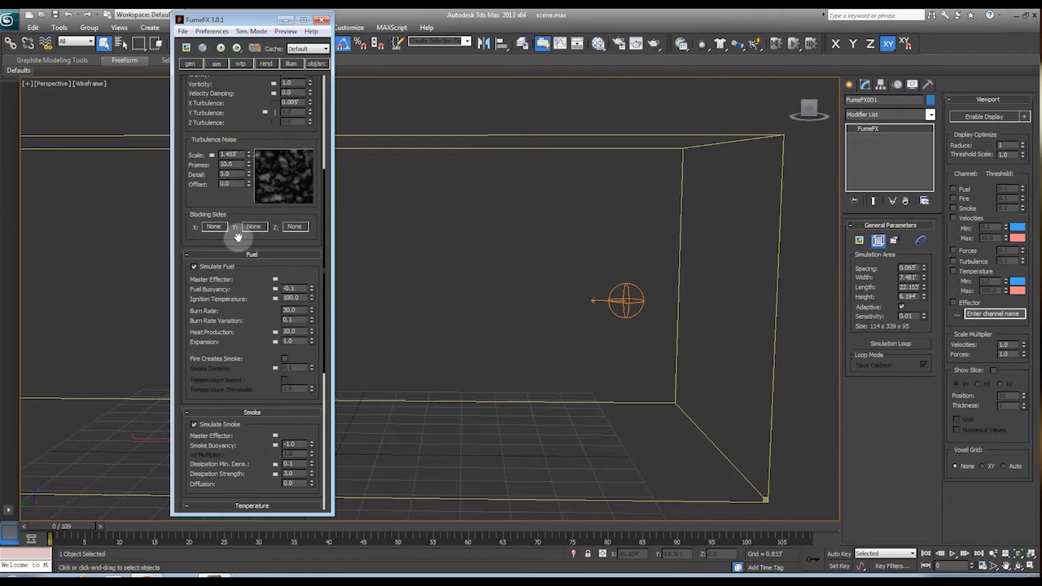
# Set the fuel burn rate to 7.0 and the burn rate variation to 1.0.
pyautogui.moveTo(236, 207); pyautogui.dragTo(238, 61)
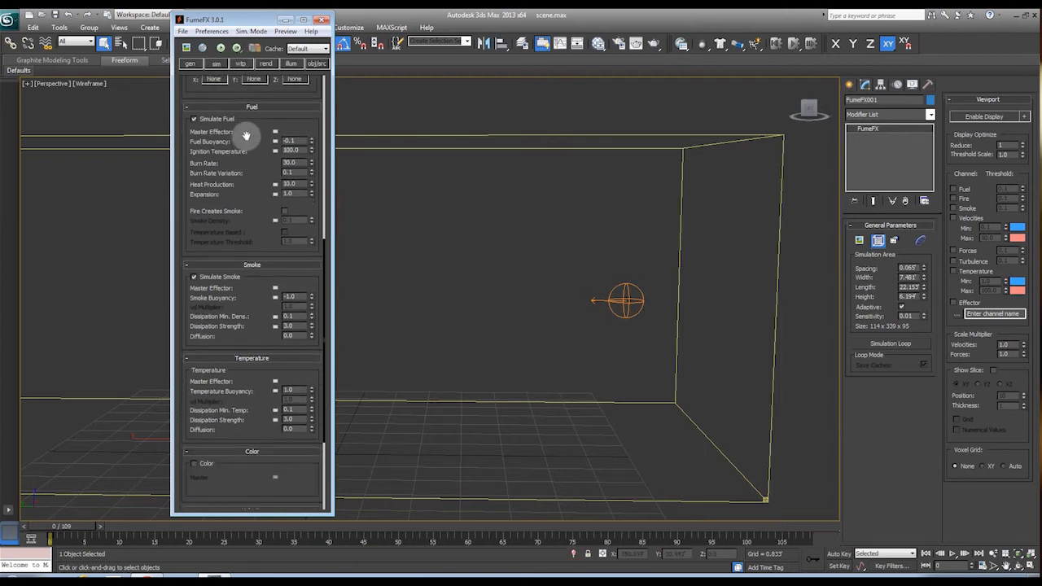
pyautogui.moveTo(246, 135); pyautogui.dragTo(248, 125)
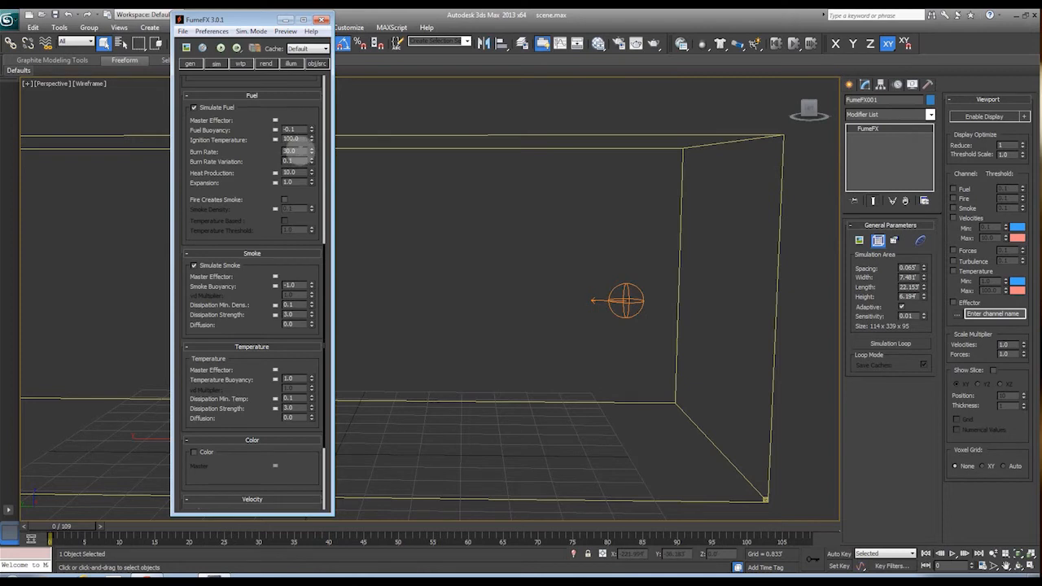
pyautogui.doubleClick(291, 151)
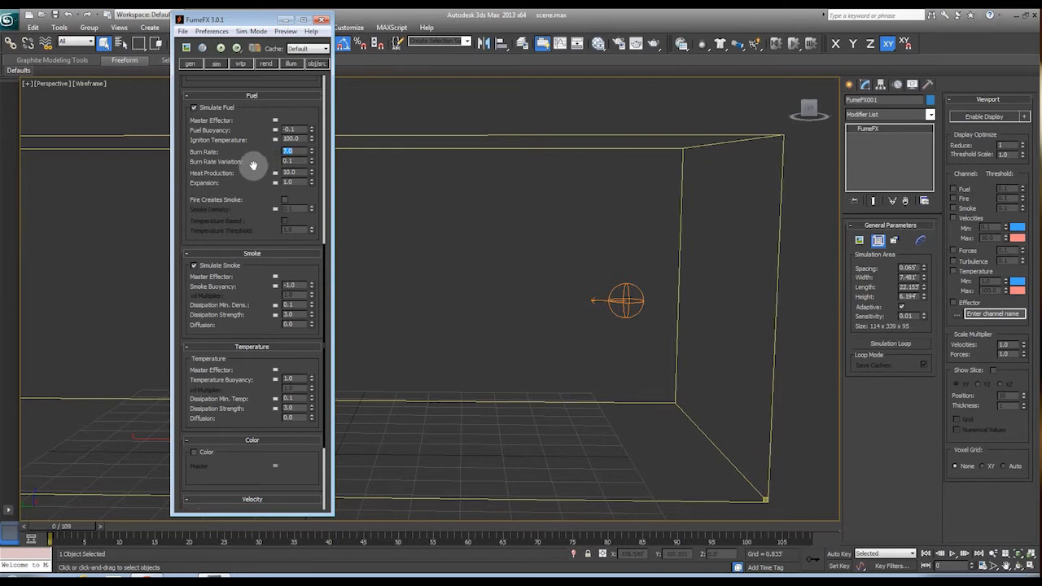
pyautogui.write('2')
pyautogui.press('Return')
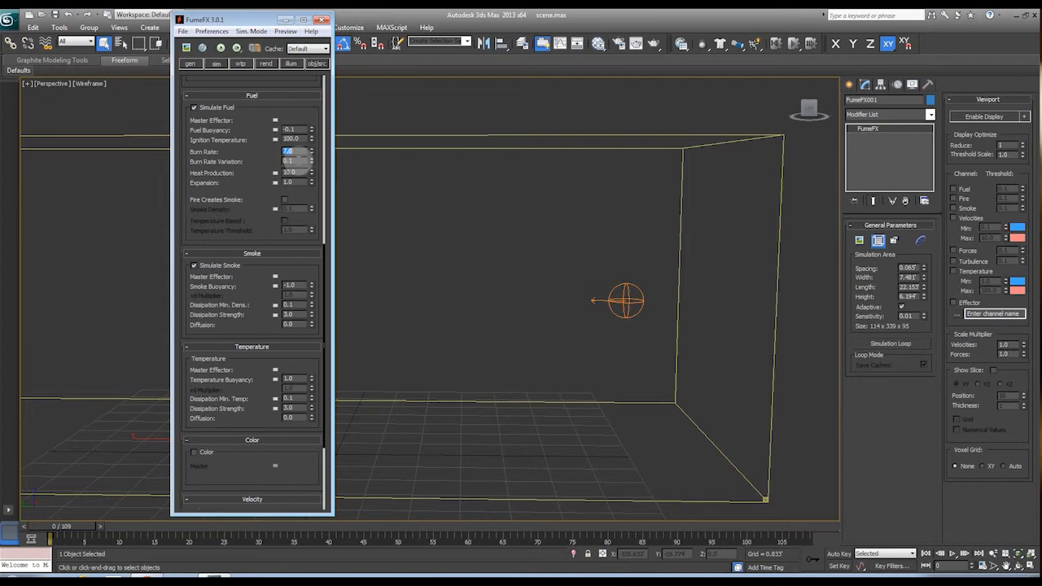
pyautogui.press('Tab')
# Set the fuel expansion to 2.0 and let fire create smoke with a smoke density of 0.5.
pyautogui.moveTo(252, 204); pyautogui.dragTo(249, 133)
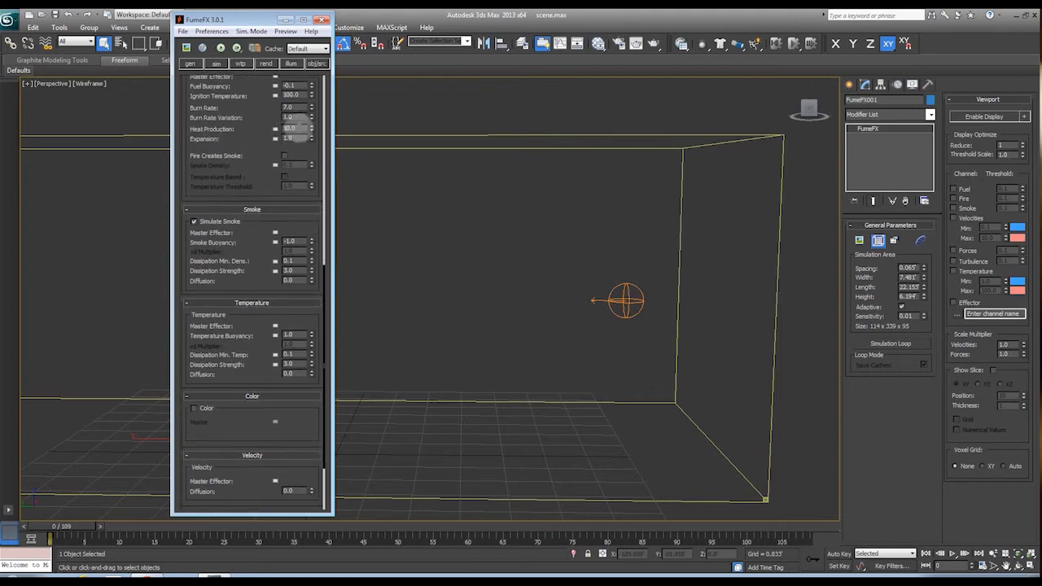
pyautogui.moveTo(244, 133); pyautogui.dragTo(247, 107)
pyautogui.click(290, 109)
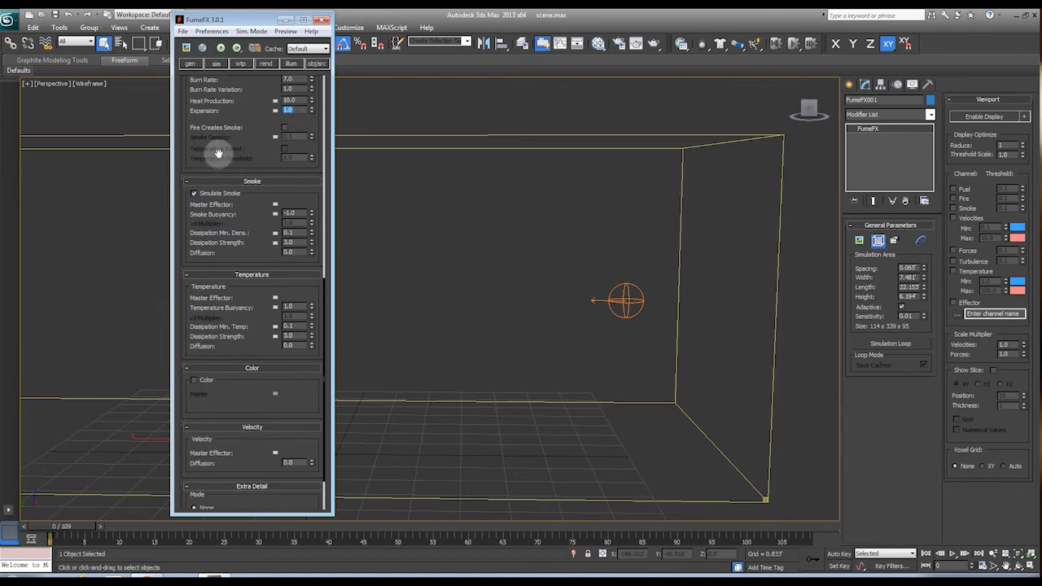
pyautogui.scroll(-3, 218, 154)
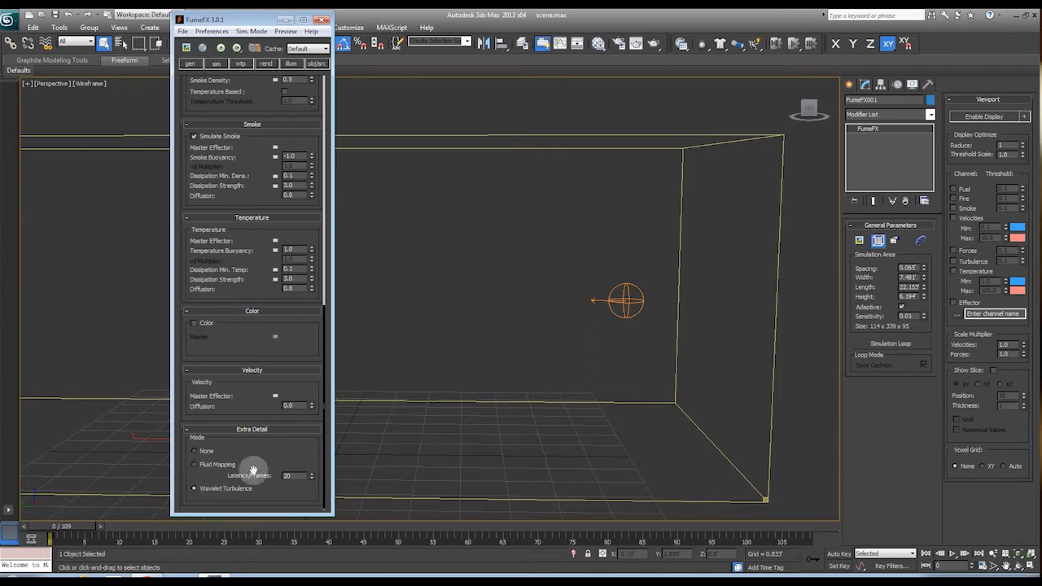
# Choose Wavelet Turbulence as the extra detail mode and return to the start of the simulation parameters.
pyautogui.click(218, 490)
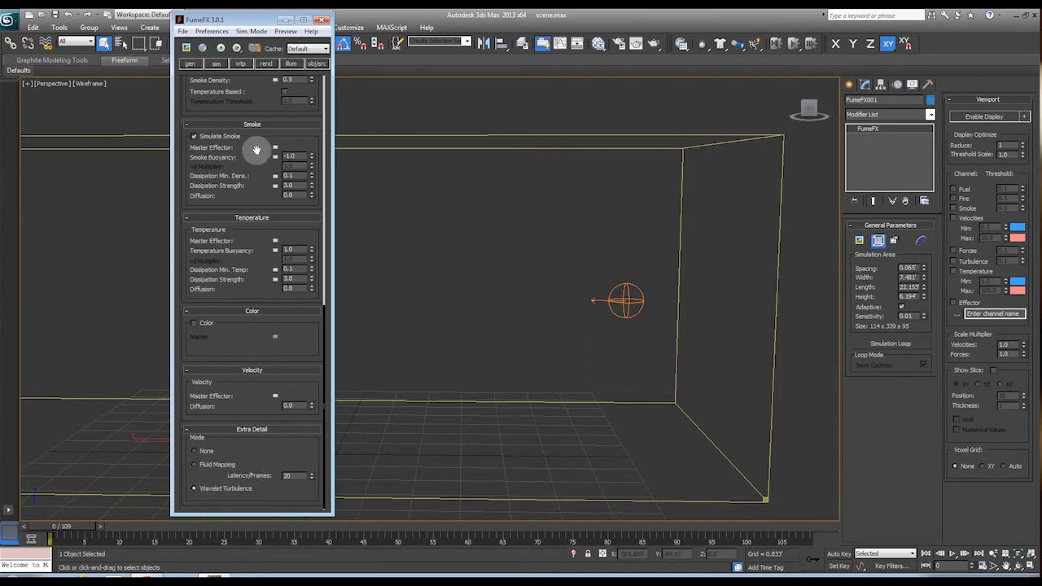
pyautogui.moveTo(256, 148); pyautogui.dragTo(233, 415)
pyautogui.moveTo(183, 342); pyautogui.dragTo(179, 481)
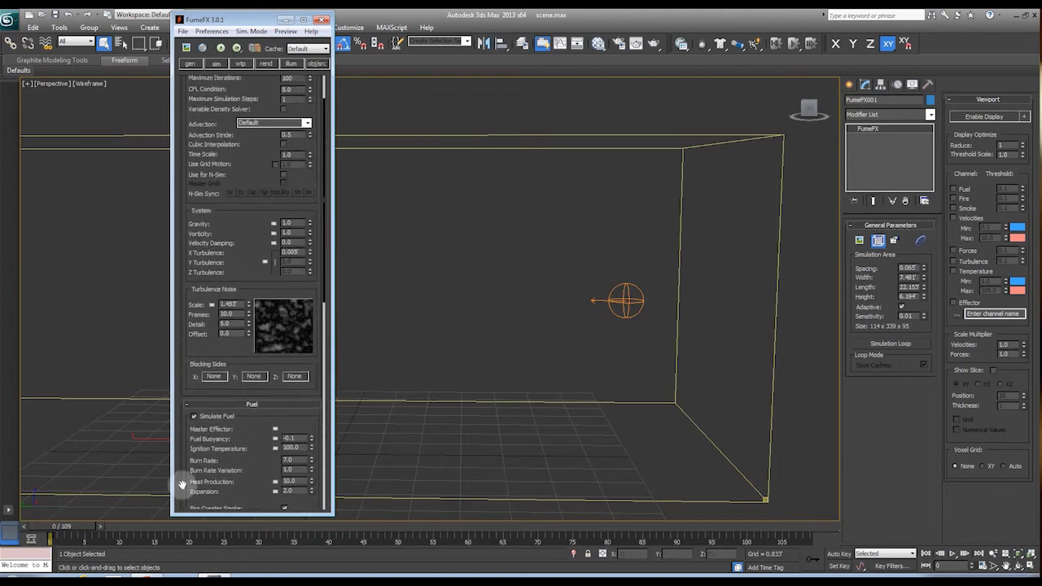
pyautogui.moveTo(256, 163); pyautogui.dragTo(255, 209)
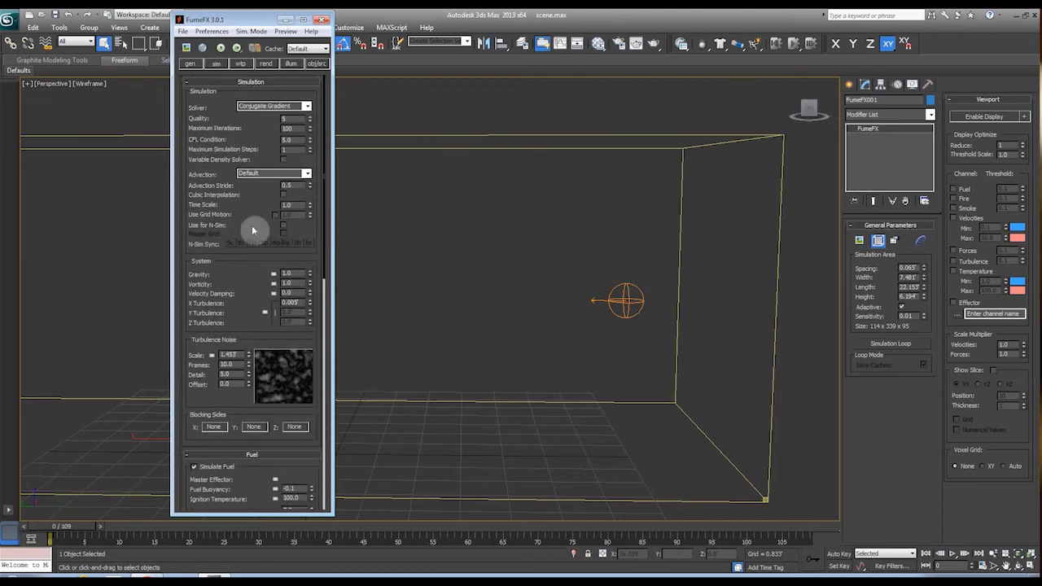
# Add the spherical simple source to the container's objects and sources list and display its source parameters.
pyautogui.keyDown('alt'); pyautogui.moveTo(551, 214); pyautogui.dragTo(419, 130, button='middle'); pyautogui.keyUp('alt')
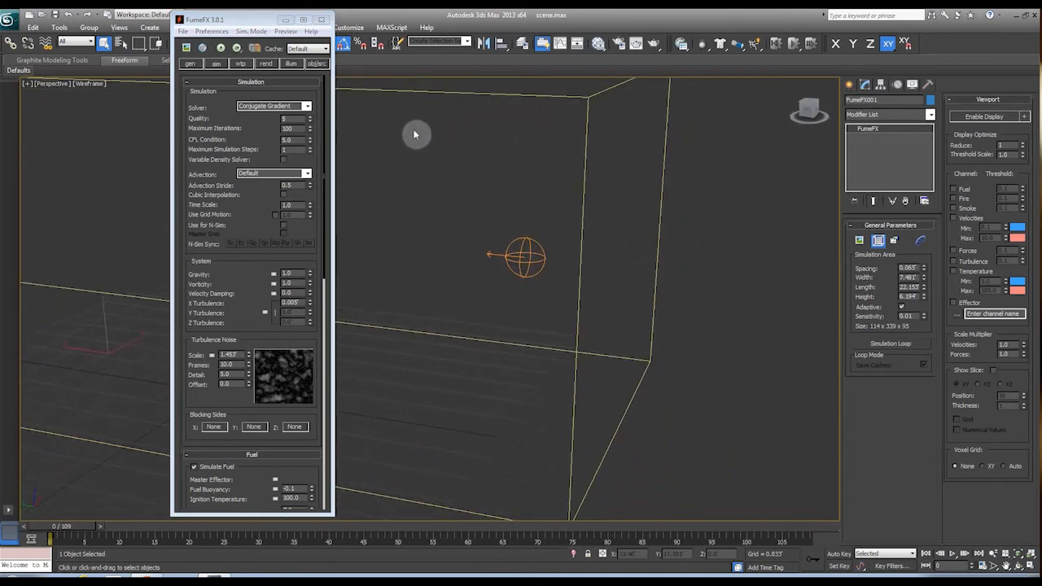
pyautogui.click(316, 64)
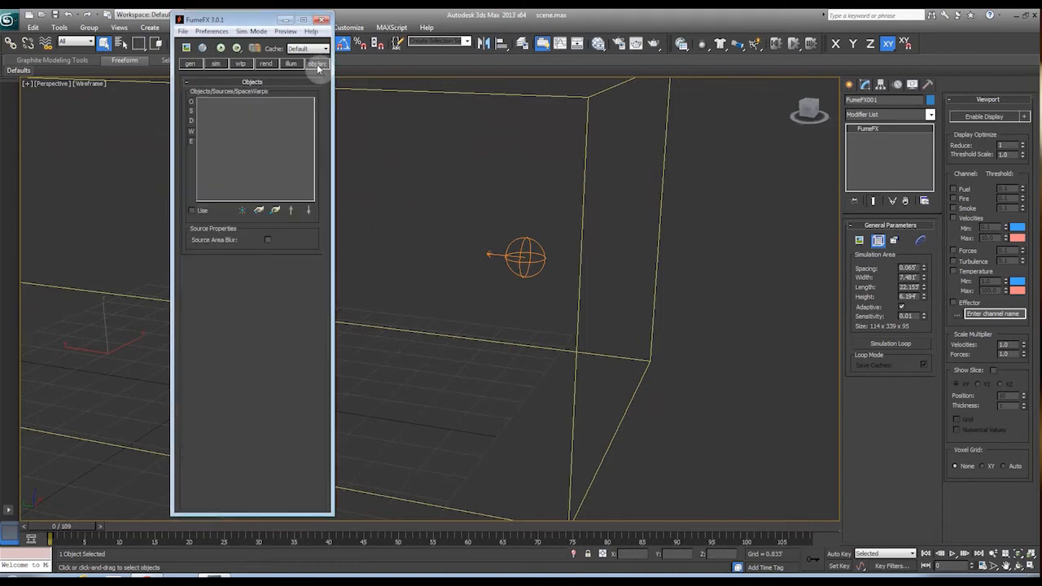
pyautogui.click(259, 211)
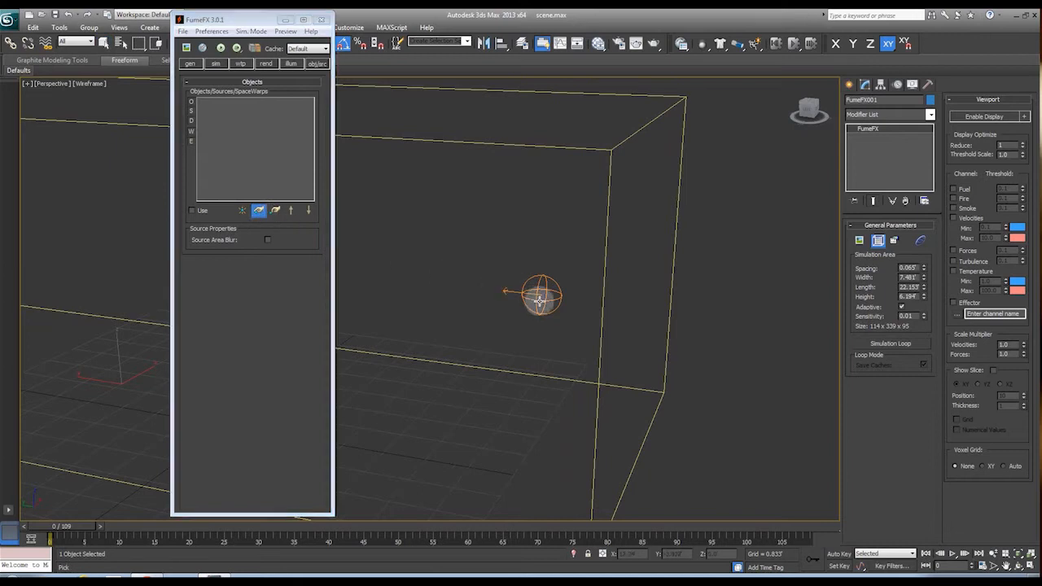
pyautogui.click(539, 301)
pyautogui.moveTo(414, 302); pyautogui.dragTo(468, 259, button='middle')
pyautogui.moveTo(230, 327); pyautogui.dragTo(233, 166)
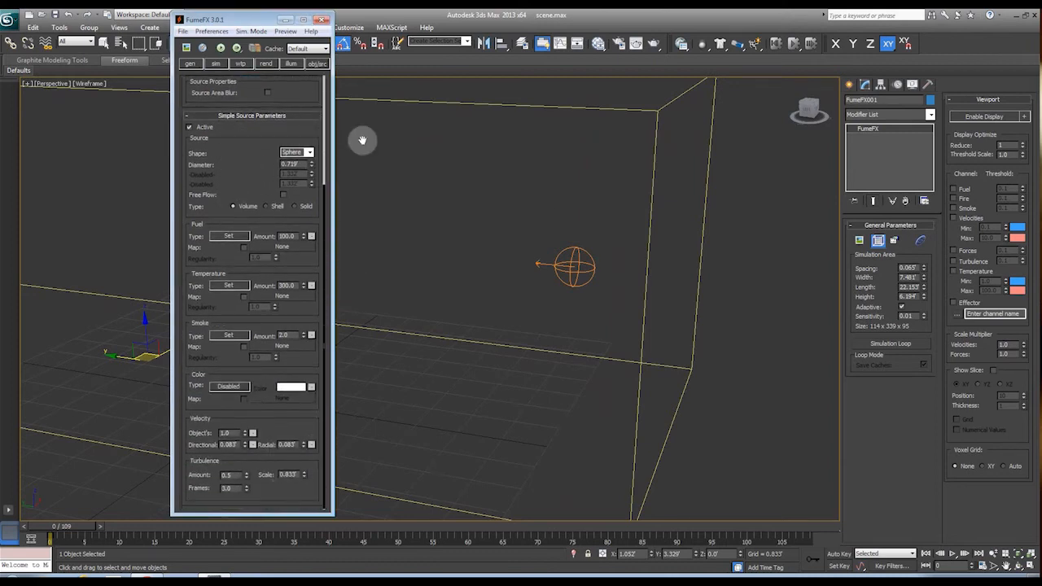
# Auto-keyframe the simple source's fuel amount from 100.0 at frame 0 to 0.0 around frame 6, ending with auto keying off.
pyautogui.moveTo(458, 220); pyautogui.dragTo(662, 285, button='middle')
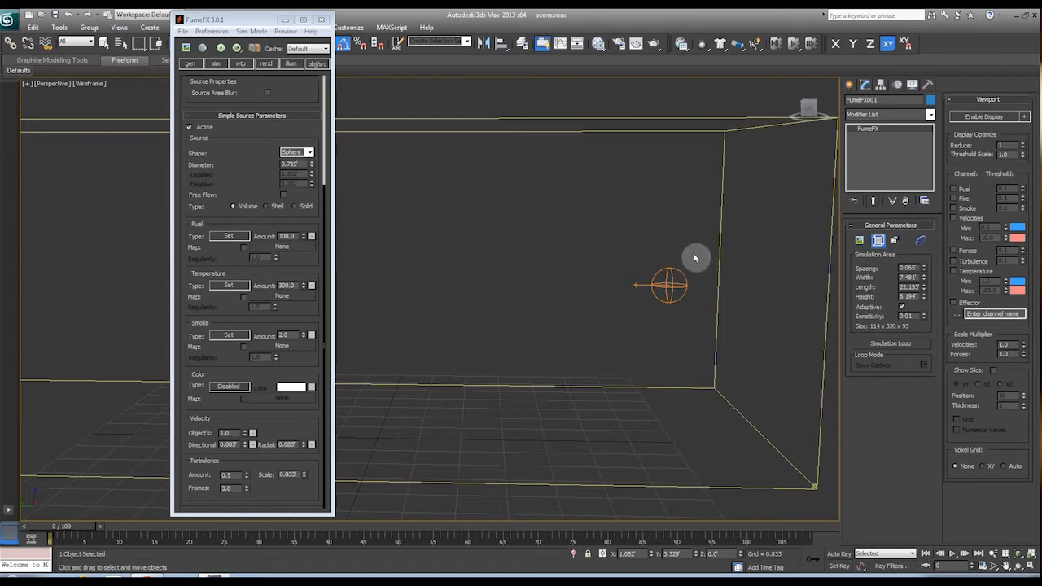
pyautogui.moveTo(609, 240); pyautogui.dragTo(658, 284, button='middle')
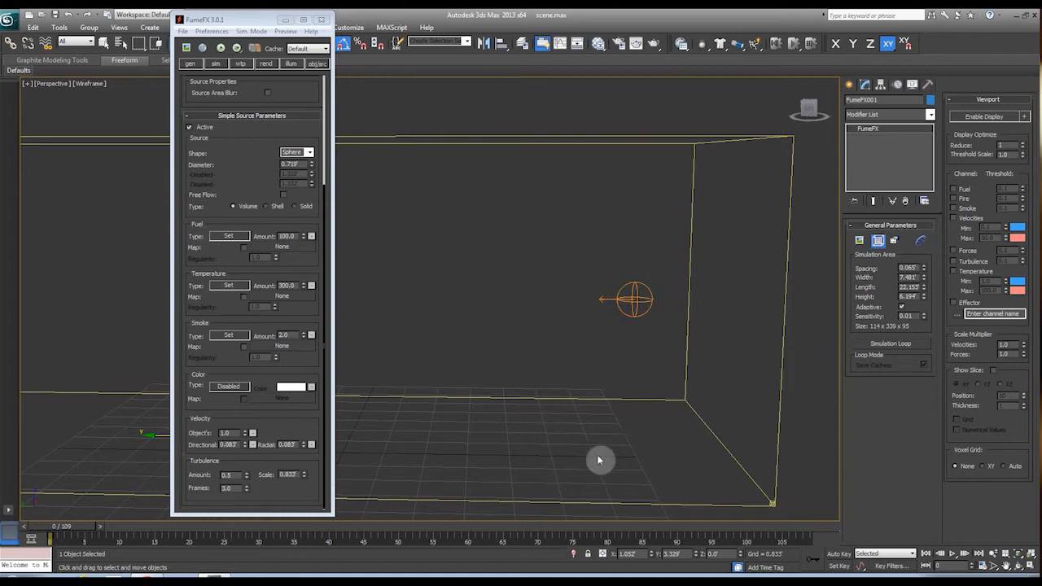
pyautogui.click(839, 554)
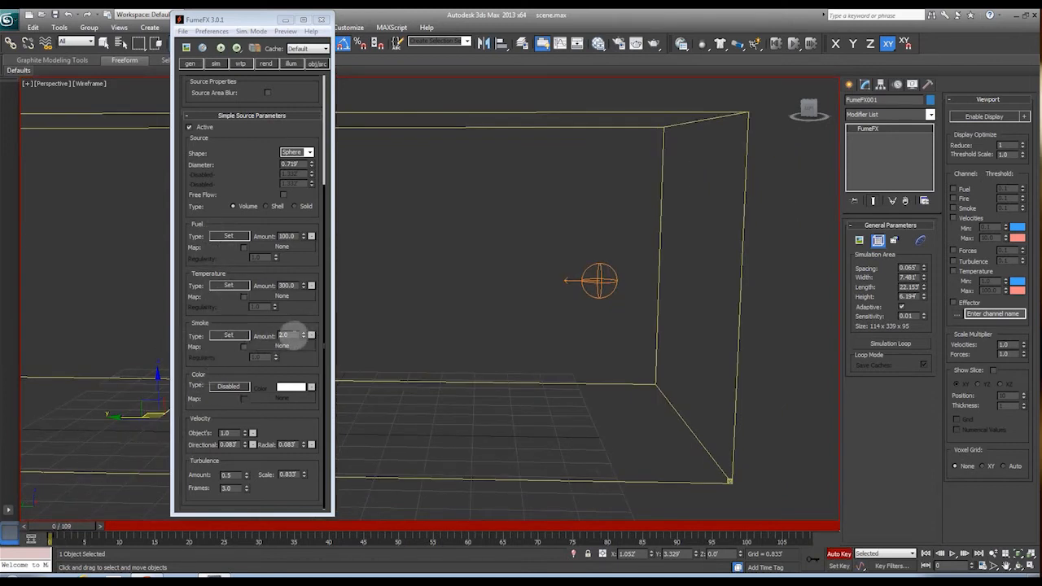
pyautogui.doubleClick(285, 335)
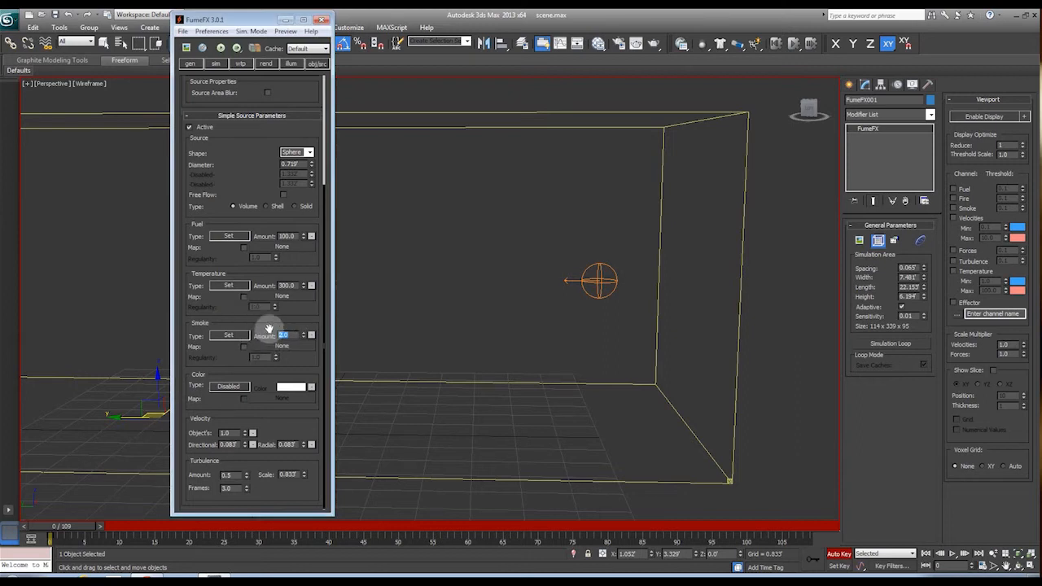
pyautogui.click(222, 363)
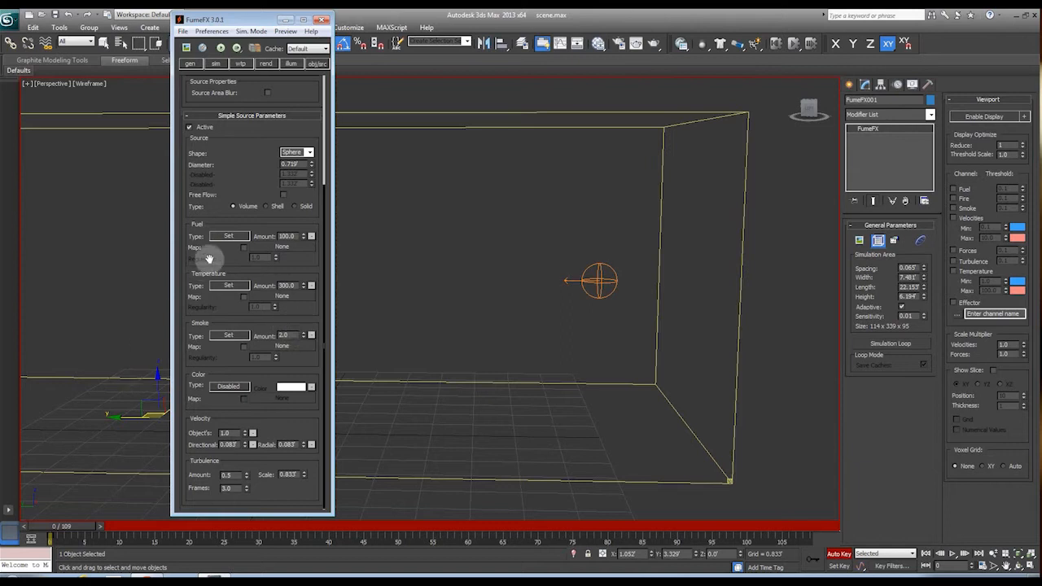
pyautogui.moveTo(75, 528); pyautogui.dragTo(116, 527)
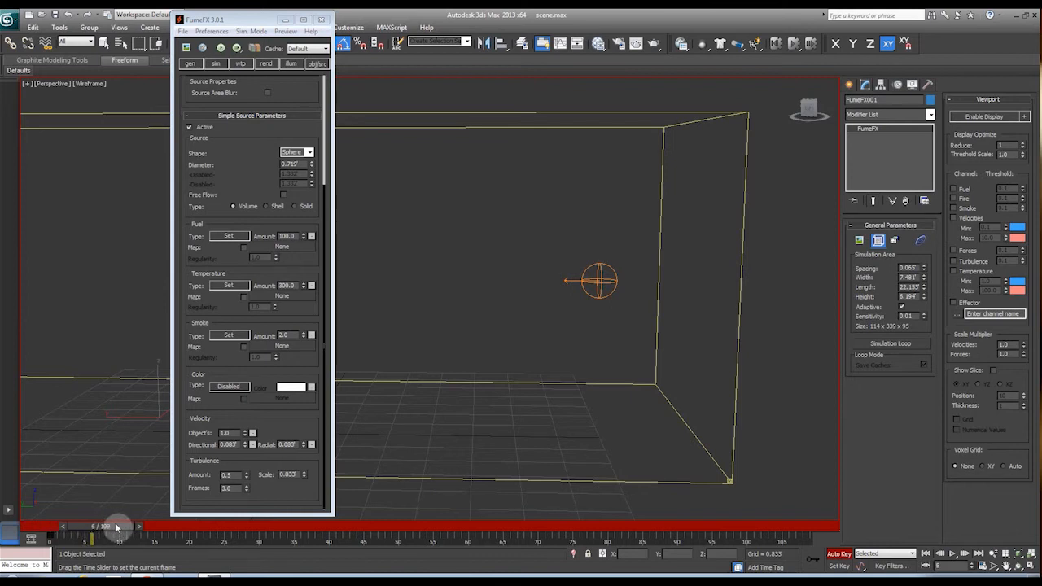
pyautogui.moveTo(121, 526); pyautogui.dragTo(122, 525)
pyautogui.click(288, 236)
pyautogui.press('Home')
pyautogui.moveTo(243, 165); pyautogui.dragTo(262, 319)
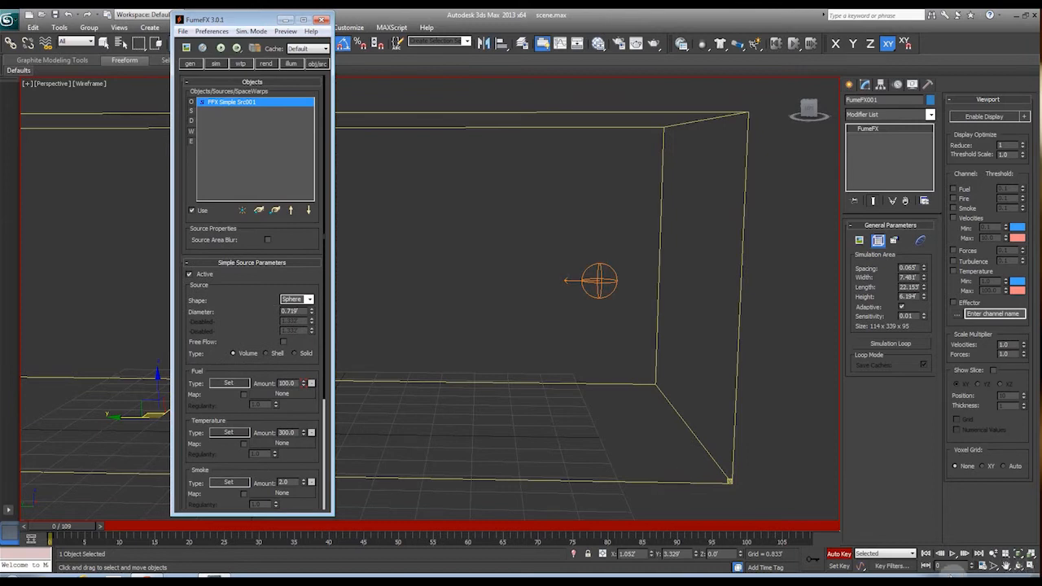
pyautogui.click(838, 554)
# Open the FumeFX output preview window and start the default simulation.
pyautogui.moveTo(480, 266); pyautogui.dragTo(505, 283, button='middle')
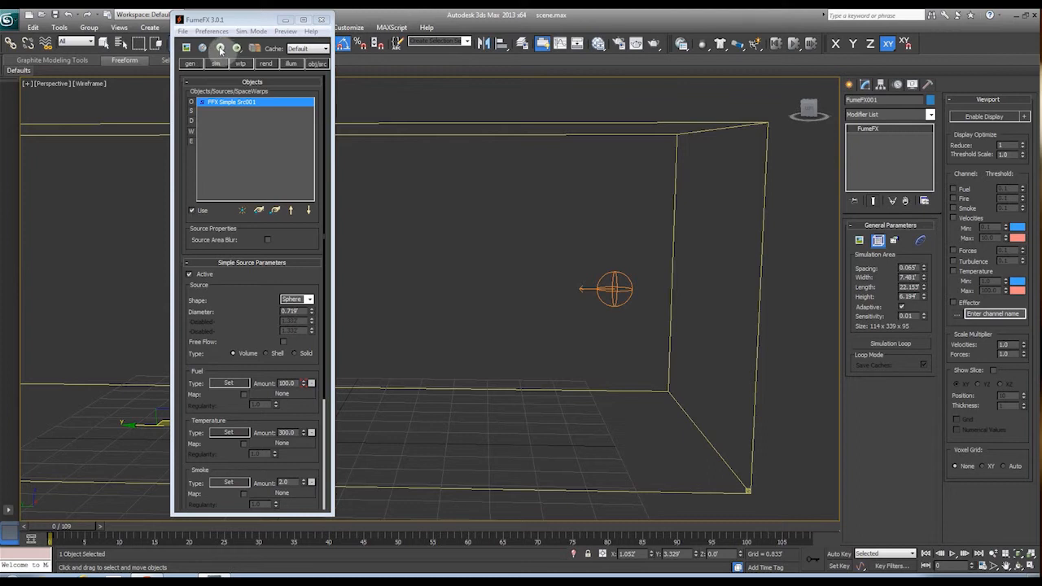
pyautogui.click(190, 49)
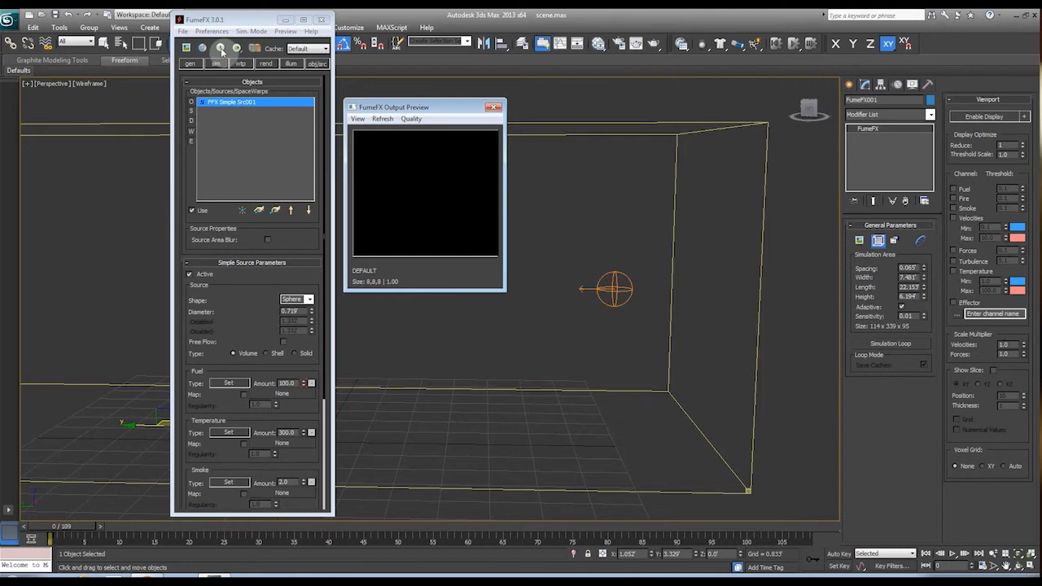
pyautogui.click(221, 49)
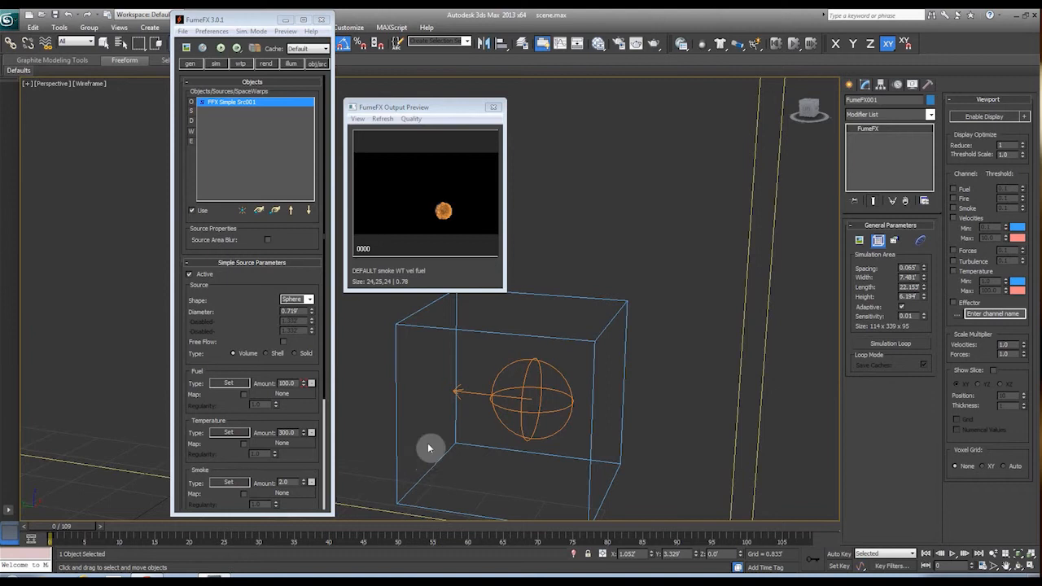
# Scrub the simulated frames up to about frame 30 to examine the smoke's movement in the output preview.
pyautogui.moveTo(427, 449); pyautogui.dragTo(407, 425, button='middle')
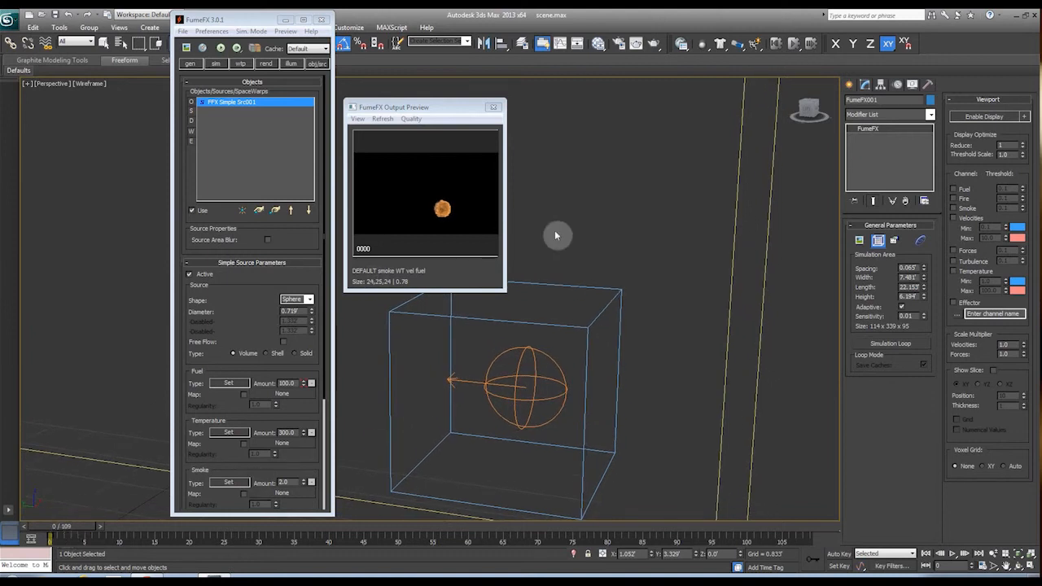
pyautogui.moveTo(531, 409); pyautogui.dragTo(530, 391, button='middle')
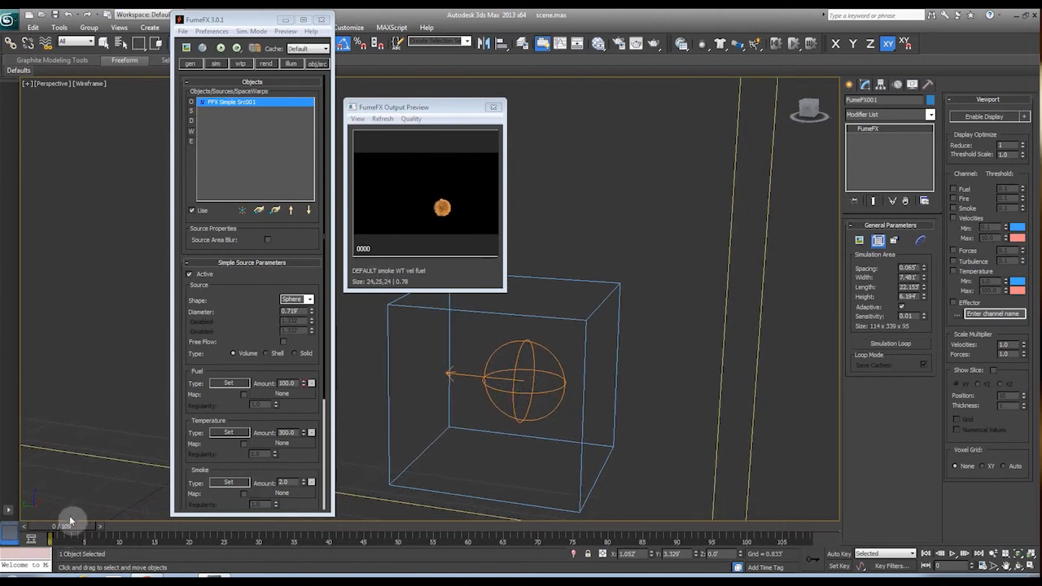
pyautogui.moveTo(70, 532); pyautogui.dragTo(280, 445)
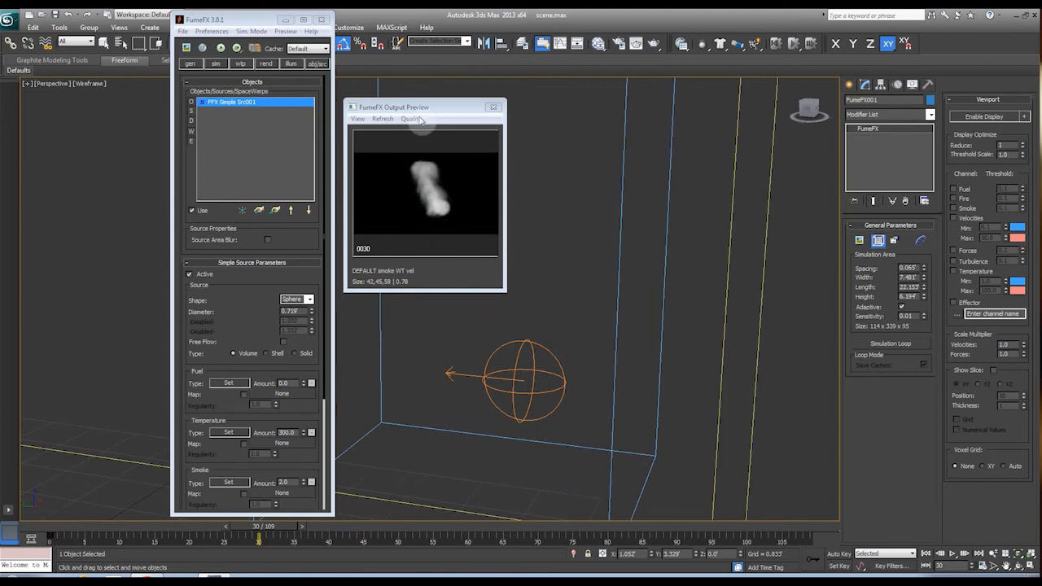
pyautogui.moveTo(419, 111); pyautogui.dragTo(457, 94)
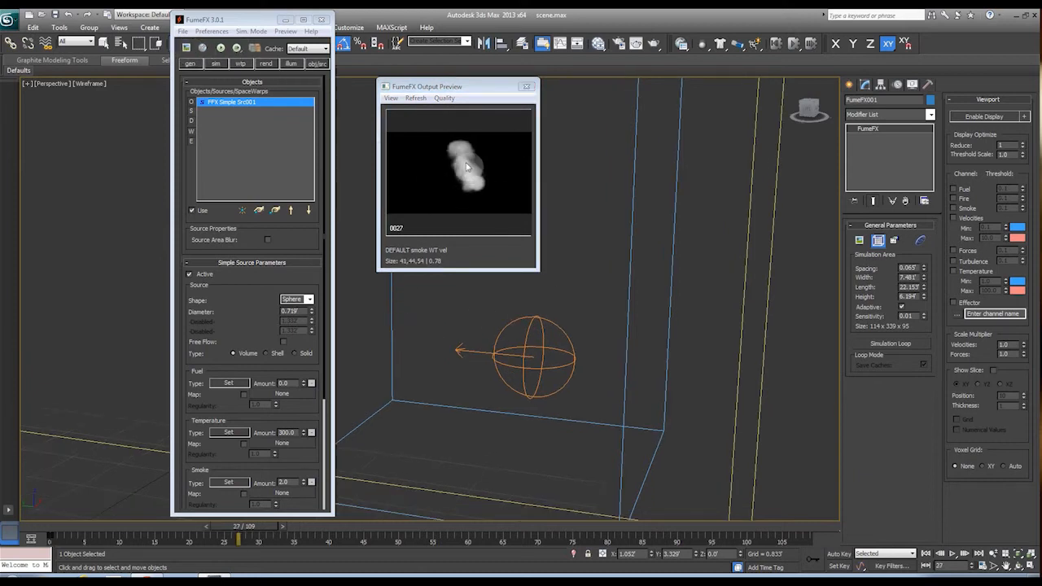
pyautogui.moveTo(249, 530); pyautogui.dragTo(250, 561)
pyautogui.moveTo(475, 344); pyautogui.dragTo(471, 371, button='middle')
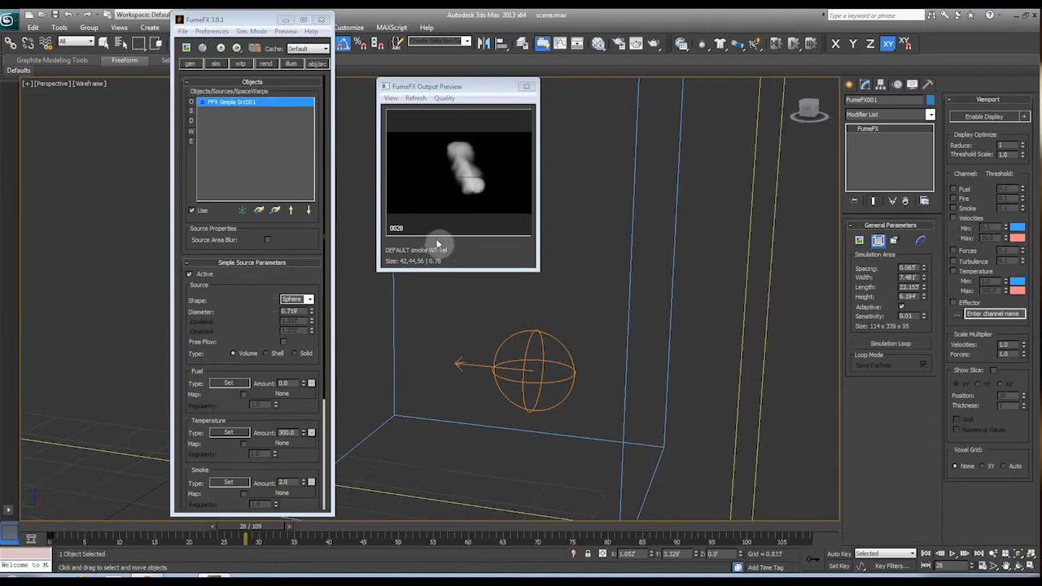
# Set the simple source's temperature amount to 0.0.
pyautogui.moveTo(234, 314); pyautogui.dragTo(241, 169)
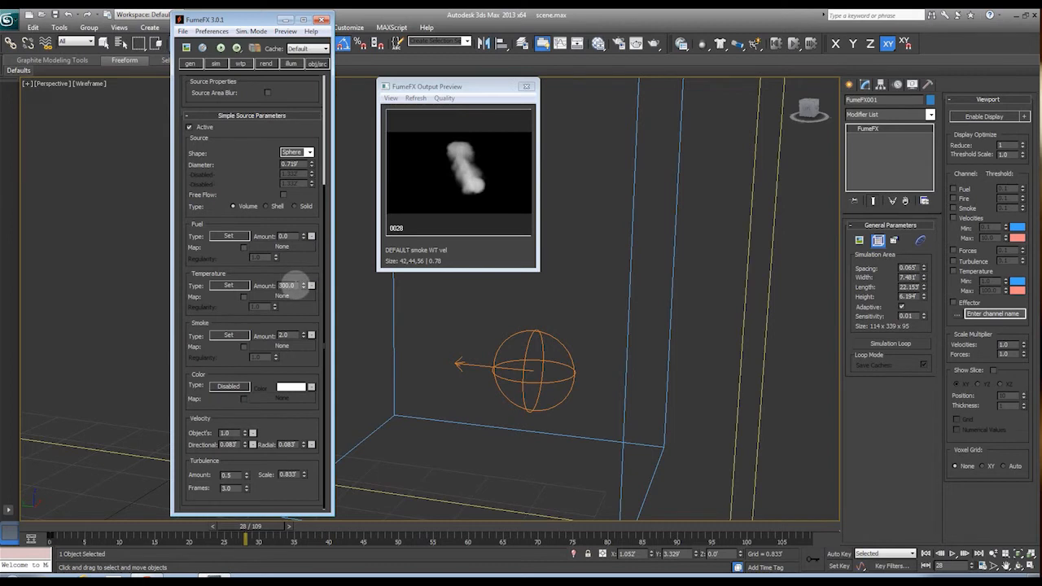
pyautogui.doubleClick(287, 285)
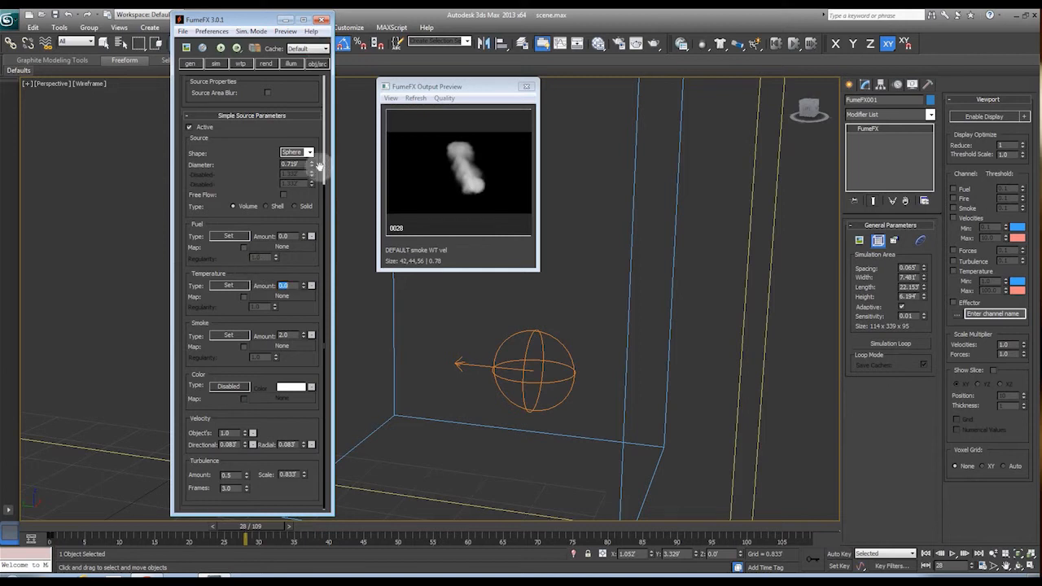
pyautogui.click(244, 180)
pyautogui.scroll(3, 249, 146)
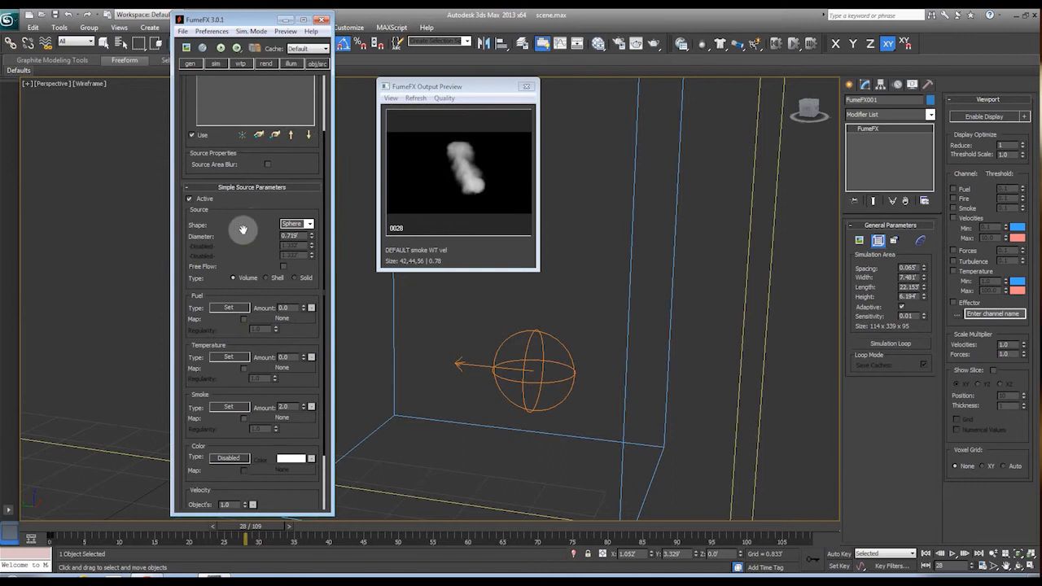
# Set the smoke buoyancy to 0.0 in the simulation parameters.
pyautogui.click(216, 64)
pyautogui.moveTo(254, 289); pyautogui.dragTo(248, 204)
pyautogui.scroll(-5, 267, 366)
pyautogui.scroll(-4, 256, 380)
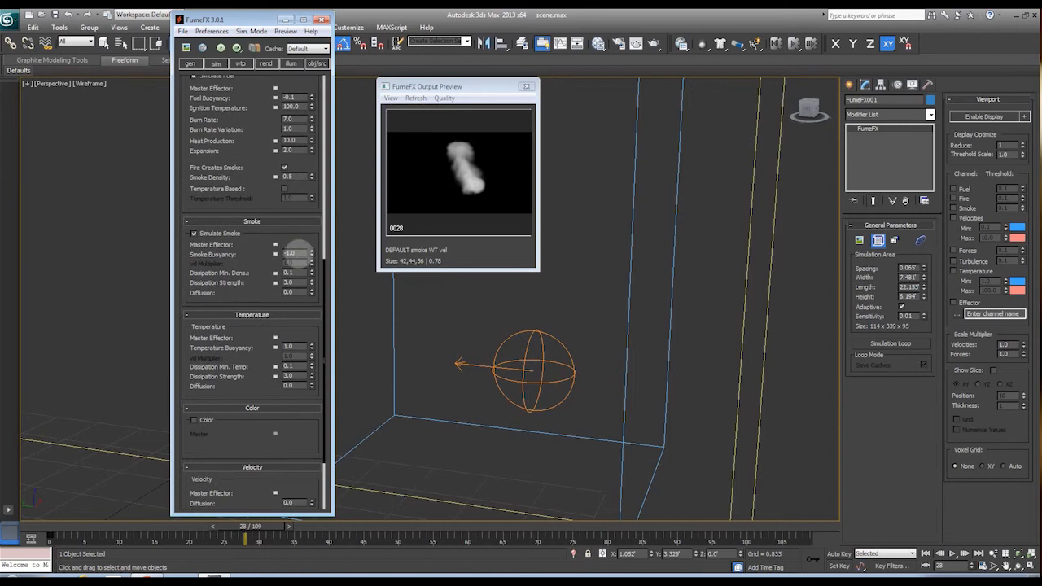
pyautogui.click(293, 254)
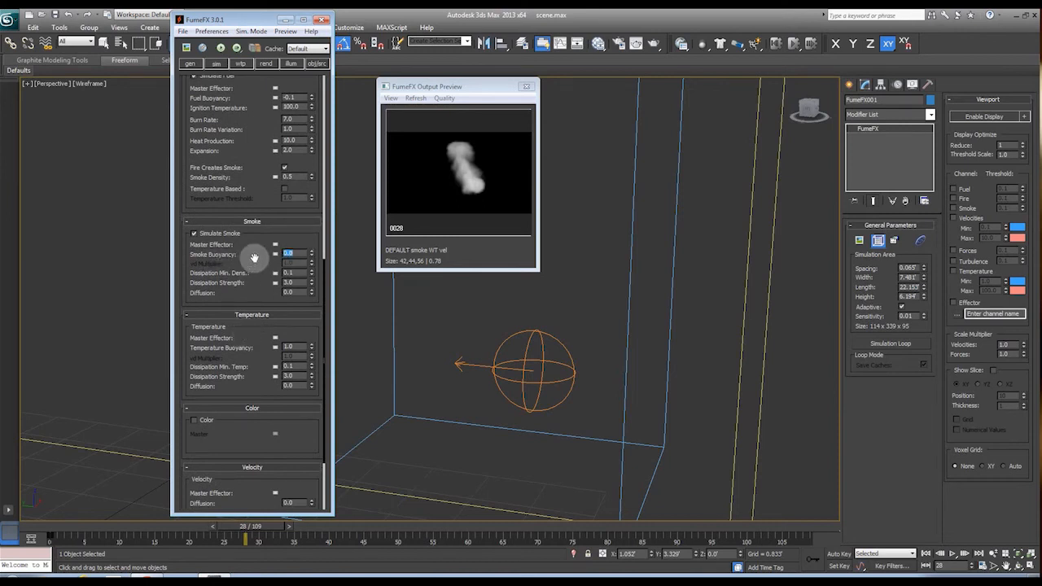
pyautogui.moveTo(254, 258); pyautogui.dragTo(248, 198)
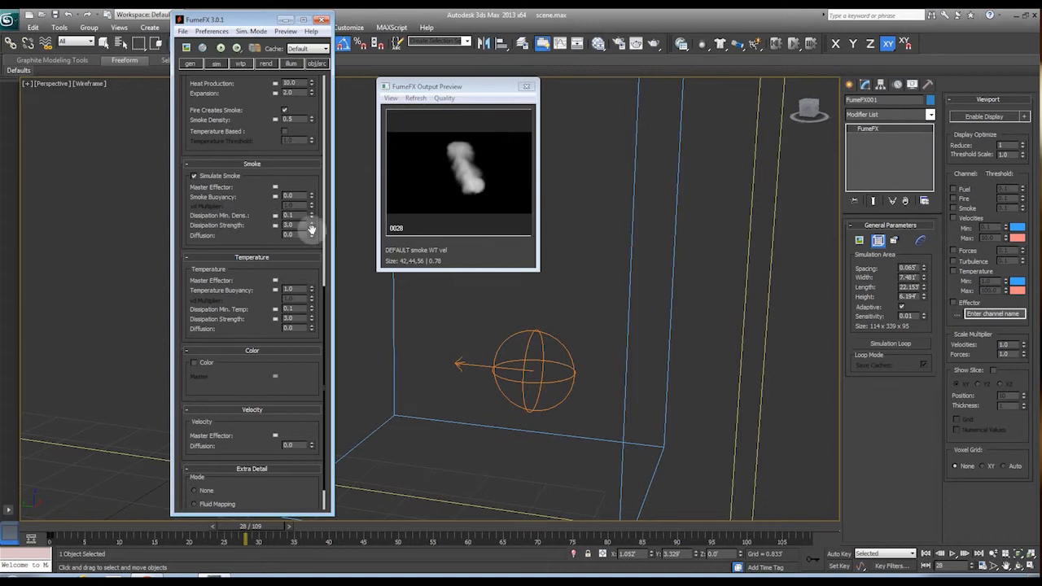
pyautogui.scroll(5, 252, 167)
pyautogui.scroll(3, 270, 322)
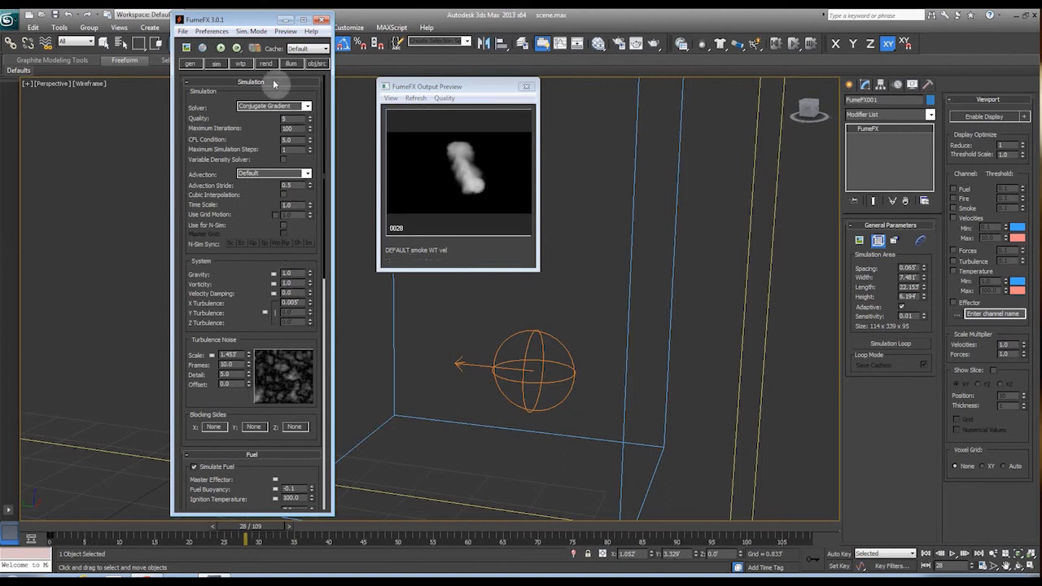
# Raise the simple source's directional velocity to 0.267'.
pyautogui.click(317, 63)
pyautogui.keyDown('alt'); pyautogui.moveTo(476, 352); pyautogui.dragTo(622, 307, button='middle'); pyautogui.keyUp('alt')
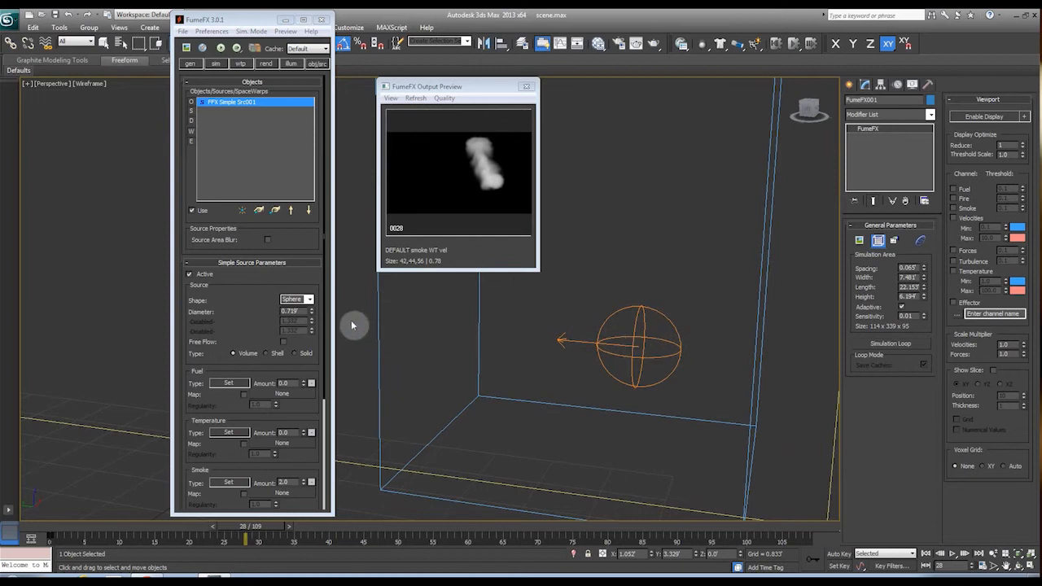
pyautogui.moveTo(207, 251); pyautogui.dragTo(194, 104)
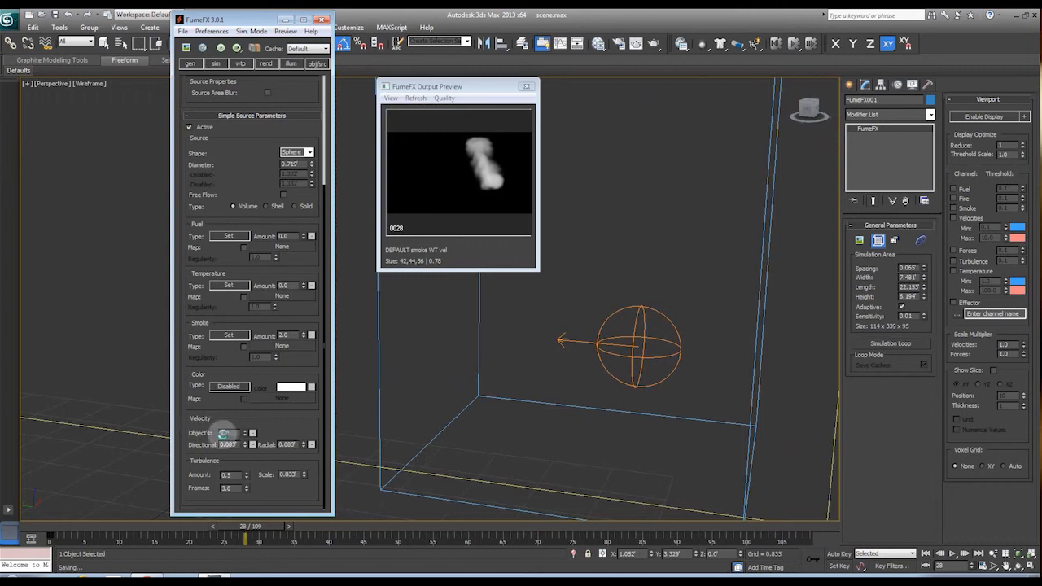
pyautogui.moveTo(258, 154); pyautogui.dragTo(261, 345)
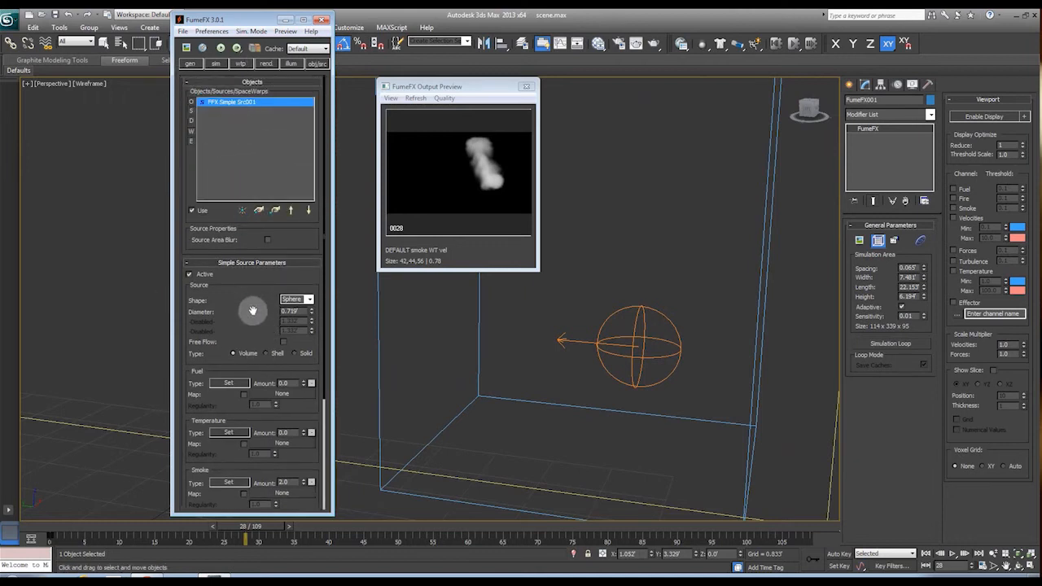
pyautogui.moveTo(249, 325); pyautogui.dragTo(251, 96)
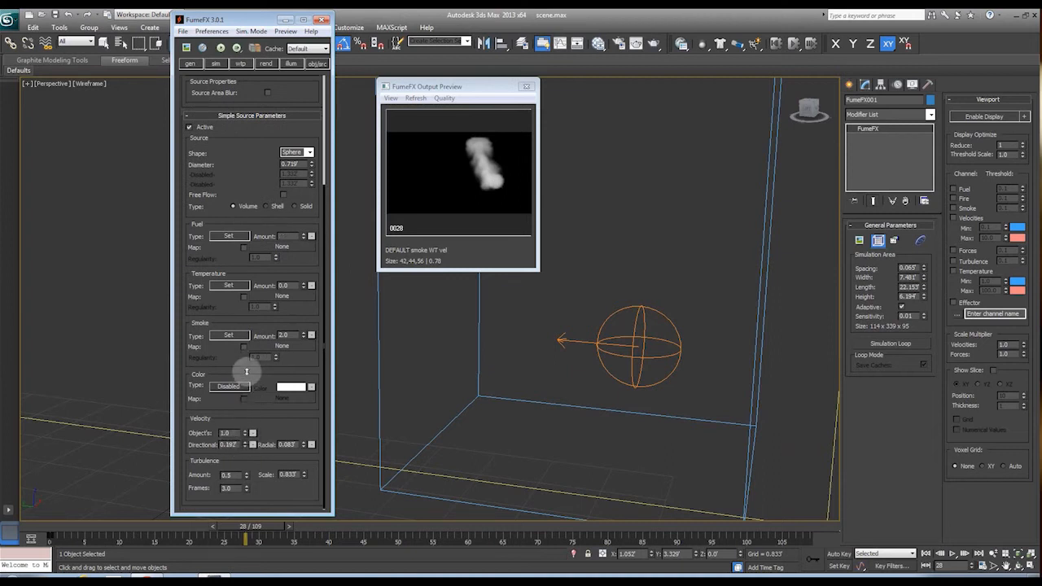
# Rerun the default simulation and scrub between frames 58 and 29 to check the smoke's direction and shape.
pyautogui.moveTo(568, 375); pyautogui.dragTo(737, 389, button='middle')
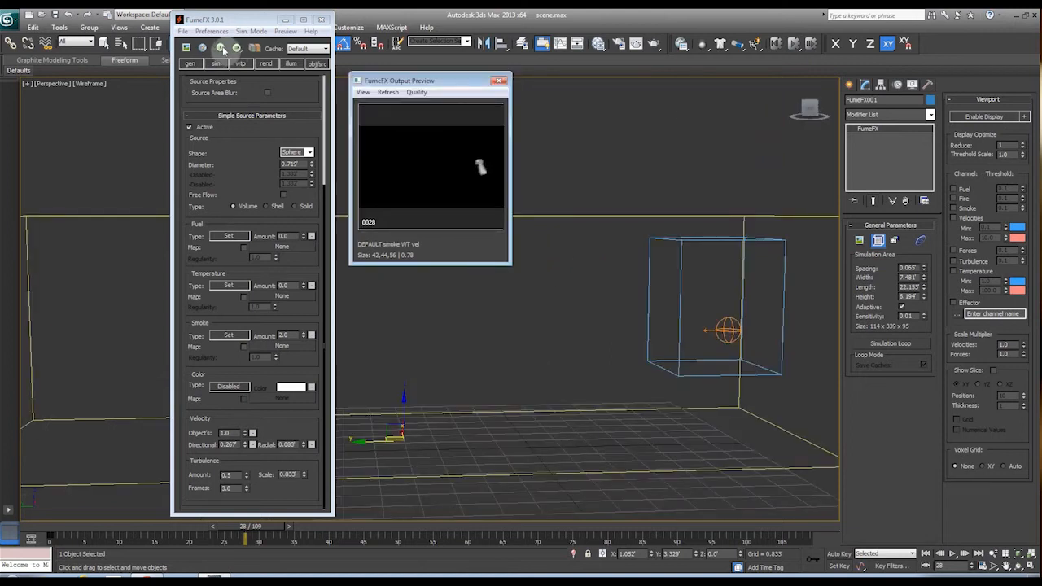
pyautogui.click(222, 48)
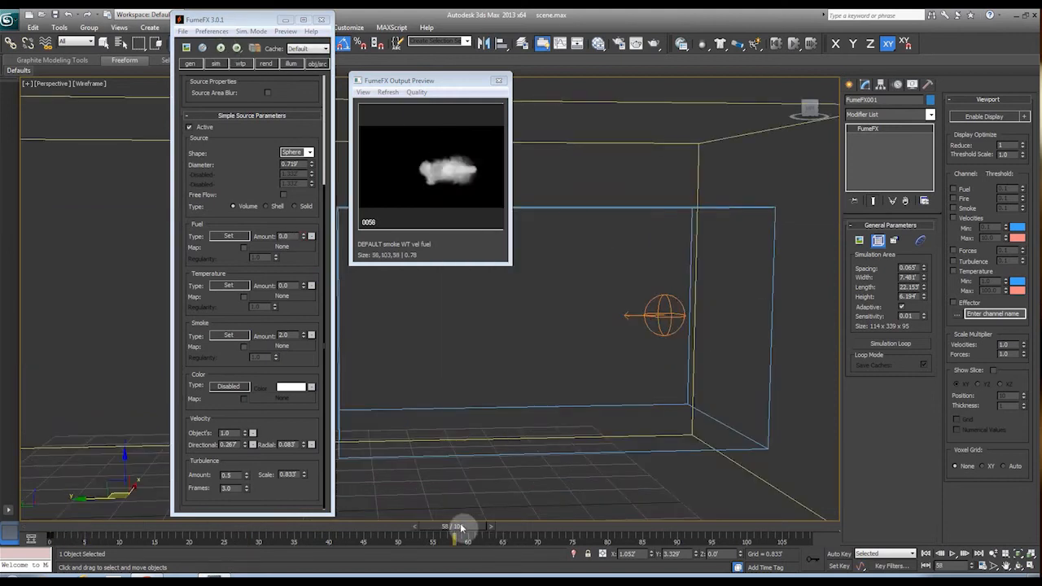
pyautogui.moveTo(461, 528); pyautogui.dragTo(528, 324)
pyautogui.moveTo(528, 324); pyautogui.dragTo(513, 322, button='middle')
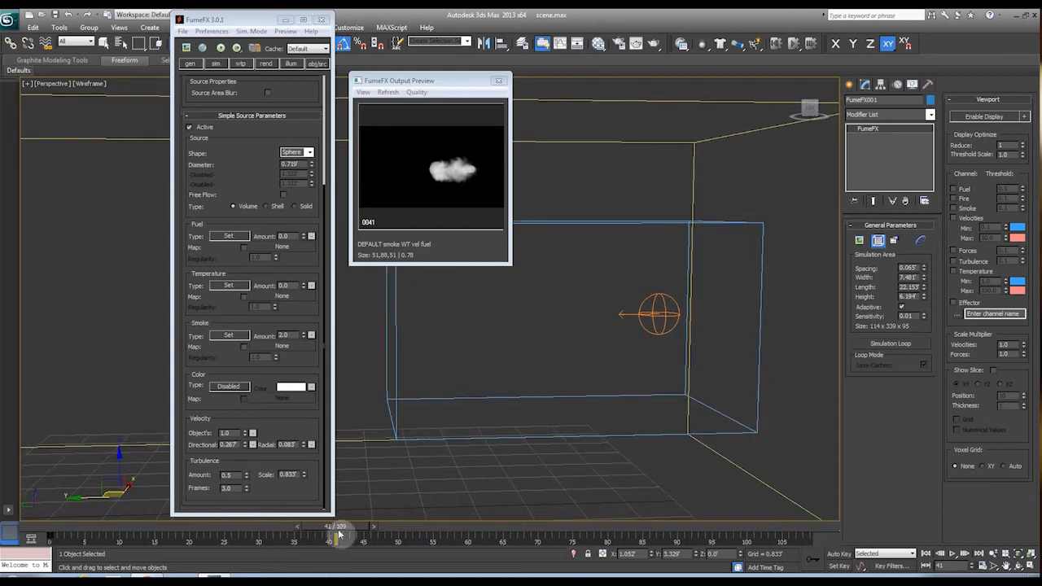
pyautogui.moveTo(332, 530); pyautogui.dragTo(251, 484)
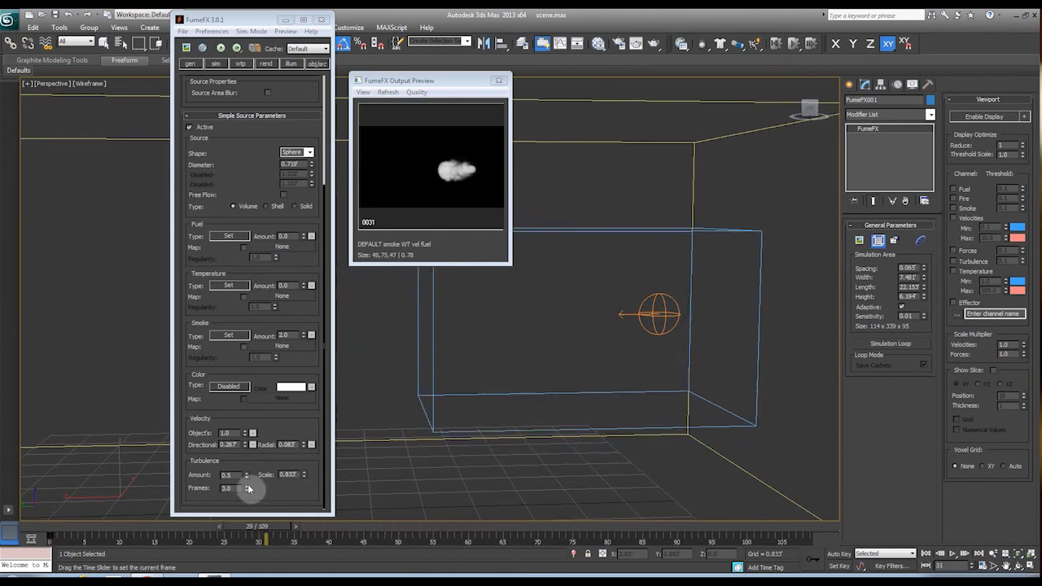
pyautogui.moveTo(527, 339); pyautogui.dragTo(506, 345, button='middle')
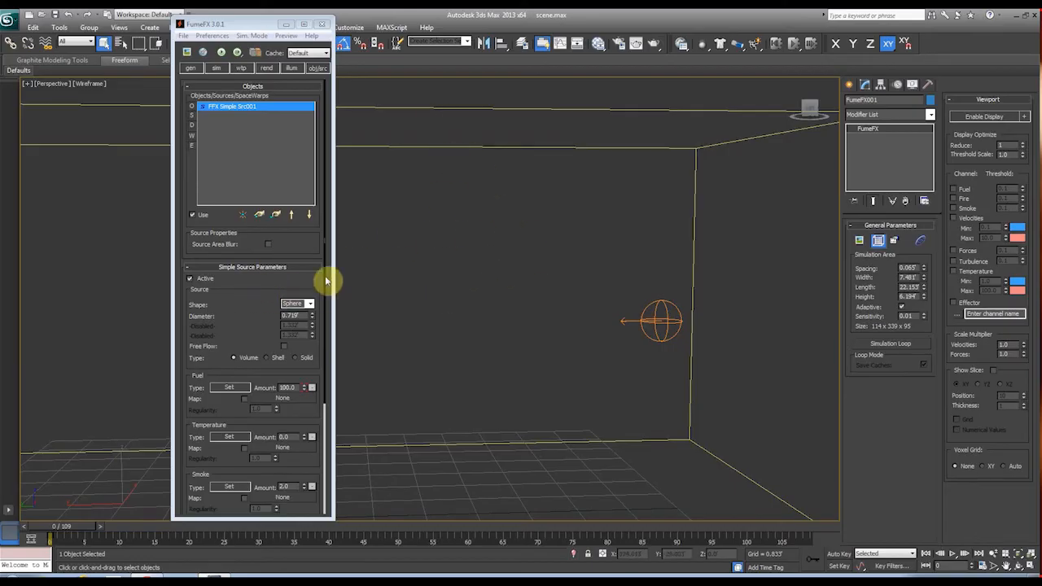
# Review the simple source's fuel, temperature, smoke and velocity parameters and the simulation's fuel and smoke settings.
pyautogui.moveTo(256, 311); pyautogui.dragTo(258, 158)
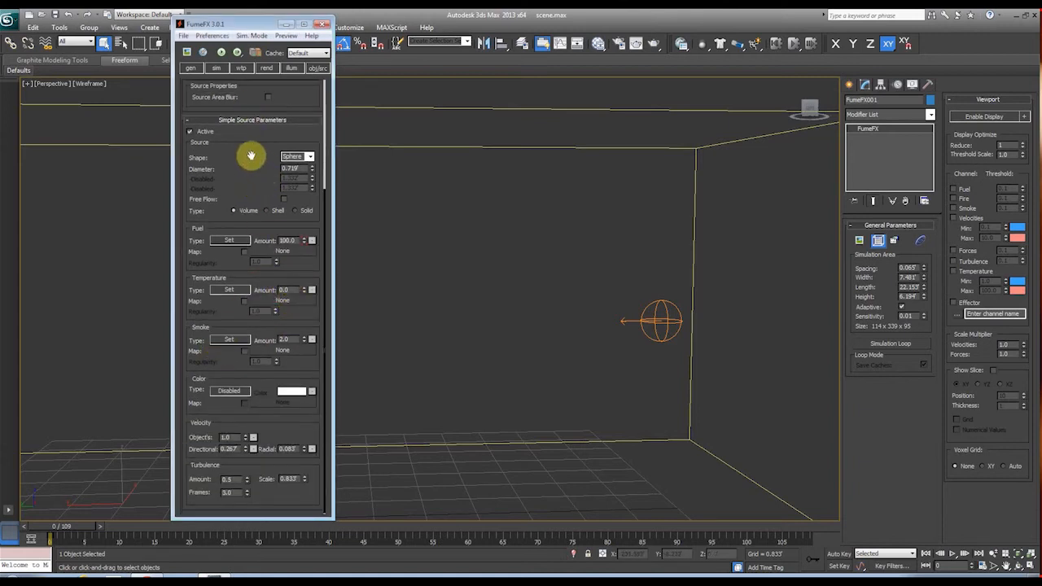
pyautogui.moveTo(244, 154); pyautogui.dragTo(244, 209)
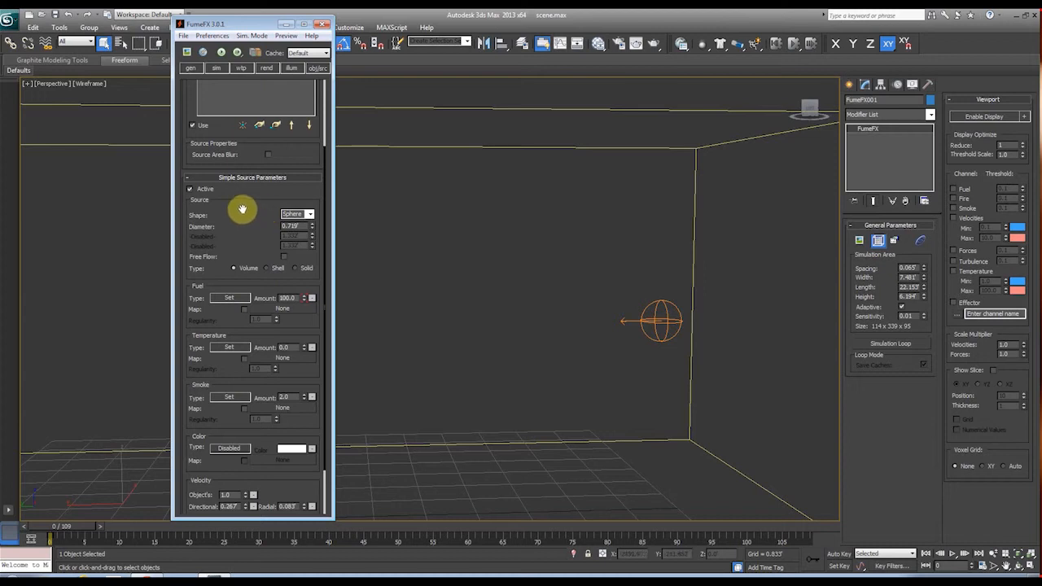
pyautogui.moveTo(242, 209); pyautogui.dragTo(247, 331)
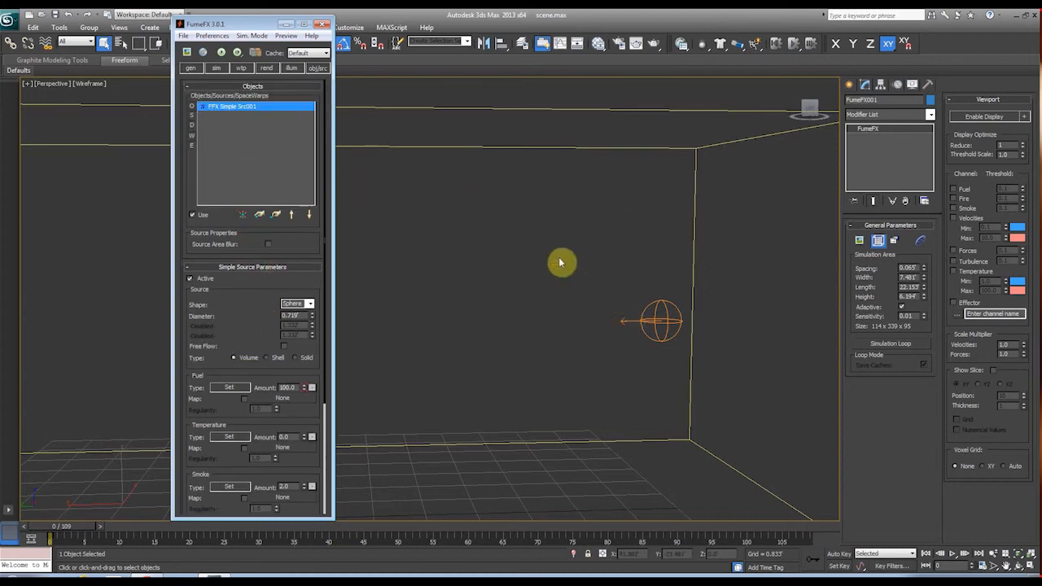
pyautogui.click(216, 70)
pyautogui.moveTo(249, 296); pyautogui.dragTo(244, 88)
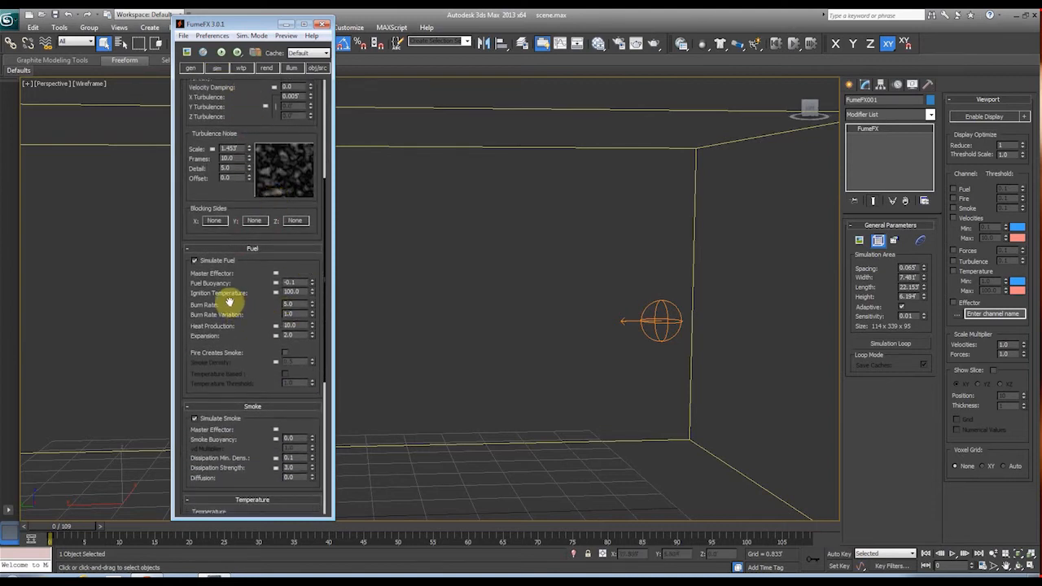
# Set the fuel's ignition temperature to 0.0 in the simulation parameters.
pyautogui.doubleClick(295, 291)
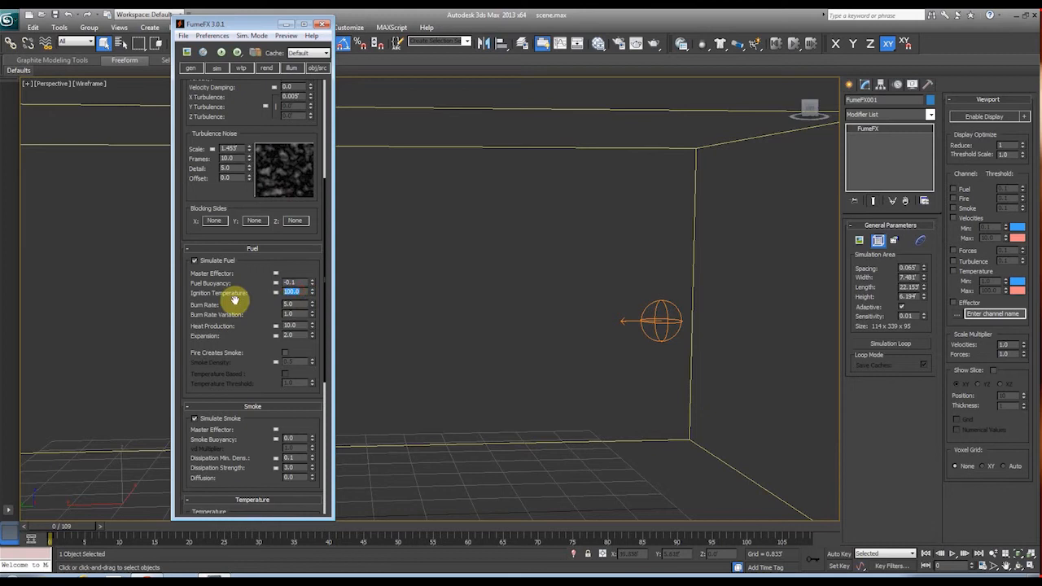
pyautogui.write('0')
pyautogui.press('Return')
pyautogui.click(291, 304)
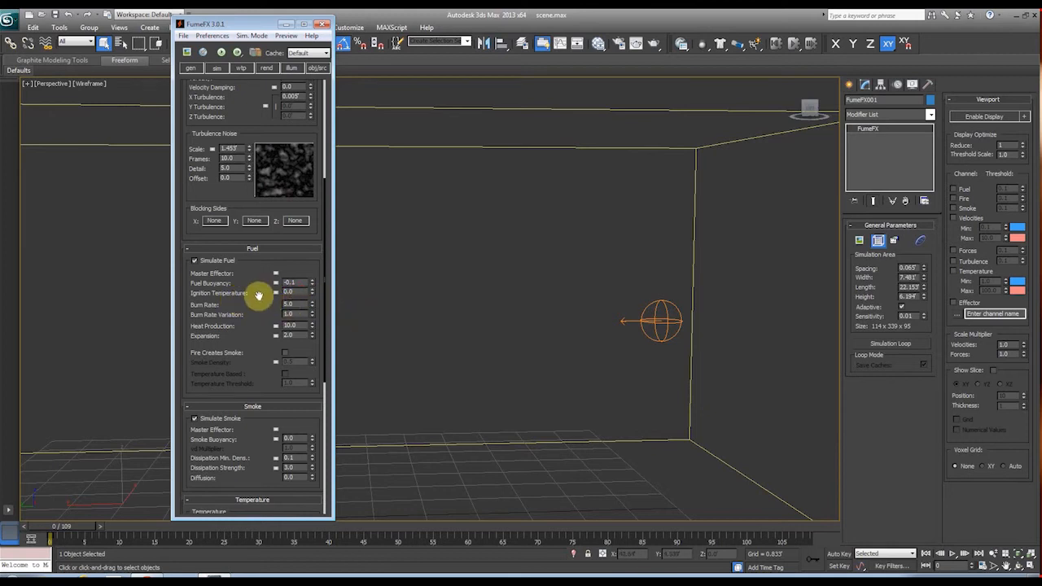
pyautogui.scroll(3, 256, 276)
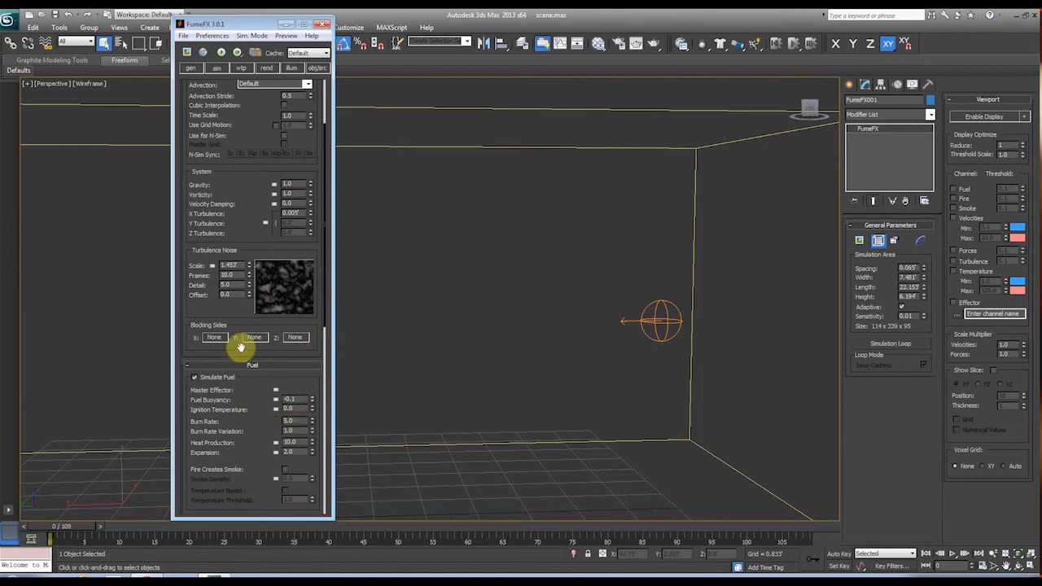
# Keyframe the simulation's time scale at 2.5 on frame 0 and 0.8 on frame 10 using Auto Key.
pyautogui.moveTo(242, 179); pyautogui.dragTo(263, 269)
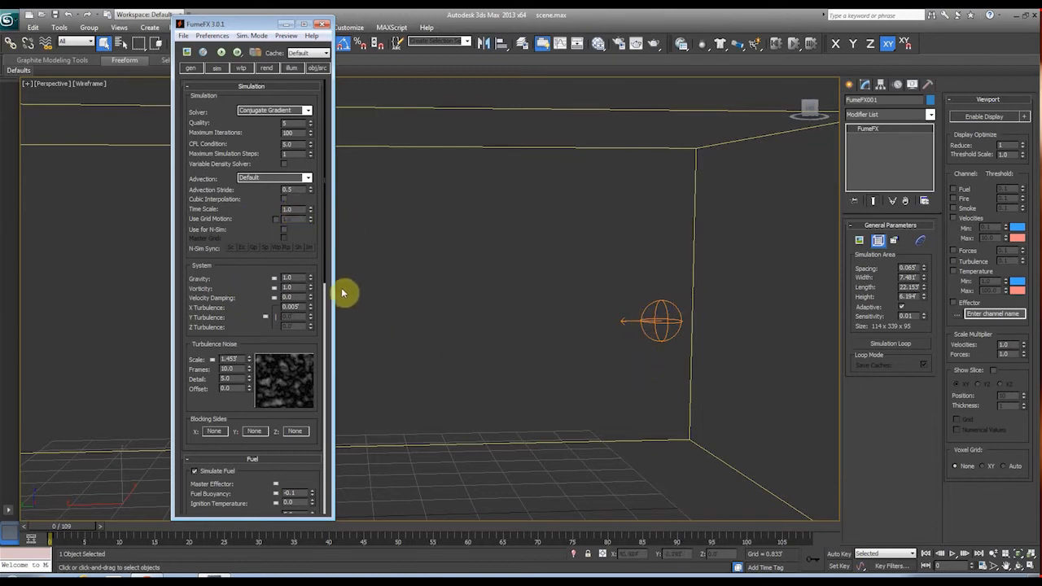
pyautogui.doubleClick(291, 210)
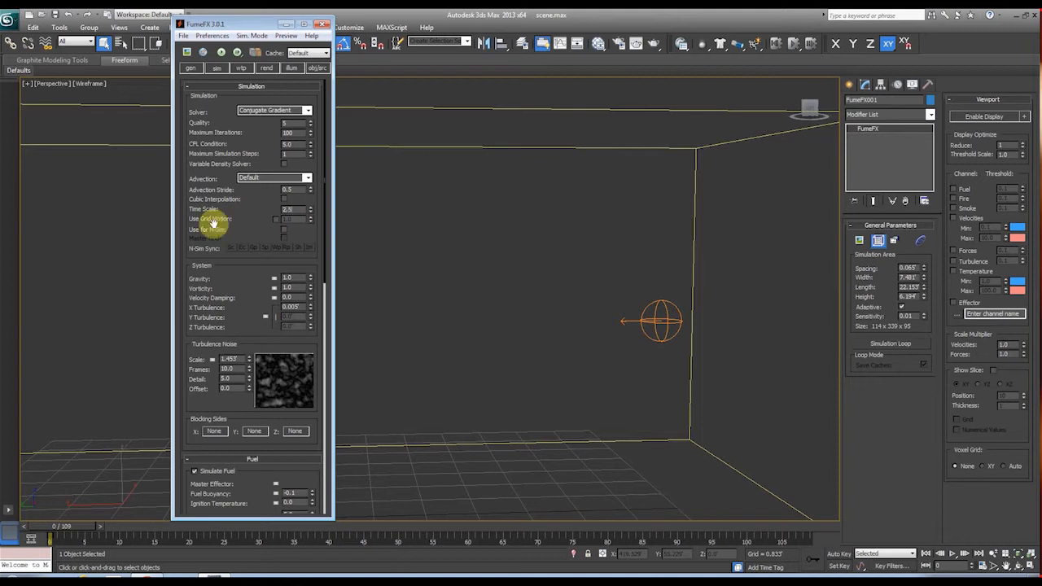
pyautogui.click(839, 553)
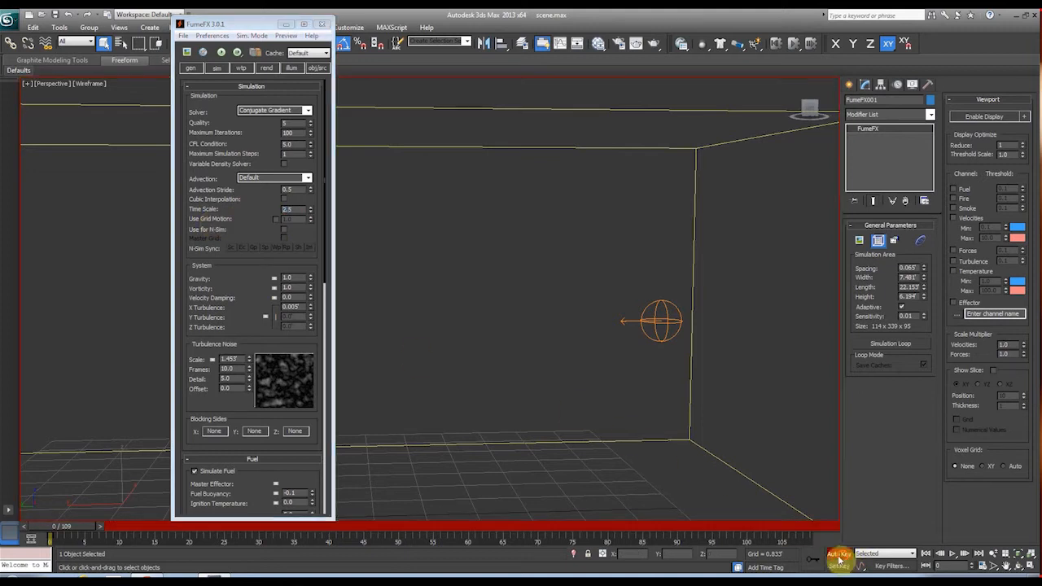
pyautogui.moveTo(70, 528); pyautogui.dragTo(128, 528)
pyautogui.doubleClick(294, 210)
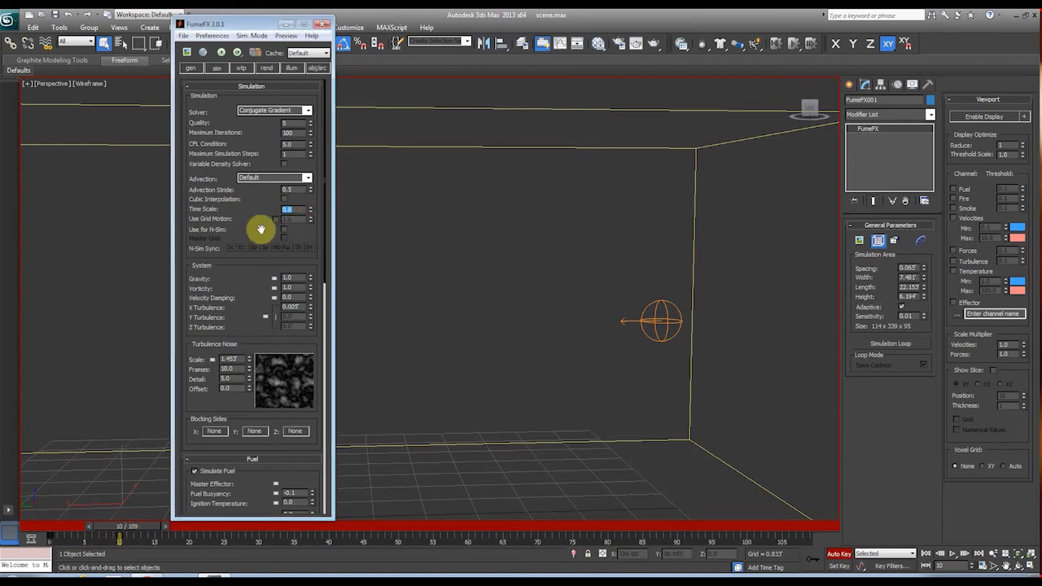
pyautogui.moveTo(136, 530); pyautogui.dragTo(3, 498)
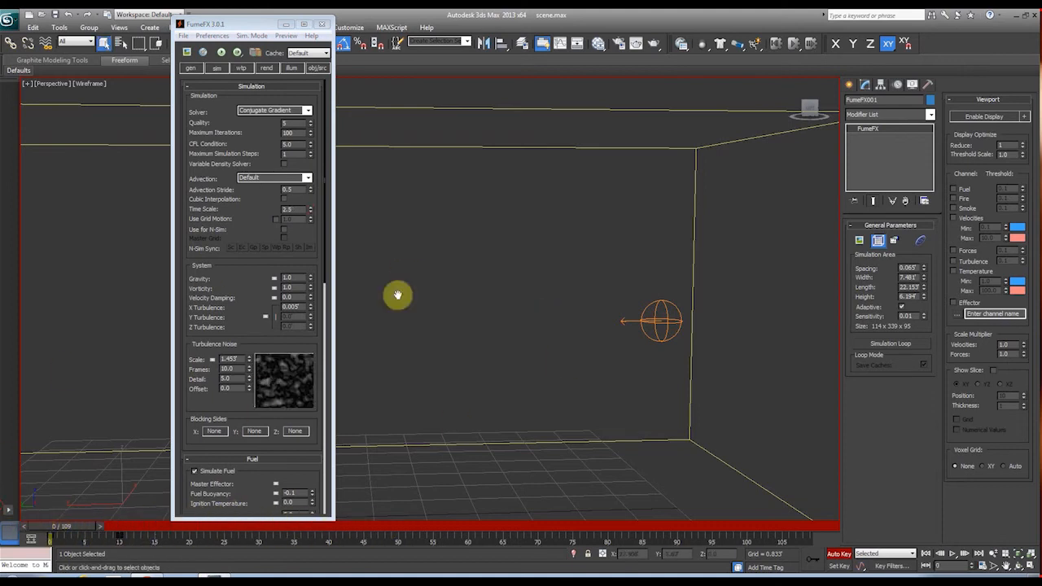
pyautogui.moveTo(627, 391); pyautogui.dragTo(612, 377, button='middle')
pyautogui.moveTo(627, 322); pyautogui.dragTo(657, 365, button='middle')
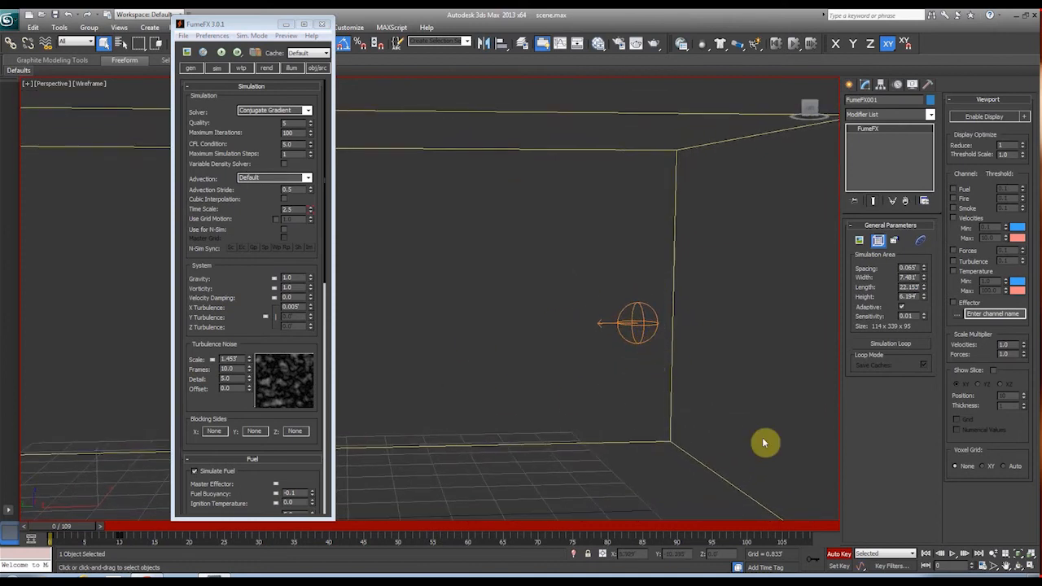
pyautogui.click(839, 557)
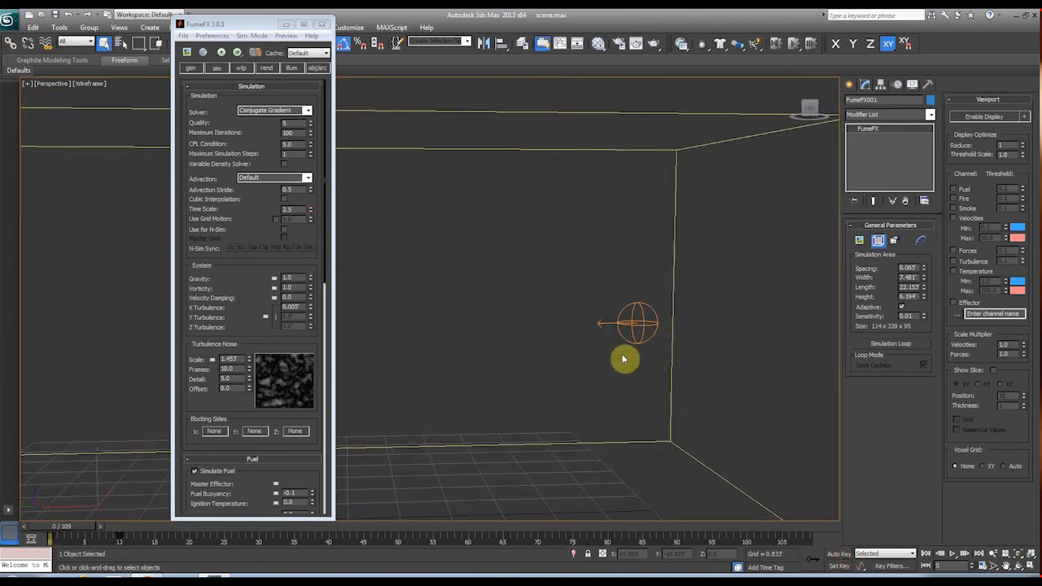
pyautogui.moveTo(258, 230); pyautogui.dragTo(261, 57)
pyautogui.moveTo(249, 111); pyautogui.dragTo(255, 266)
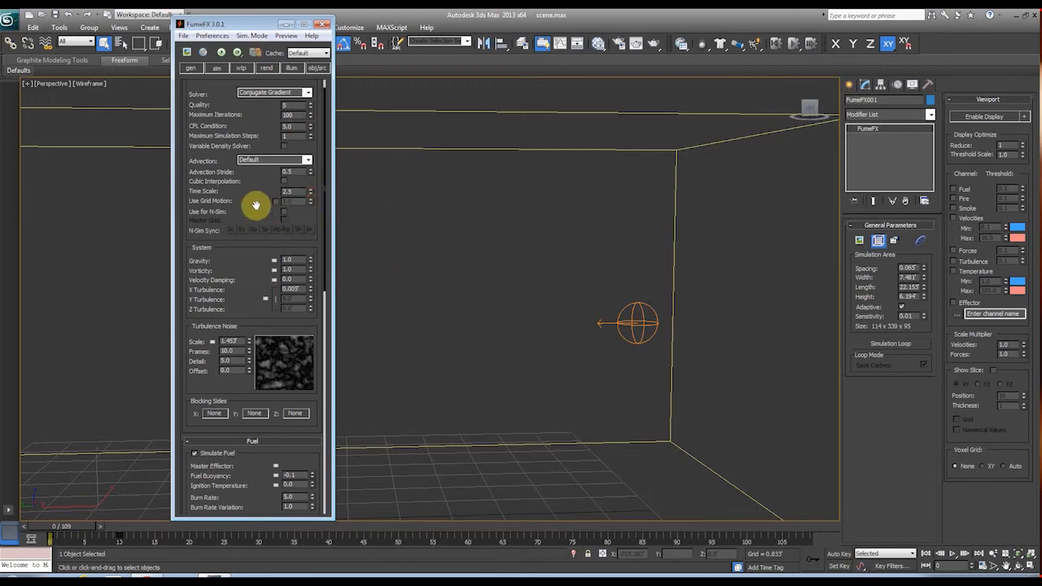
pyautogui.moveTo(252, 195); pyautogui.dragTo(258, 221)
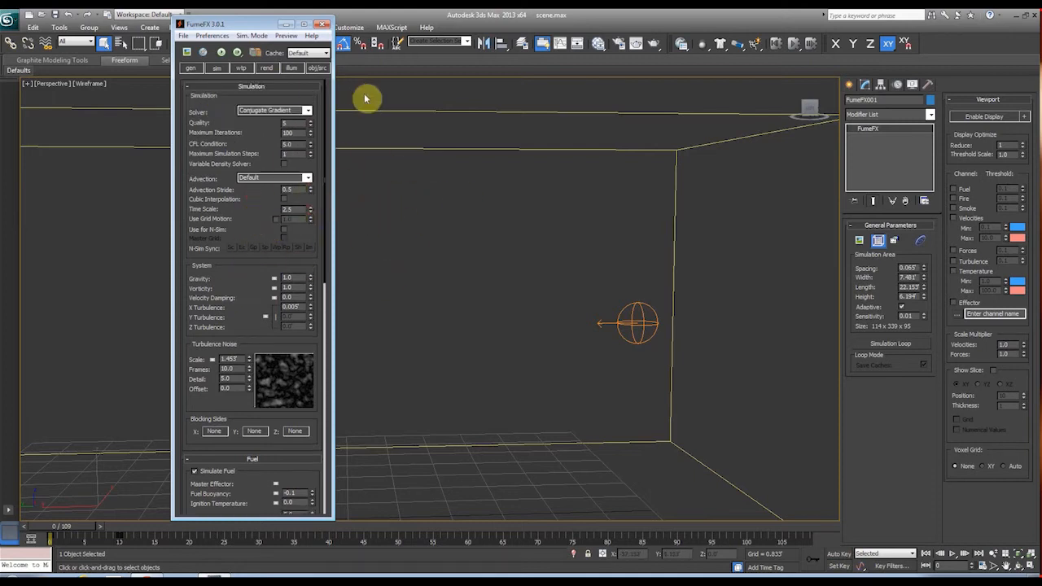
pyautogui.moveTo(641, 338); pyautogui.dragTo(637, 336, button='middle')
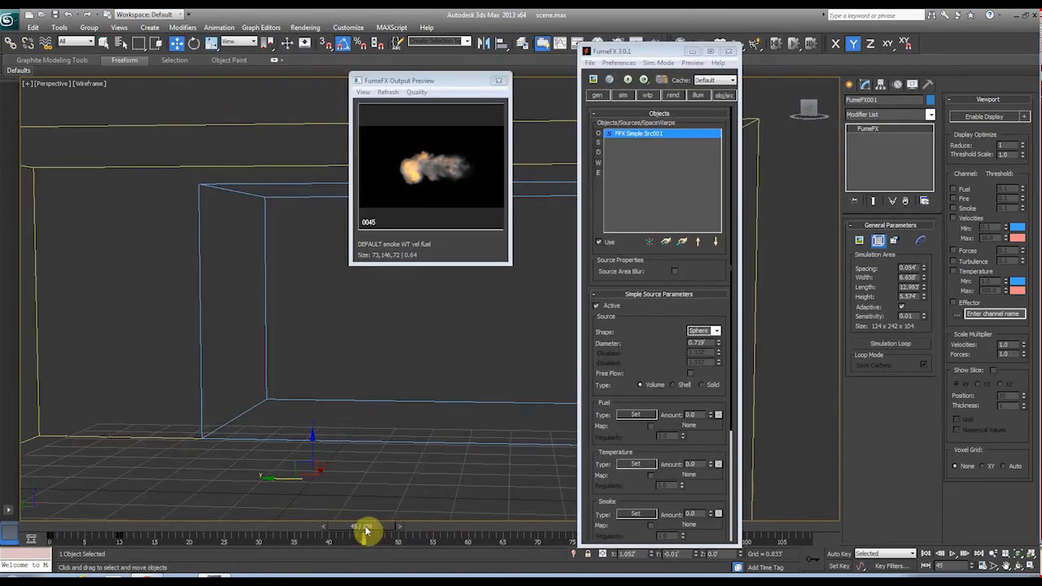
# Scrub the output preview from frame 45 to 54 and reduce the simulation grid spacing to 0.045'.
pyautogui.moveTo(365, 531); pyautogui.dragTo(431, 480)
pyautogui.press('w')
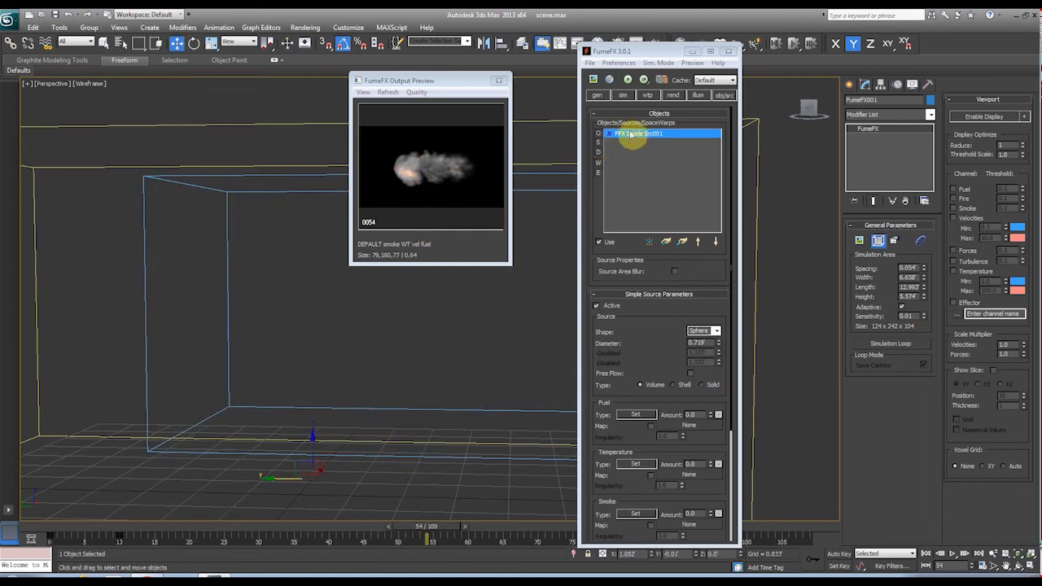
pyautogui.click(598, 97)
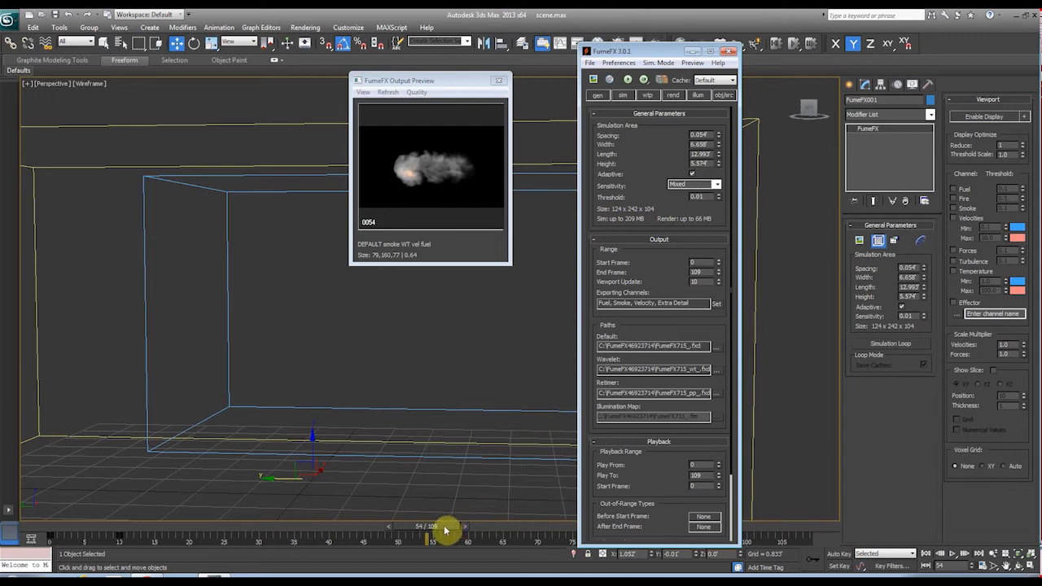
pyautogui.moveTo(429, 530); pyautogui.dragTo(442, 481)
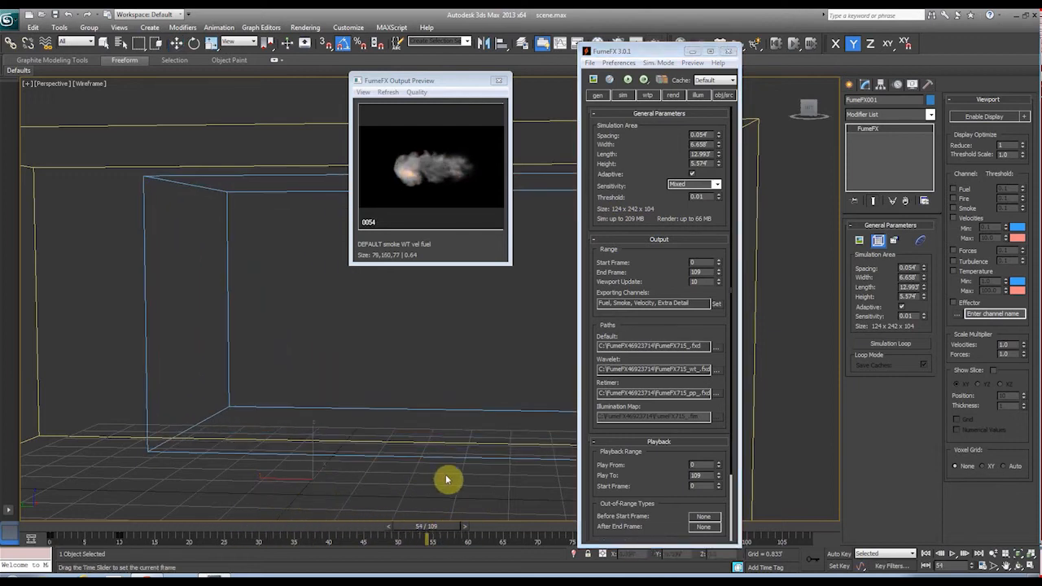
pyautogui.click(720, 138)
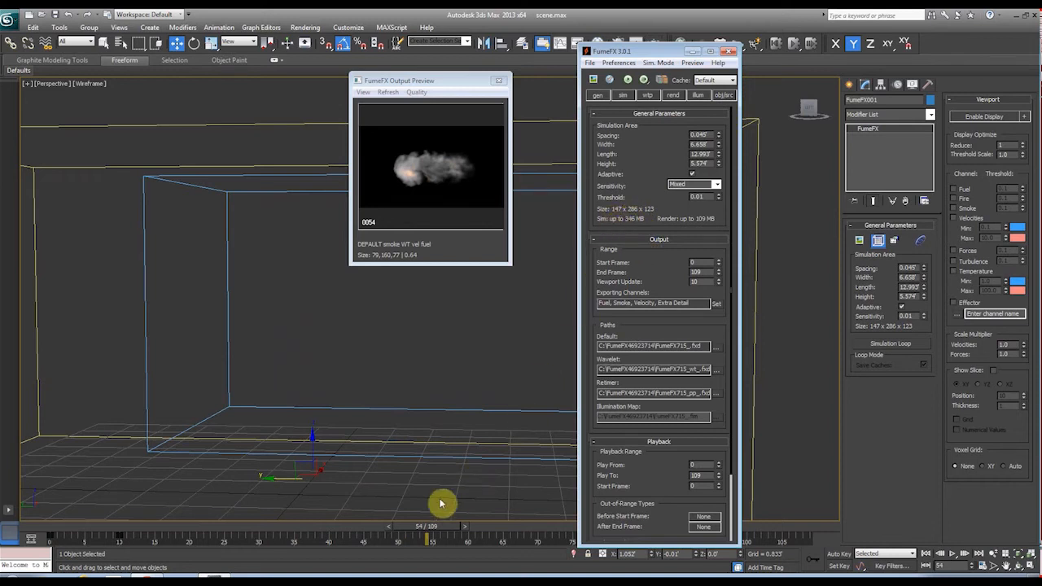
# Check the output preview at frame 33 and start the default simulation with the finer spacing.
pyautogui.moveTo(438, 529); pyautogui.dragTo(41, 487)
pyautogui.press('/')
pyautogui.press('w')
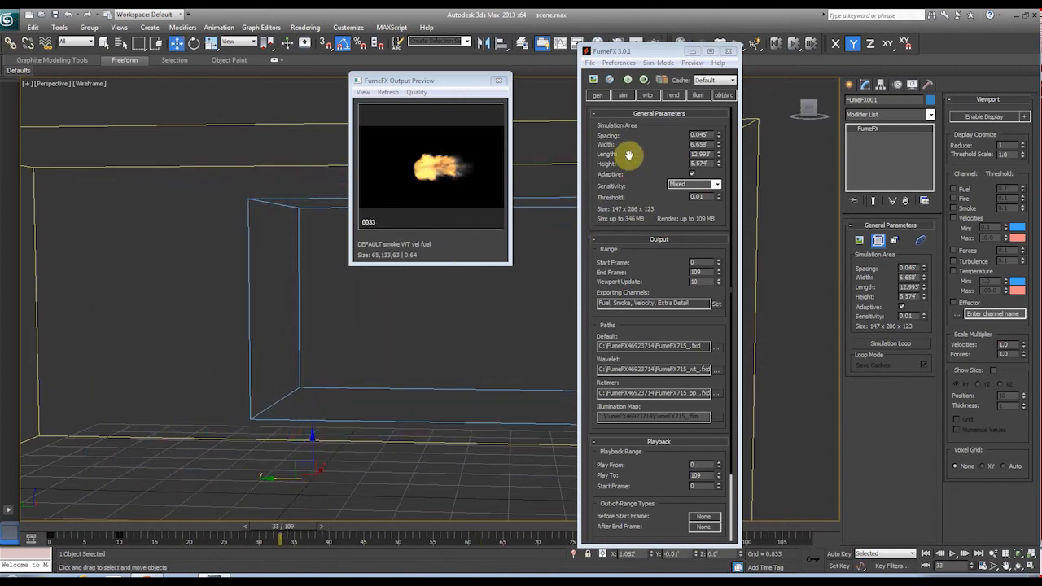
pyautogui.click(628, 80)
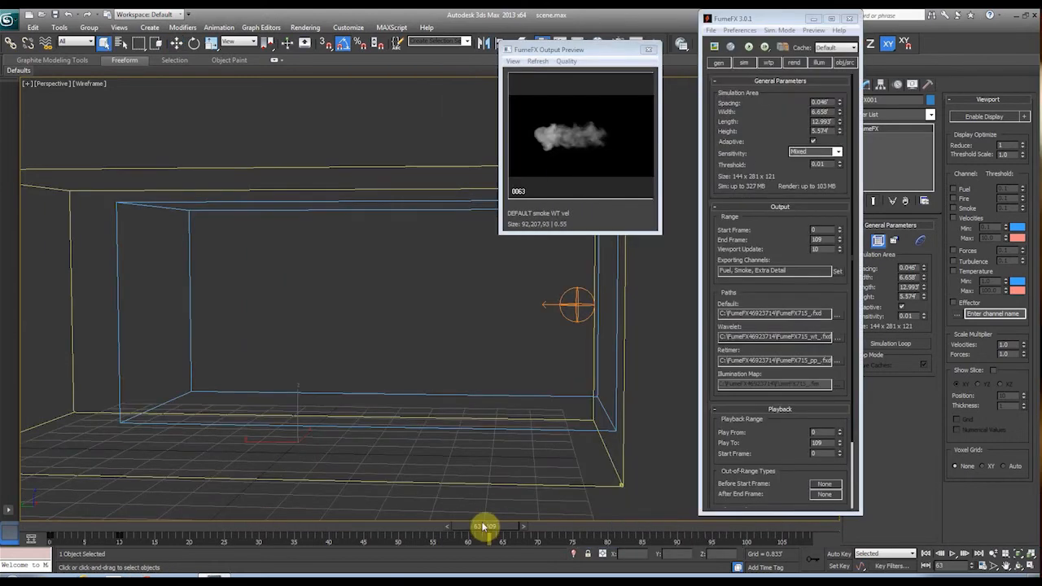
# Set the wavelet turbulence's smoke strength to 1.0 and its grid detail scale to 2.5.
pyautogui.moveTo(486, 531); pyautogui.dragTo(484, 499)
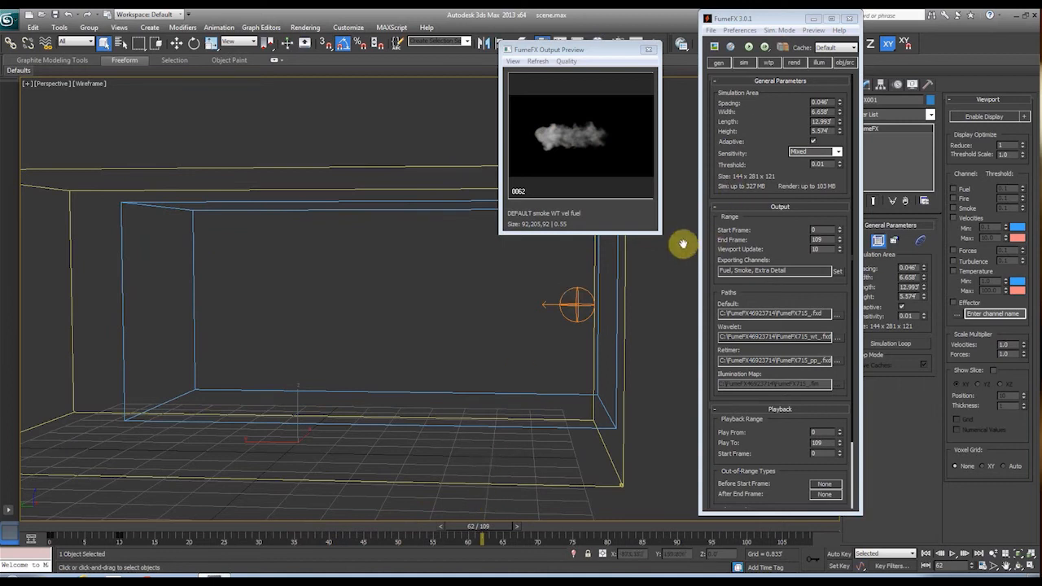
pyautogui.moveTo(742, 18); pyautogui.dragTo(738, 24)
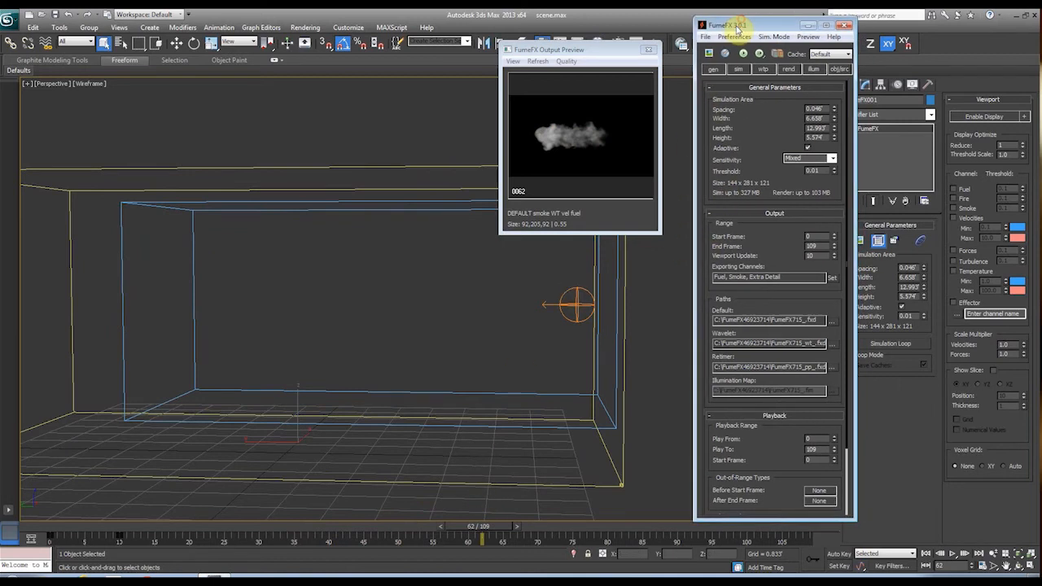
pyautogui.click(763, 71)
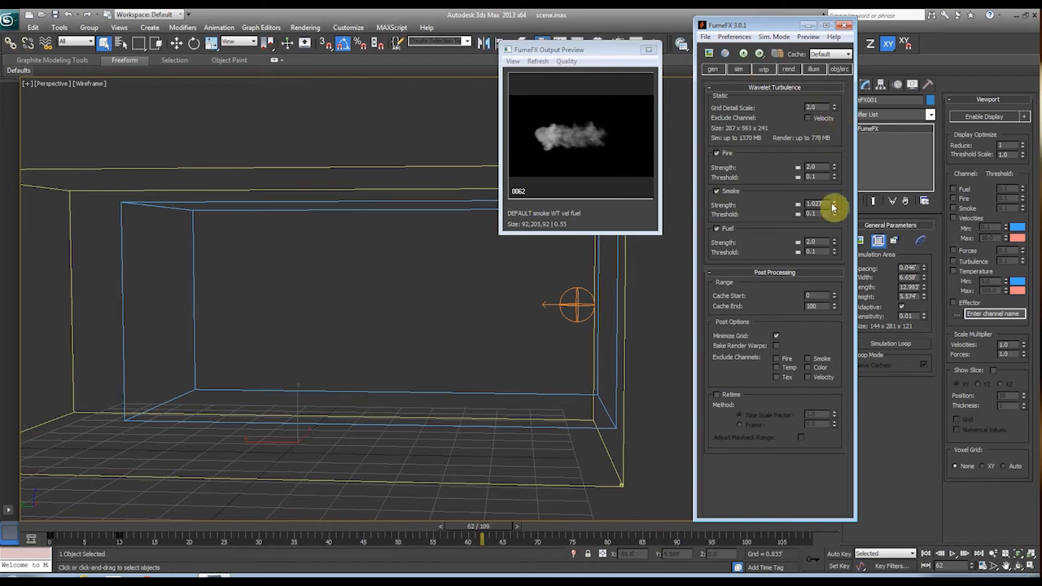
pyautogui.click(824, 208)
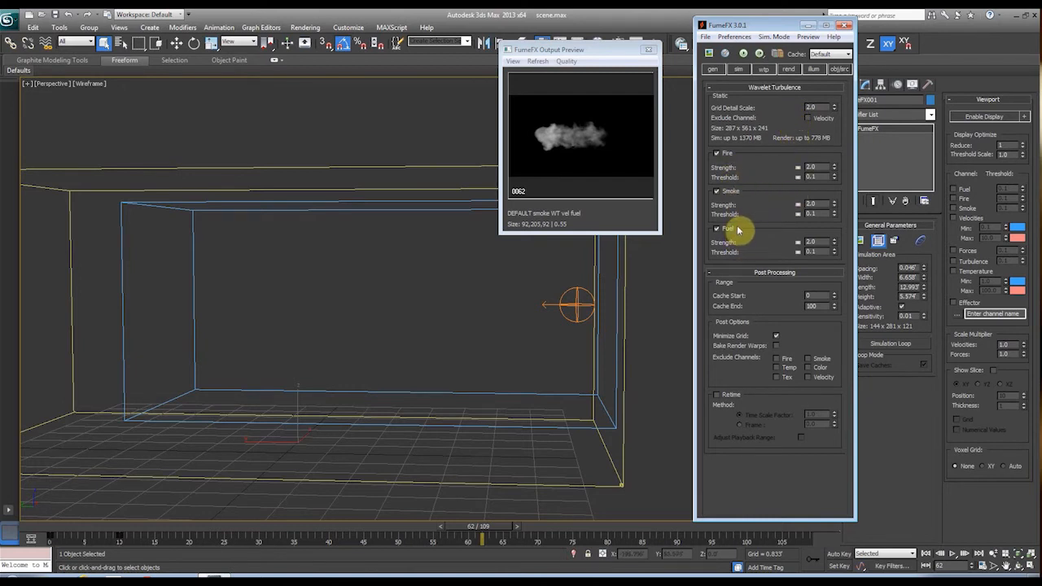
pyautogui.doubleClick(813, 203)
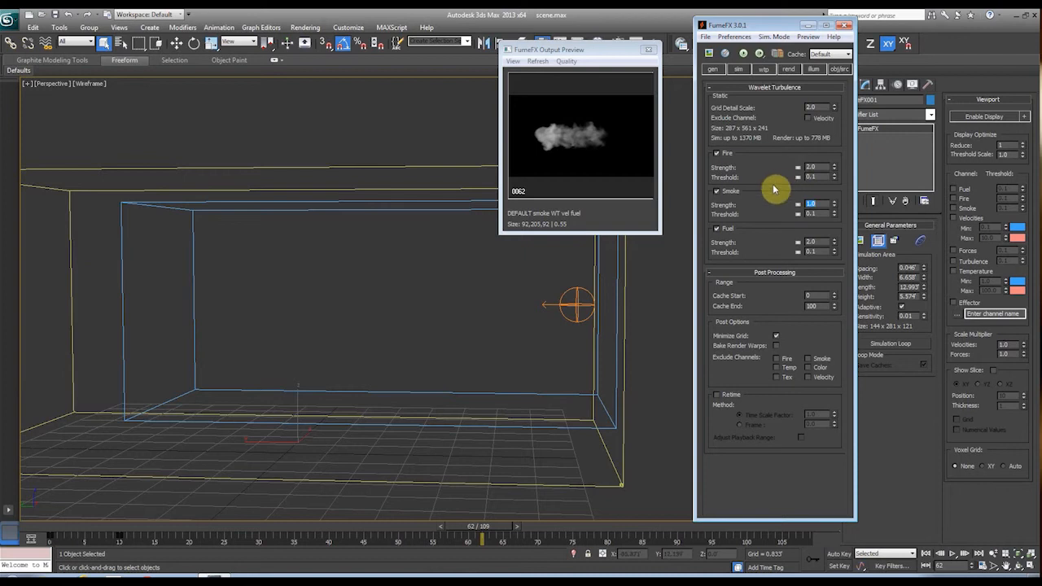
pyautogui.press('Return')
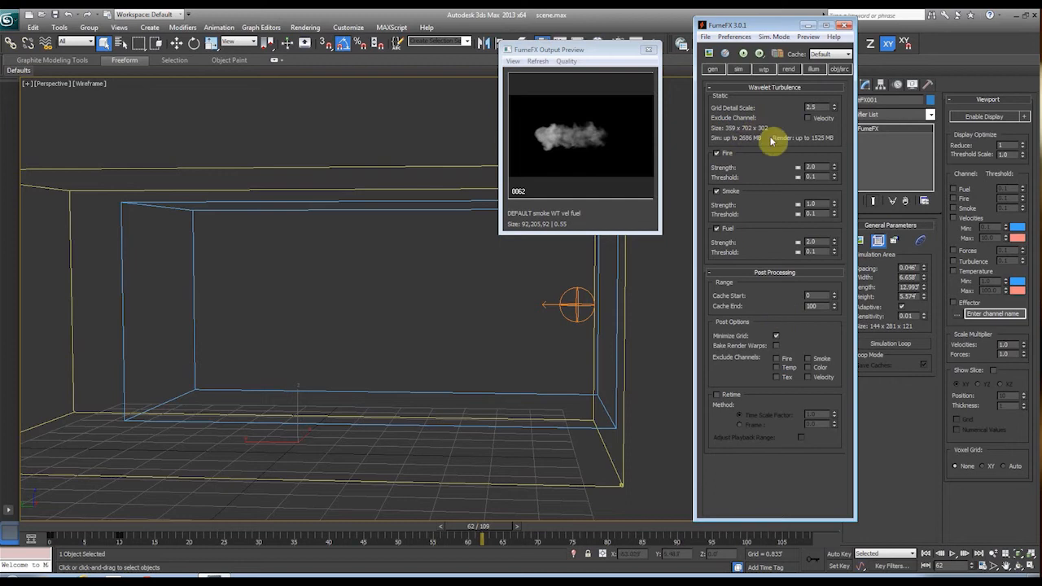
# Switch the simulation mode to Wavelet and start the wavelet simulation.
pyautogui.click(770, 37)
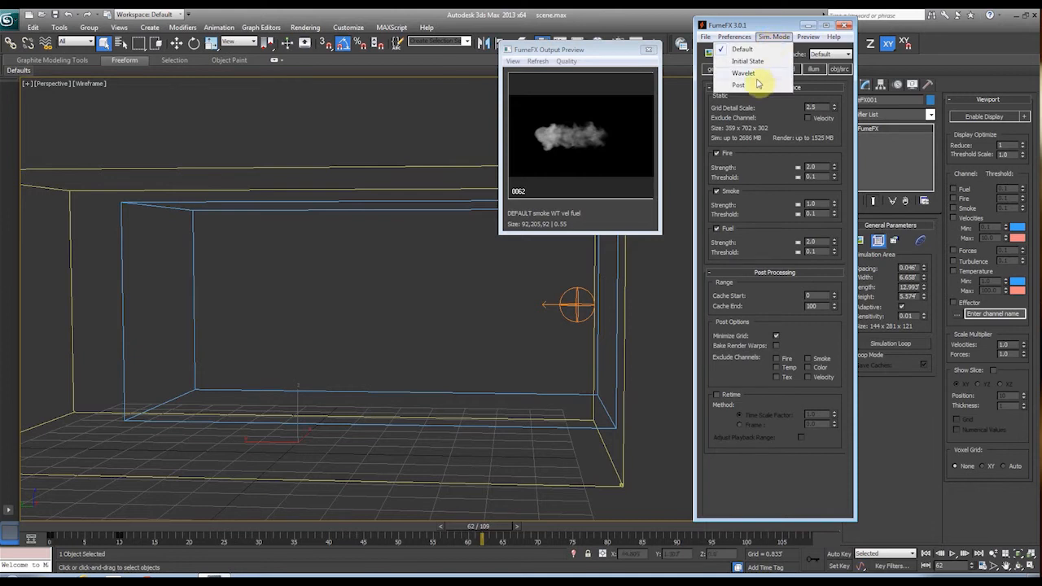
pyautogui.click(744, 73)
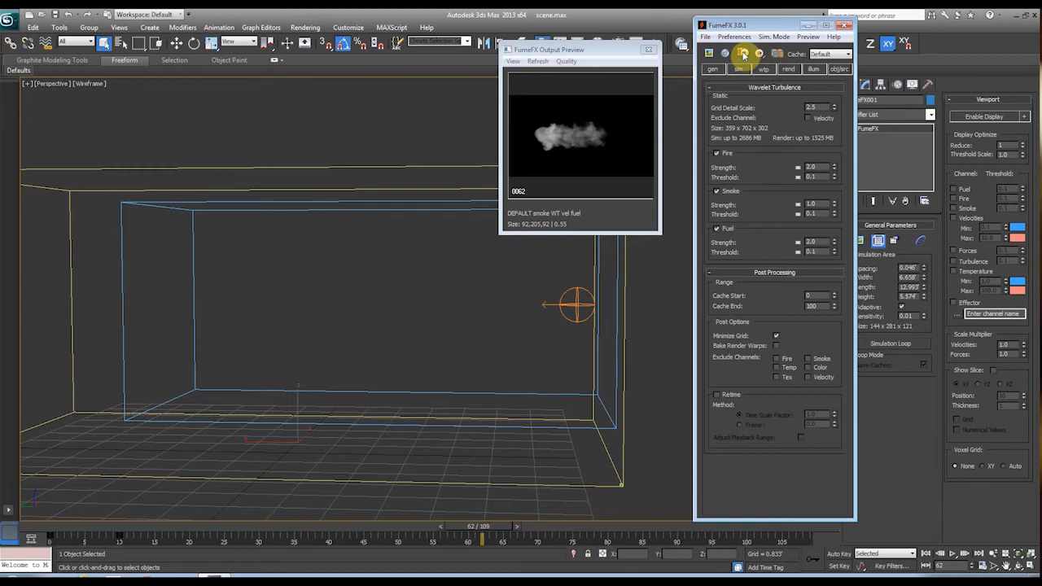
pyautogui.click(744, 54)
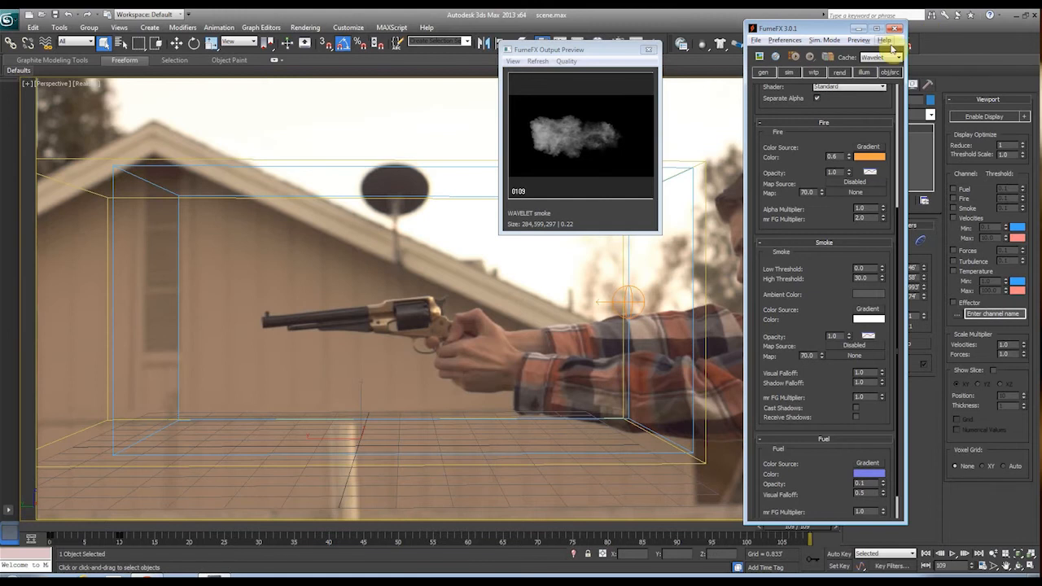
# Compare the Default and Wavelet caches in the output preview at frame 109, ending on the Wavelet cache.
pyautogui.click(885, 56)
pyautogui.click(871, 66)
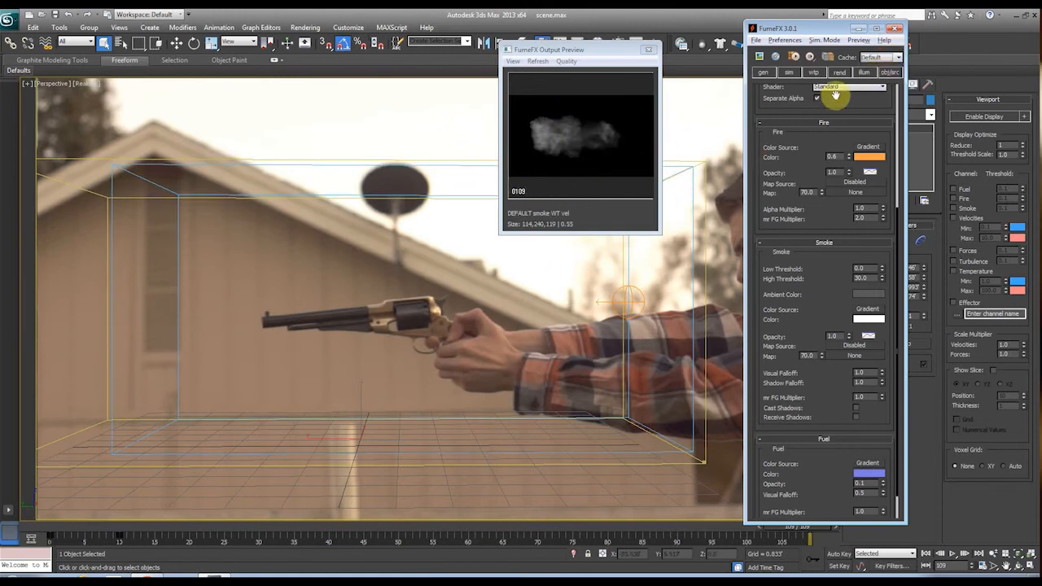
pyautogui.click(878, 58)
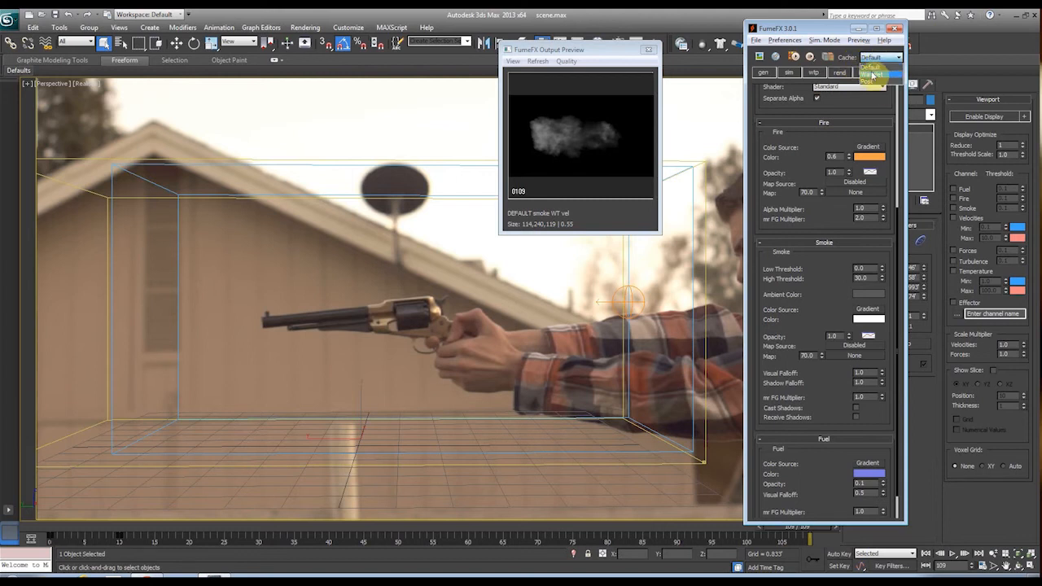
pyautogui.click(873, 74)
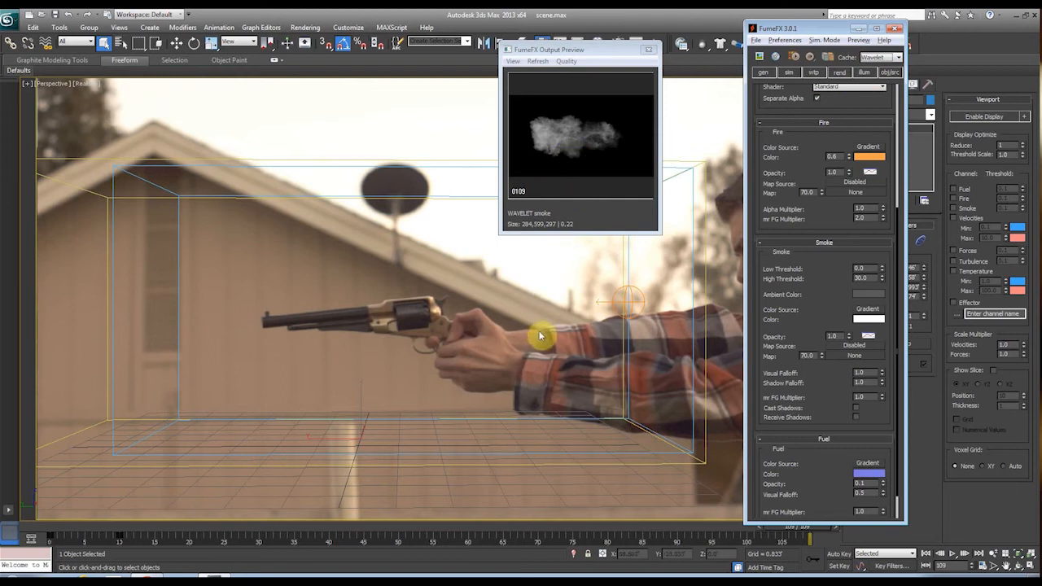
pyautogui.moveTo(556, 54); pyautogui.dragTo(582, 45)
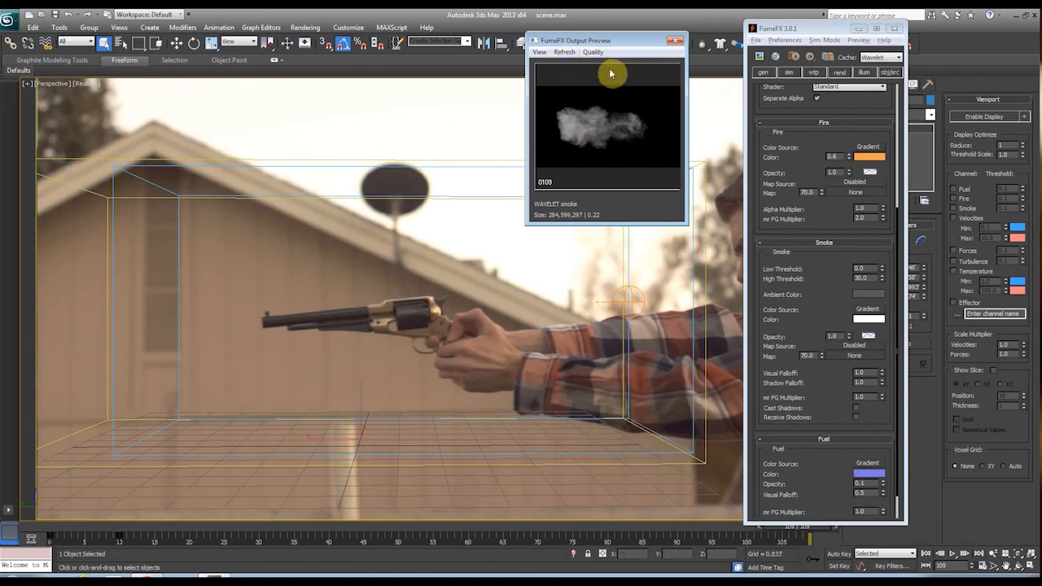
pyautogui.click(599, 52)
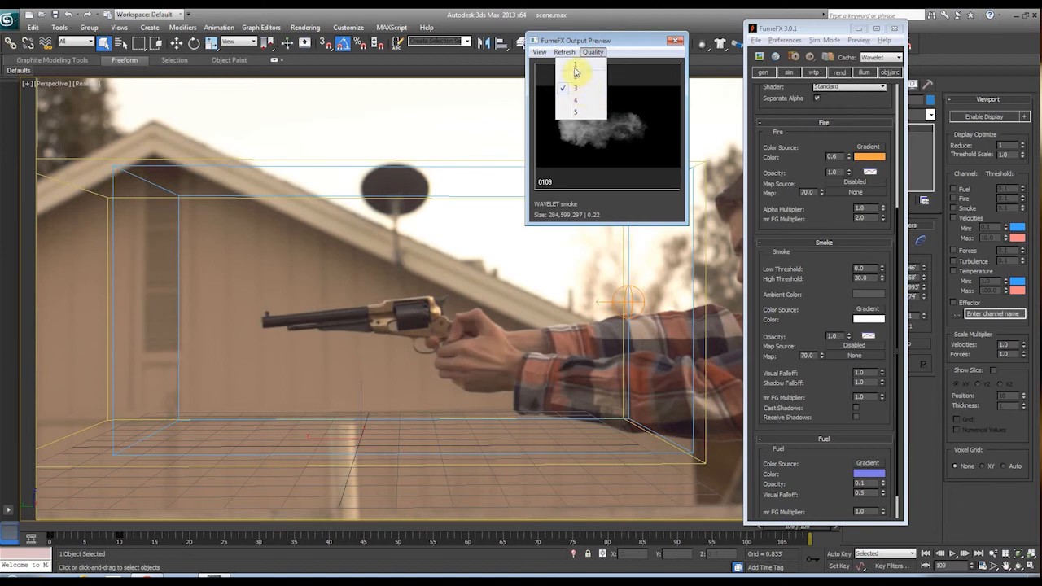
pyautogui.click(611, 46)
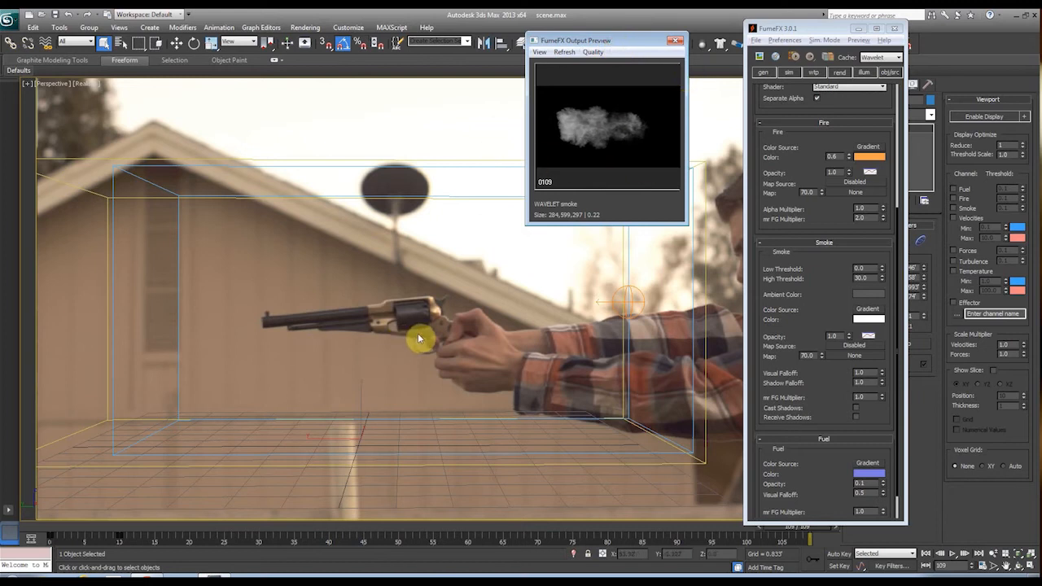
pyautogui.click(458, 333)
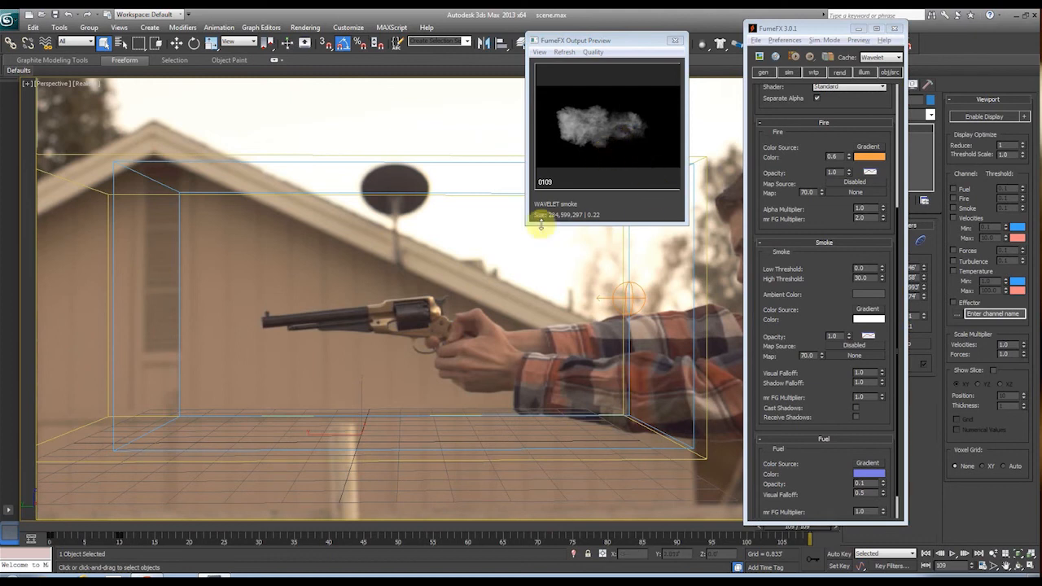
# Bring up the rendering parameters down to the smoke settings and rearrange the FumeFX and output preview windows over the scene.
pyautogui.moveTo(570, 40); pyautogui.dragTo(503, 25)
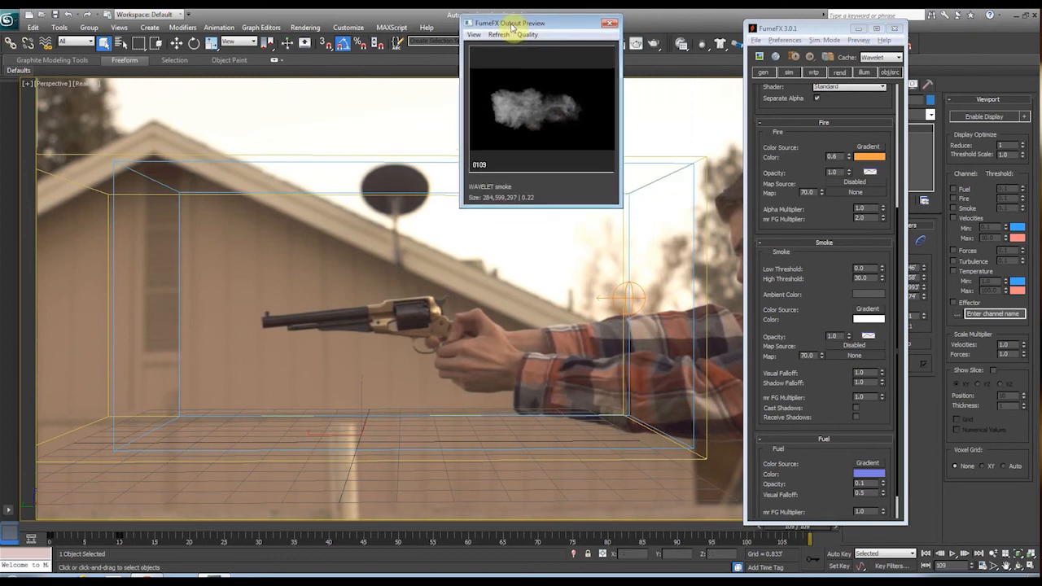
pyautogui.click(837, 73)
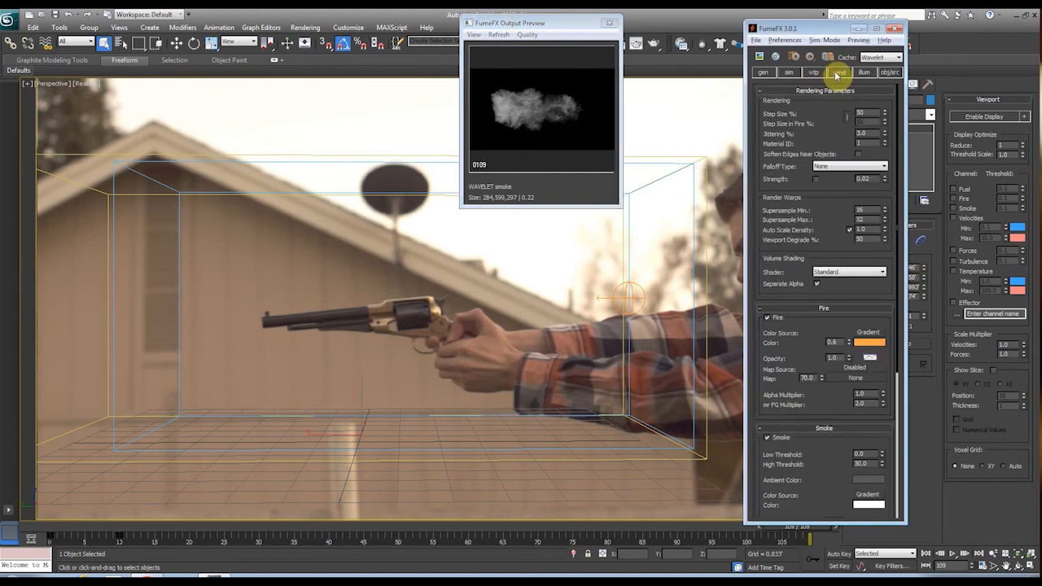
pyautogui.moveTo(830, 226); pyautogui.dragTo(819, 109)
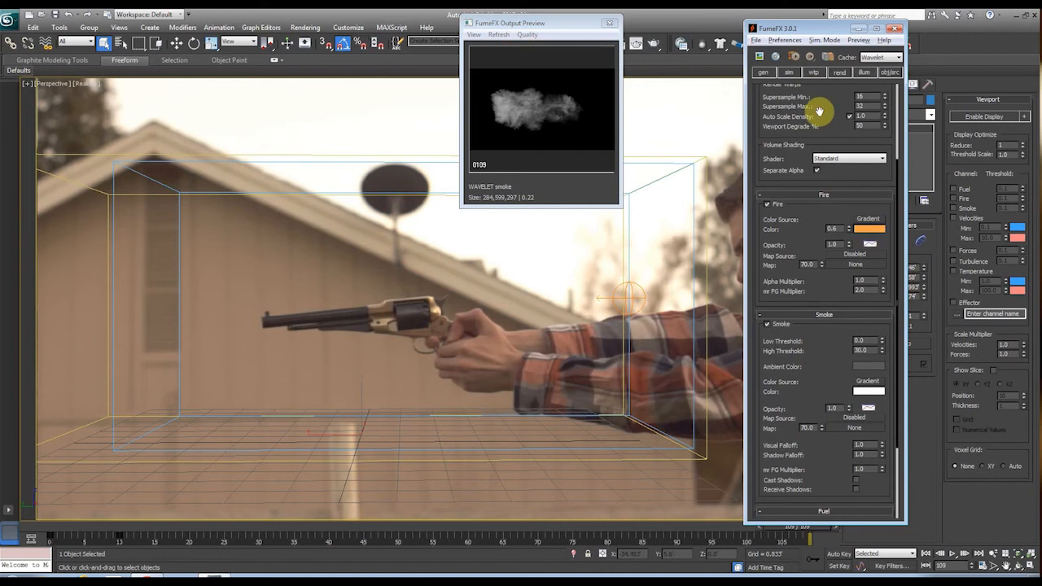
pyautogui.moveTo(806, 225); pyautogui.dragTo(807, 160)
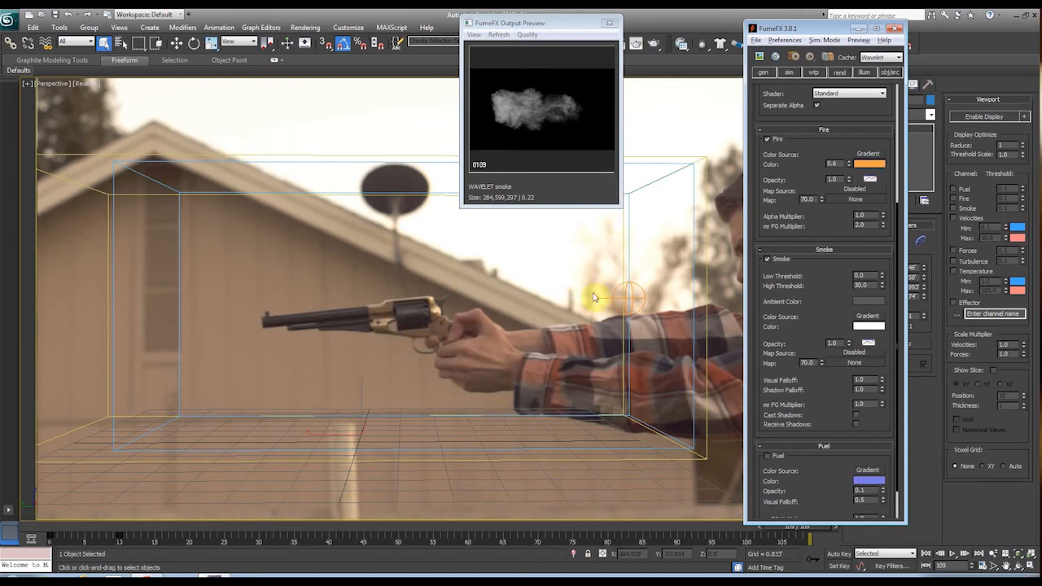
pyautogui.moveTo(783, 29); pyautogui.dragTo(912, 29)
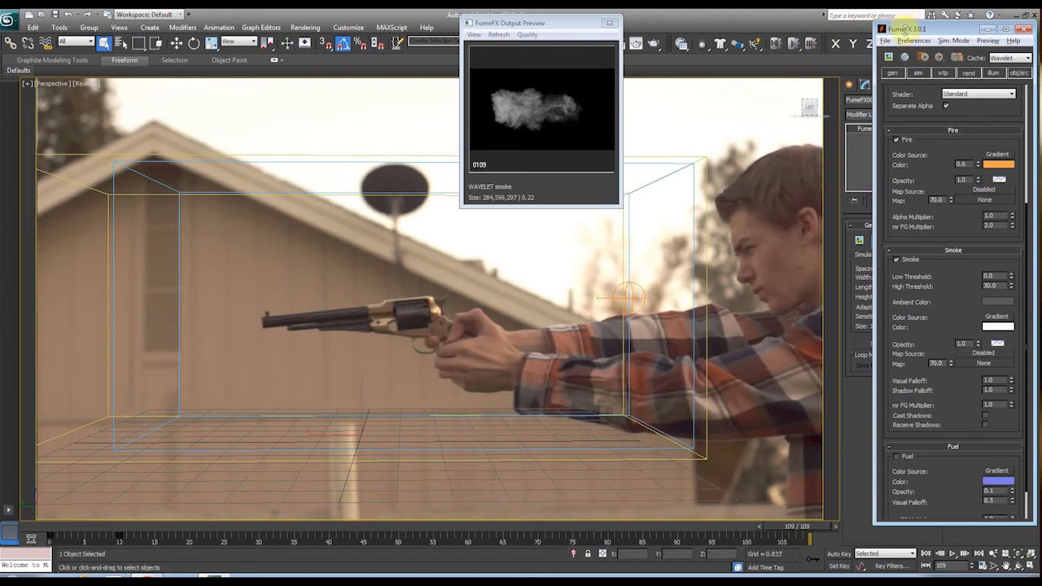
pyautogui.moveTo(907, 35); pyautogui.dragTo(755, 47)
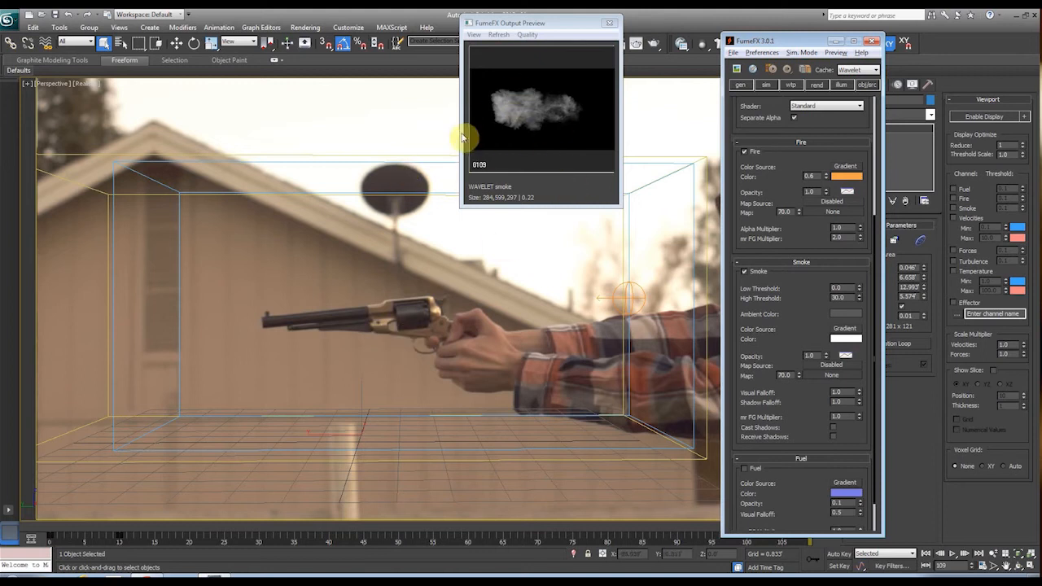
pyautogui.moveTo(522, 26); pyautogui.dragTo(563, 65)
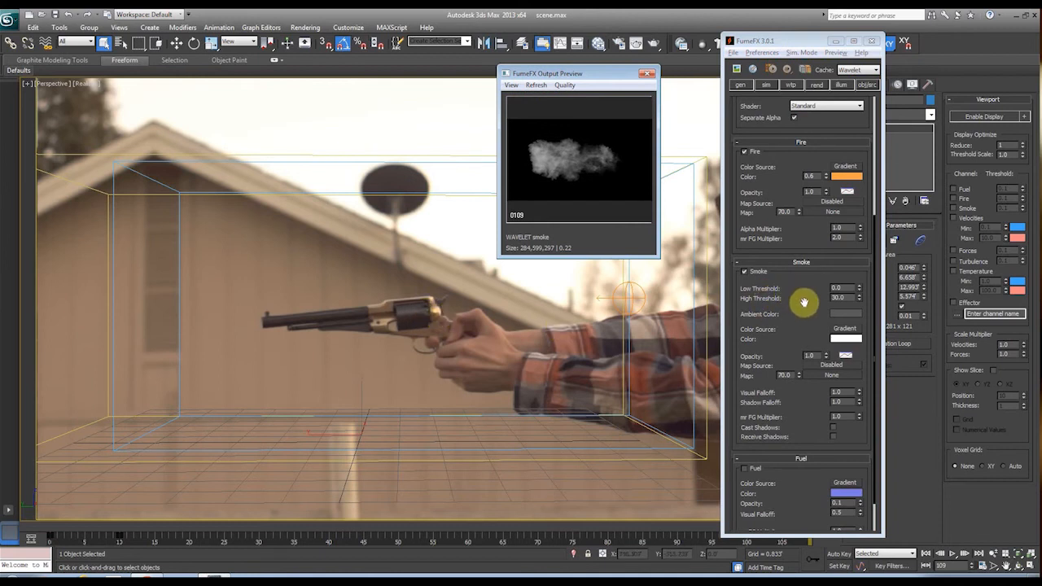
# Switch the smoke colour to keyless mode and set it to a light blue with red 190, green 216 and blue 255.
pyautogui.moveTo(803, 303); pyautogui.dragTo(796, 239)
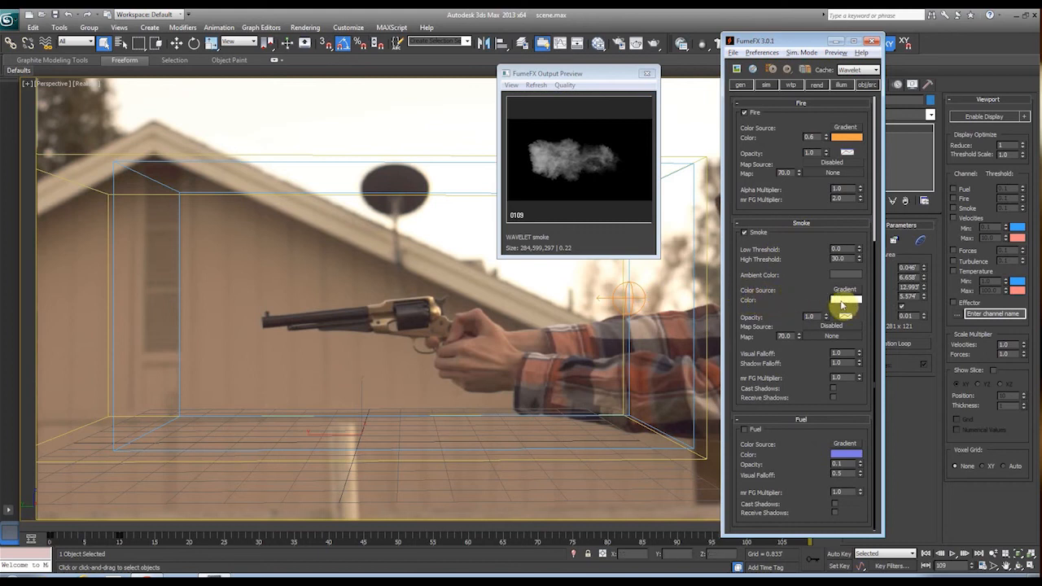
pyautogui.rightClick(842, 303)
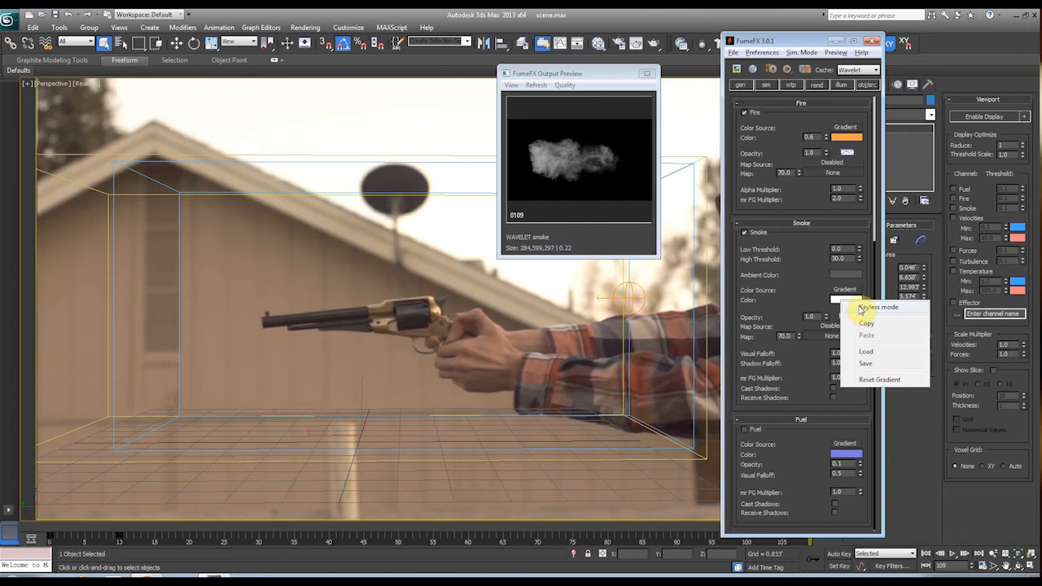
pyautogui.click(862, 309)
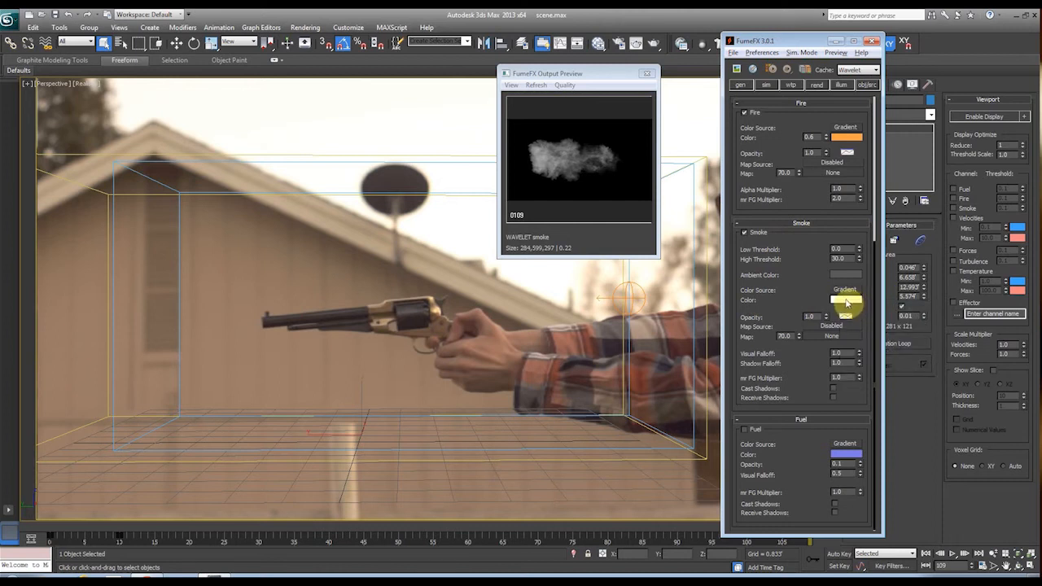
pyautogui.click(845, 305)
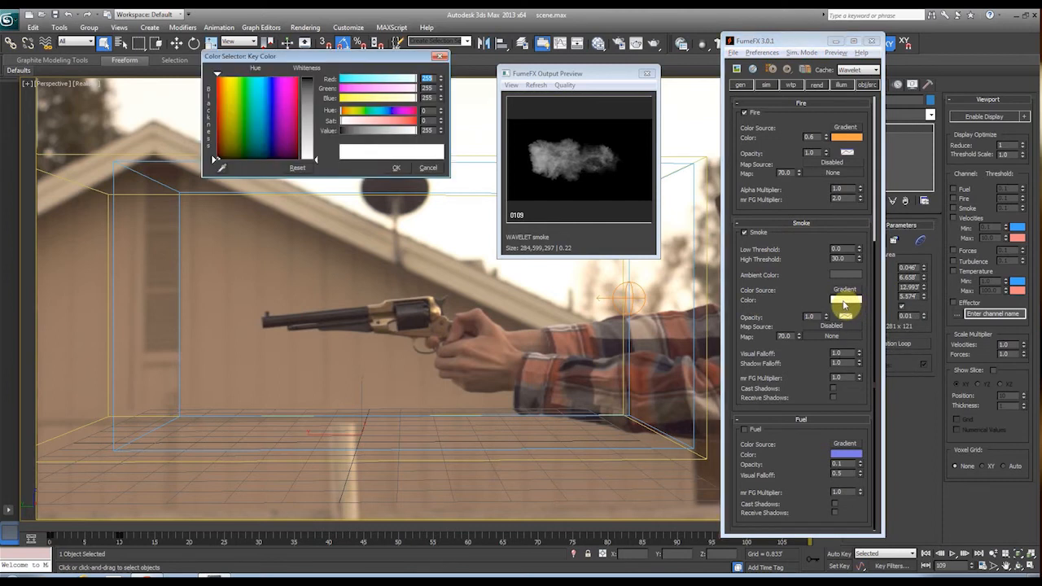
pyautogui.moveTo(333, 57); pyautogui.dragTo(399, 75)
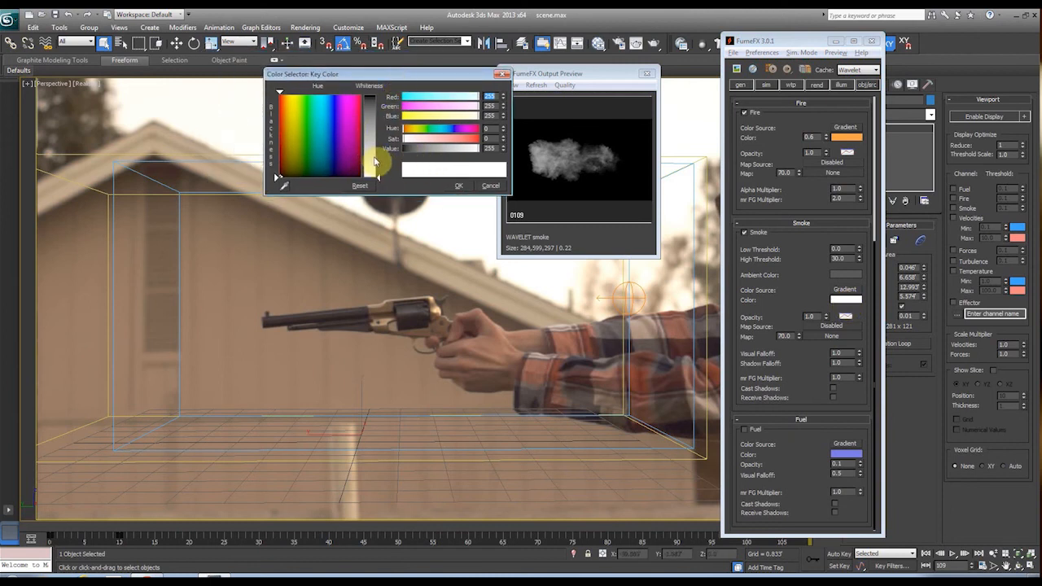
pyautogui.moveTo(375, 175); pyautogui.dragTo(375, 170)
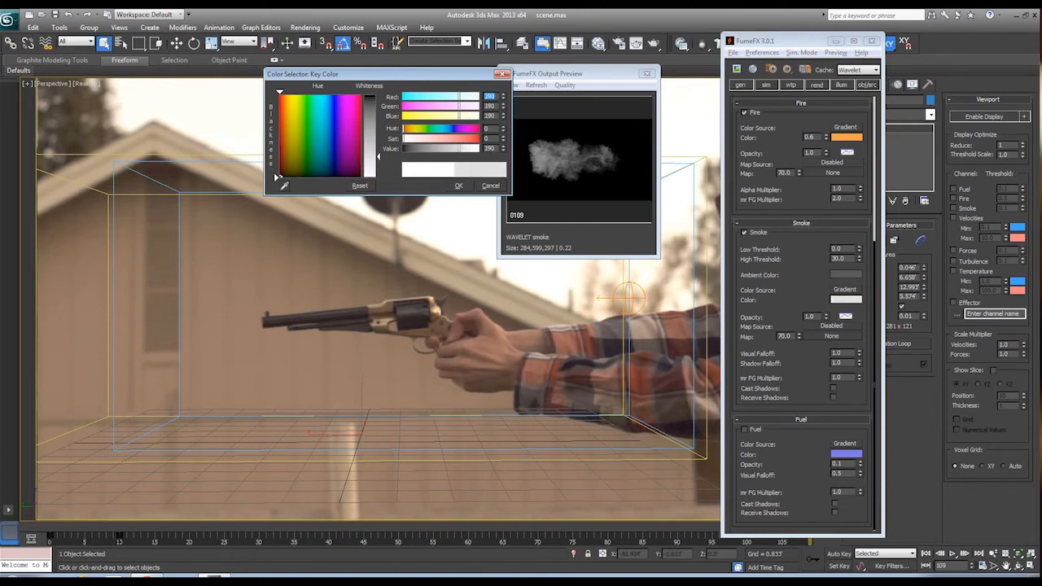
pyautogui.click(331, 95)
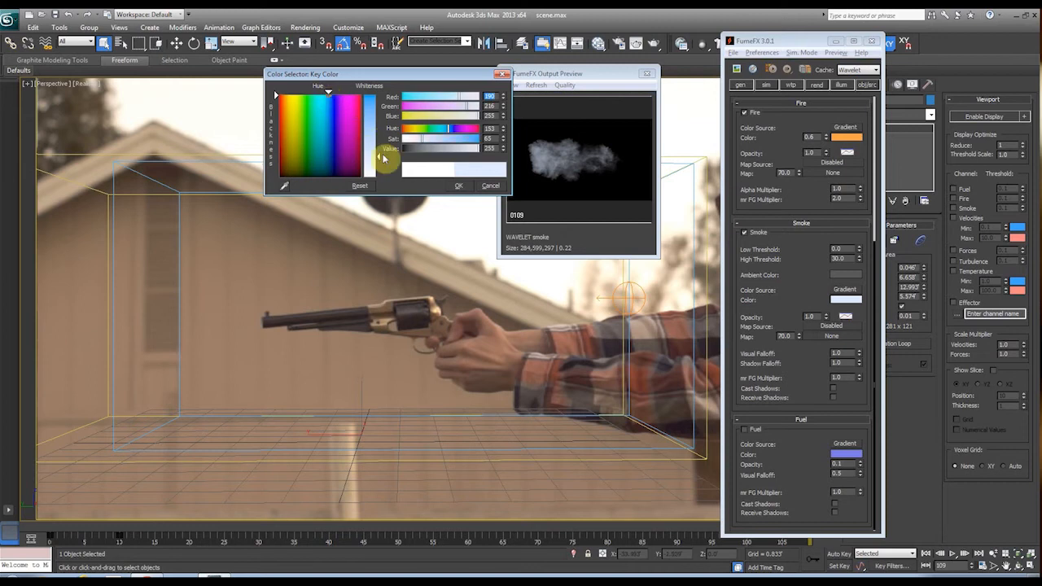
pyautogui.click(459, 186)
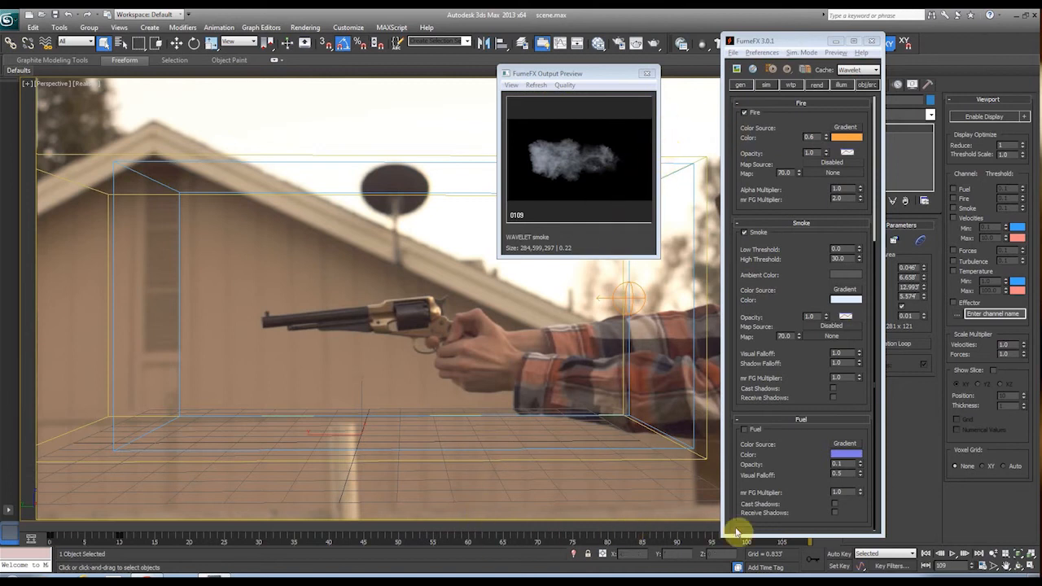
# Go to frame 50, switch the fire colour to key mode and open its gradient beside the output preview.
pyautogui.moveTo(804, 43); pyautogui.dragTo(859, 21)
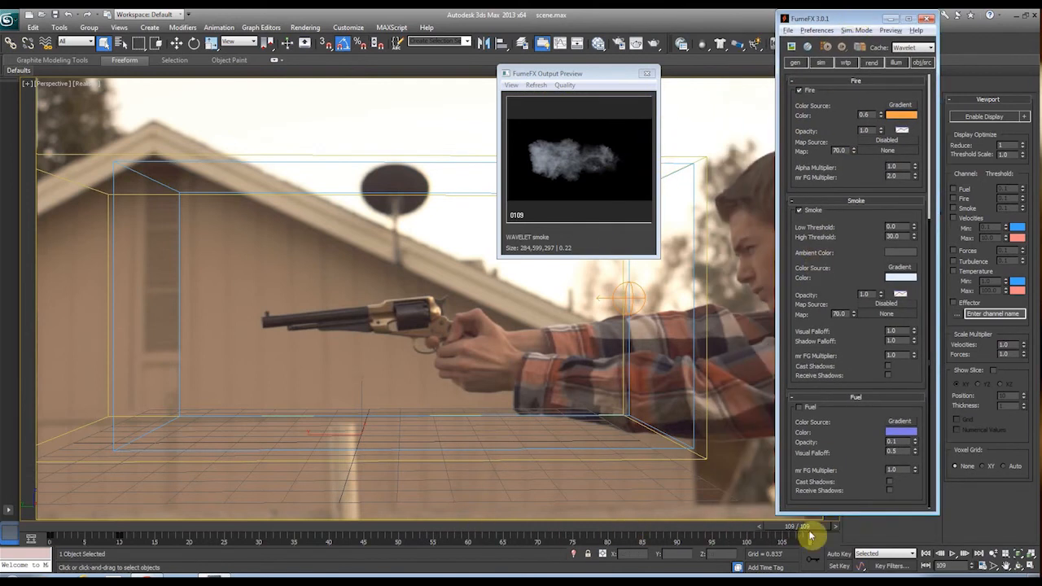
pyautogui.moveTo(750, 530); pyautogui.dragTo(407, 513)
pyautogui.press('q')
pyautogui.keyDown('alt'); pyautogui.moveTo(500, 348); pyautogui.dragTo(473, 345, button='middle'); pyautogui.keyUp('alt')
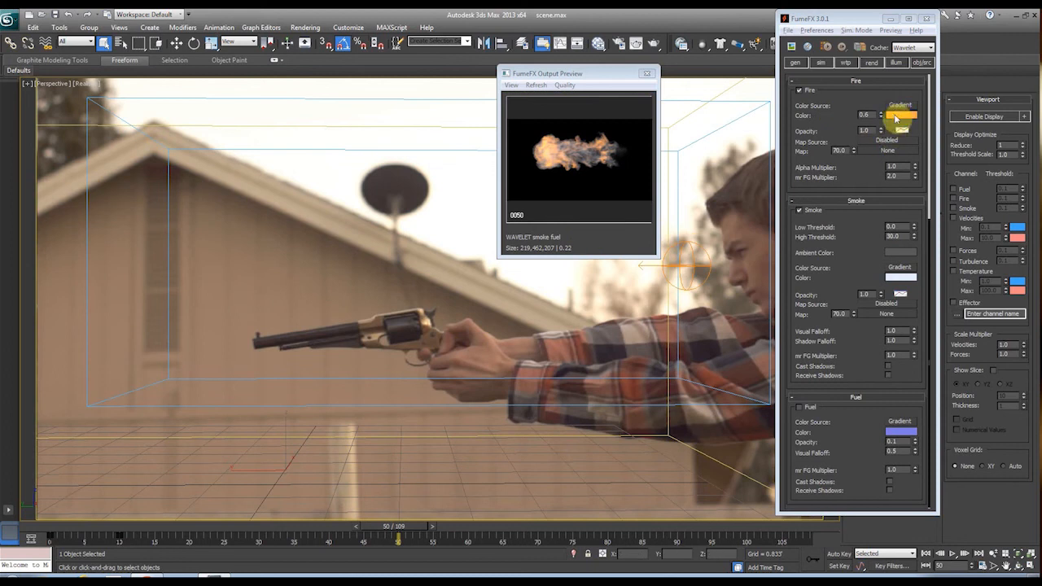
pyautogui.rightClick(896, 119)
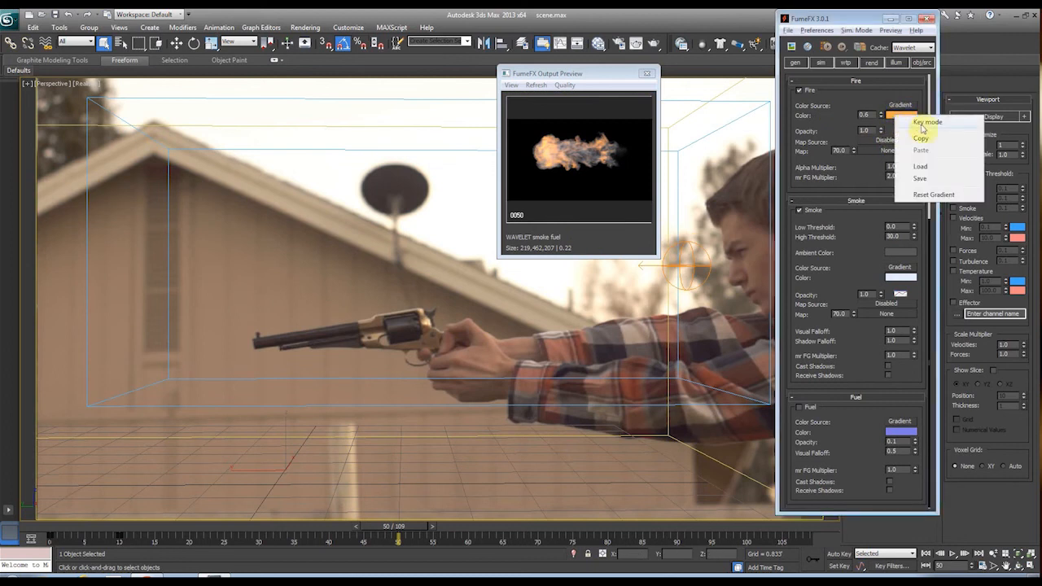
pyautogui.click(921, 123)
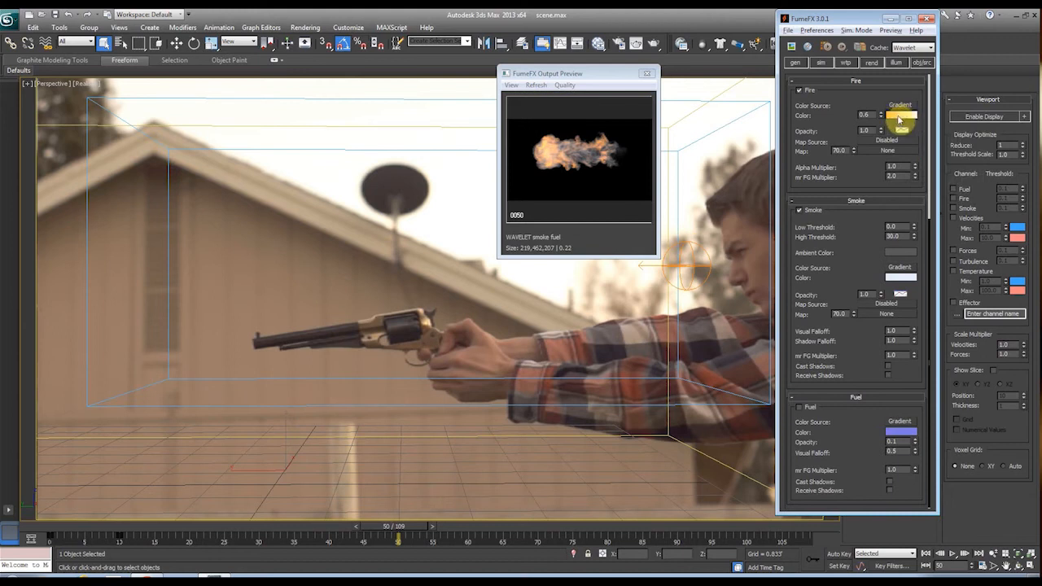
pyautogui.click(898, 120)
pyautogui.moveTo(482, 264); pyautogui.dragTo(717, 246)
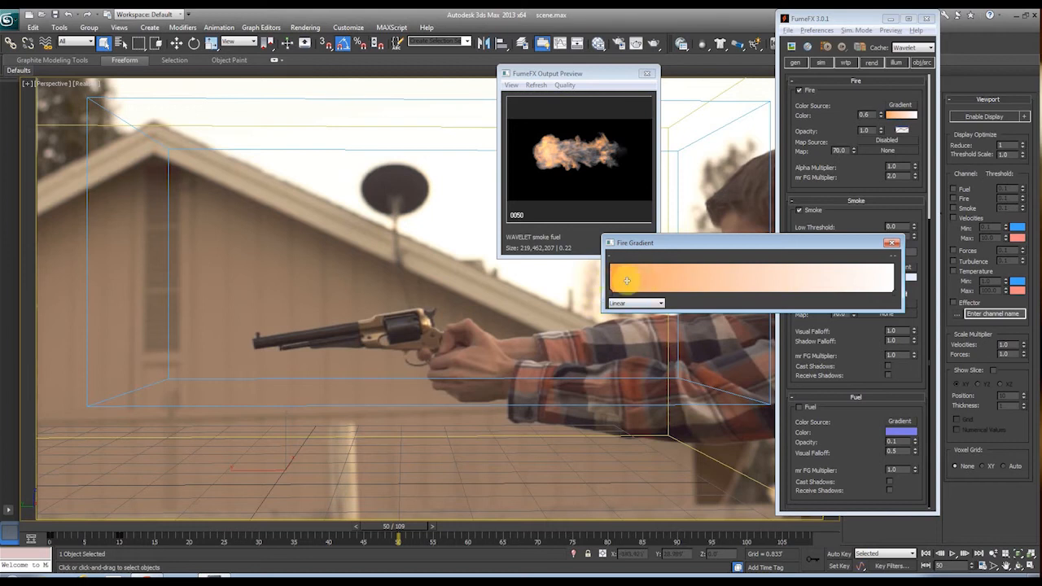
# Preview frames 7 and 45, add a fire gradient key at about position 28 and colour it orange with red 248, green 50, blue 0.
pyautogui.moveTo(396, 529); pyautogui.dragTo(101, 526)
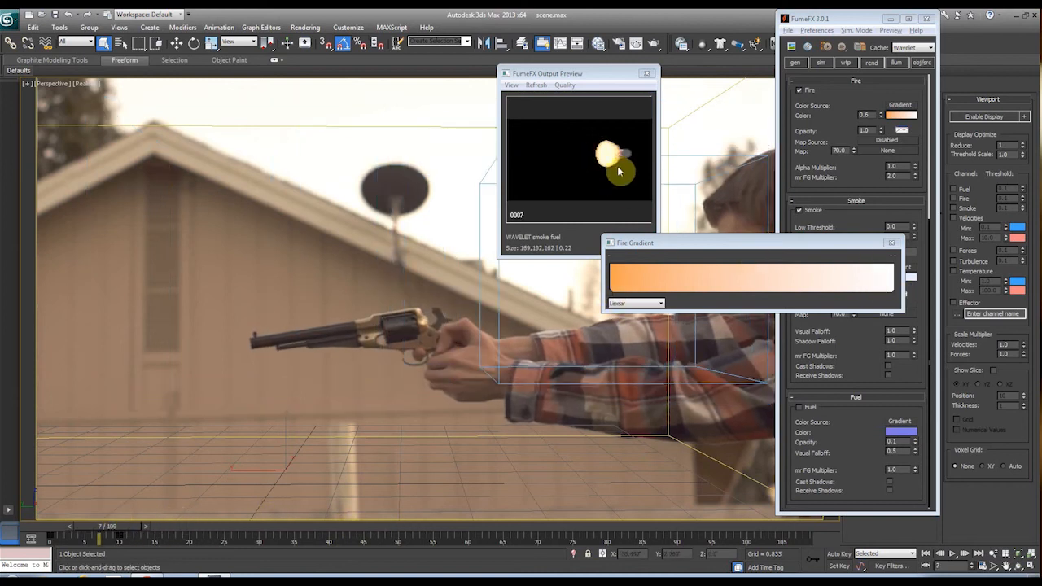
pyautogui.moveTo(111, 528); pyautogui.dragTo(368, 497)
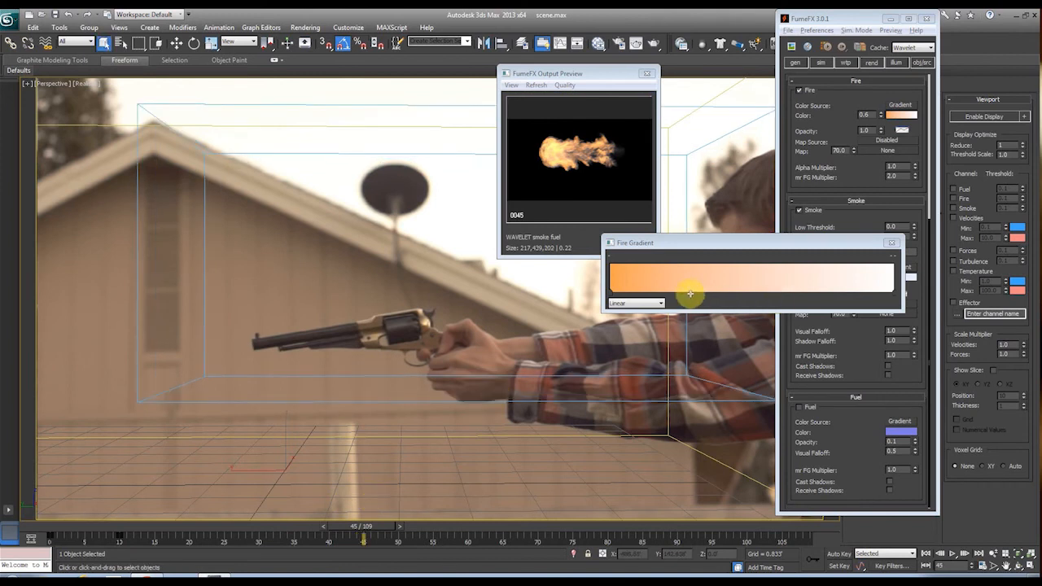
pyautogui.click(689, 293)
pyautogui.click(690, 293)
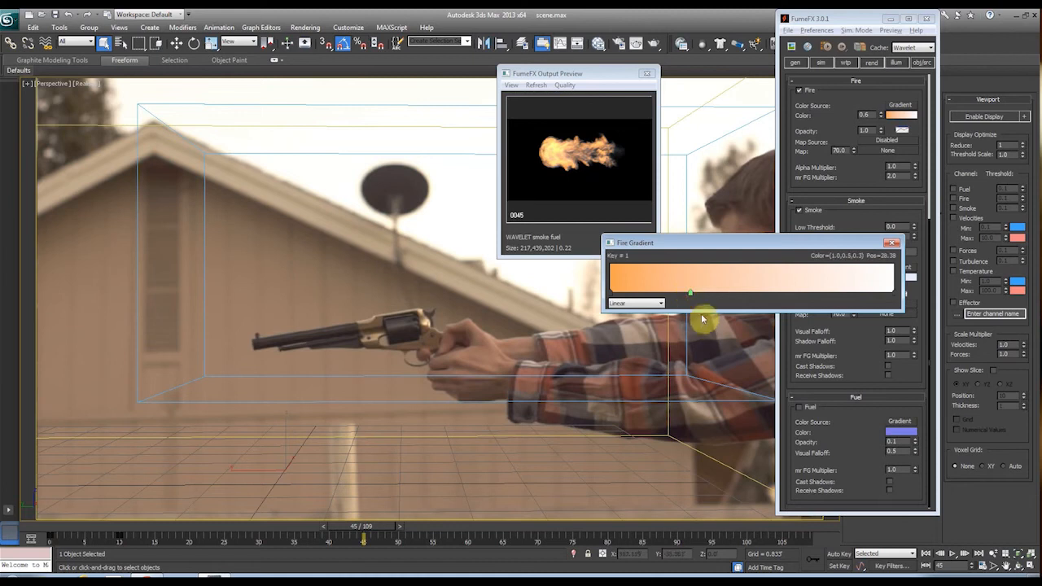
pyautogui.doubleClick(692, 292)
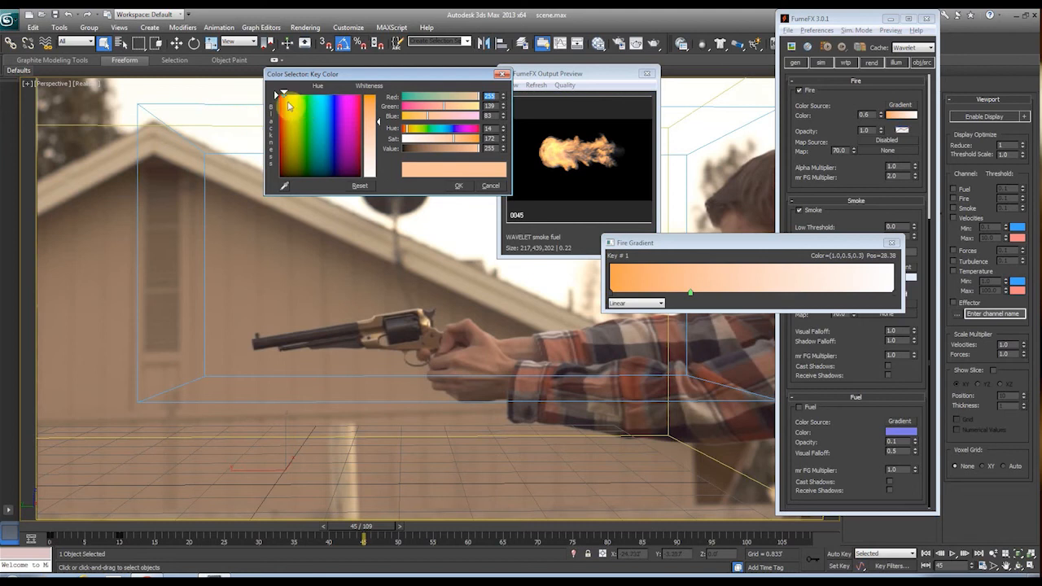
pyautogui.moveTo(378, 121); pyautogui.dragTo(378, 95)
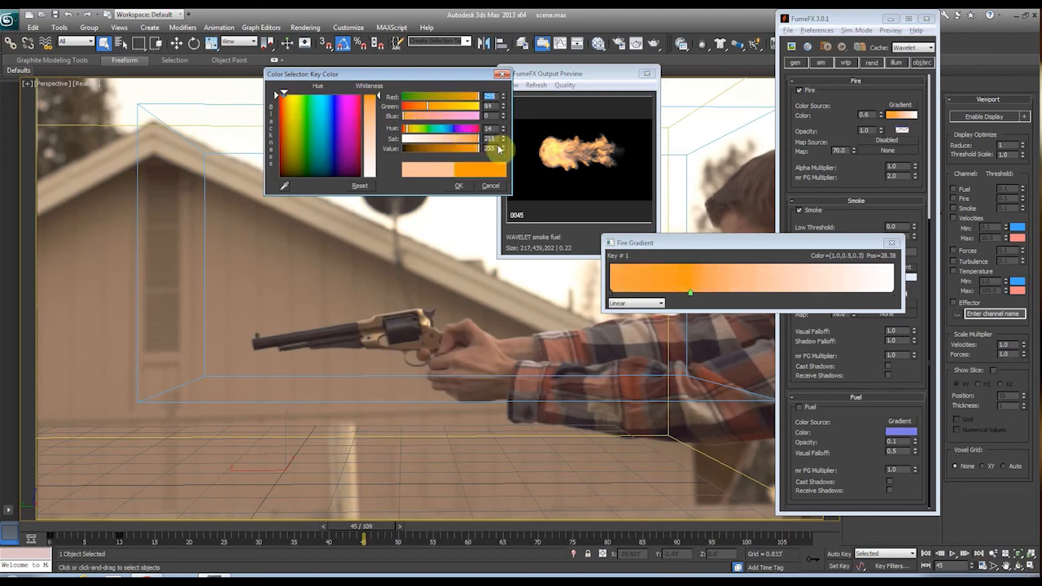
pyautogui.moveTo(281, 100); pyautogui.dragTo(284, 103)
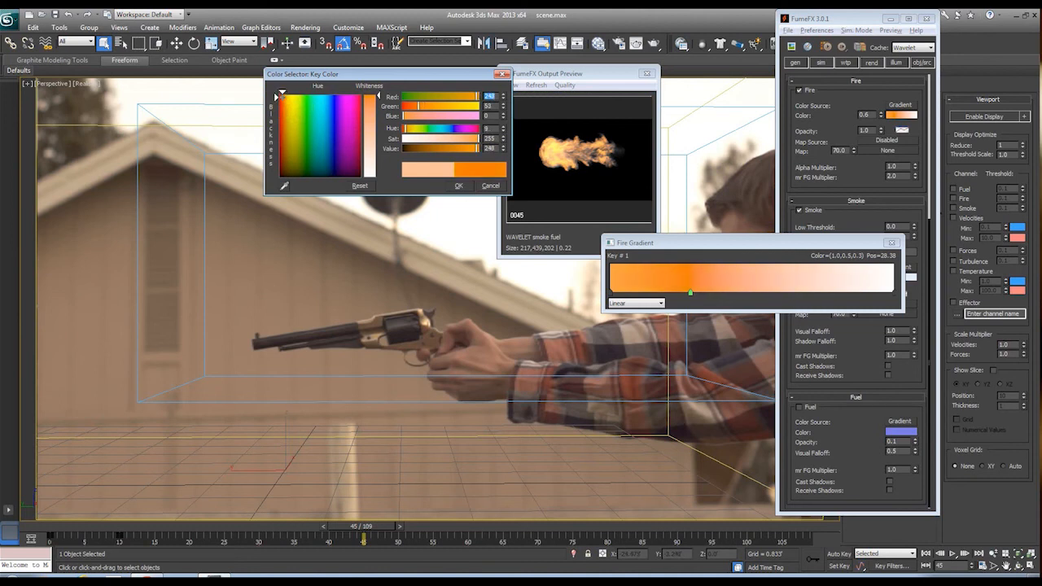
pyautogui.click(458, 186)
# Move the orange fire gradient key to about position 4 and set its green value to 28.
pyautogui.moveTo(692, 293); pyautogui.dragTo(621, 291)
pyautogui.doubleClick(621, 291)
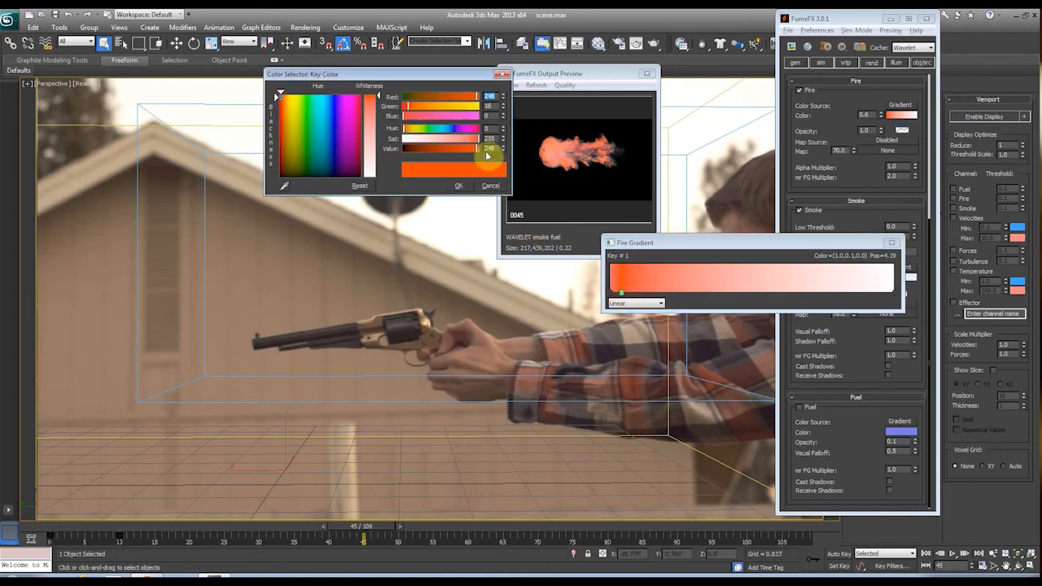
pyautogui.moveTo(416, 108); pyautogui.dragTo(412, 111)
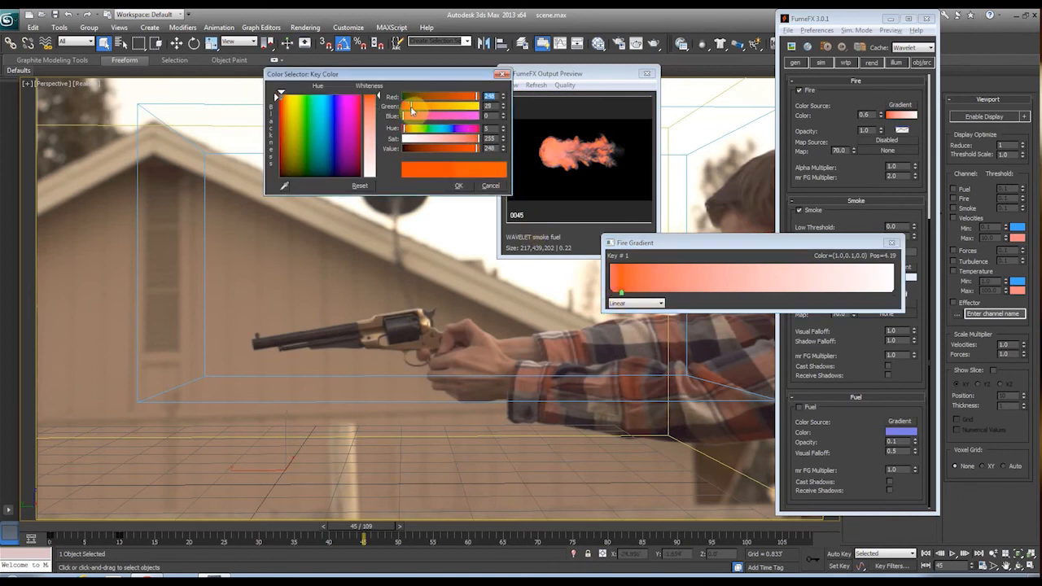
# Add another fire gradient key at about position 9 and shift its colour to a lighter, yellower orange.
pyautogui.click(636, 293)
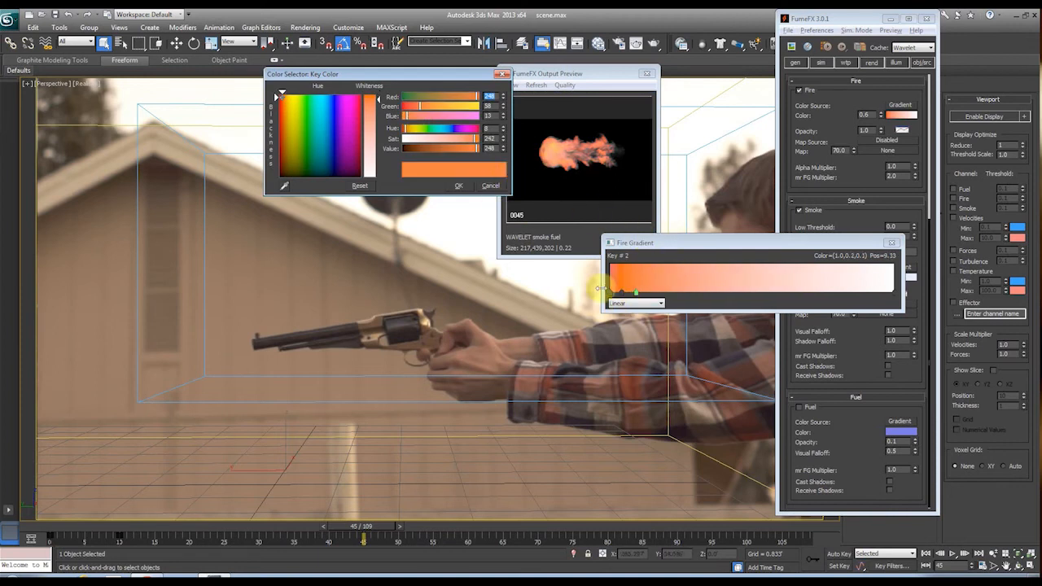
pyautogui.moveTo(377, 114)
pyautogui.mouseDown()
pyautogui.moveTo(378, 132)
pyautogui.moveTo(377, 106)
pyautogui.mouseUp()
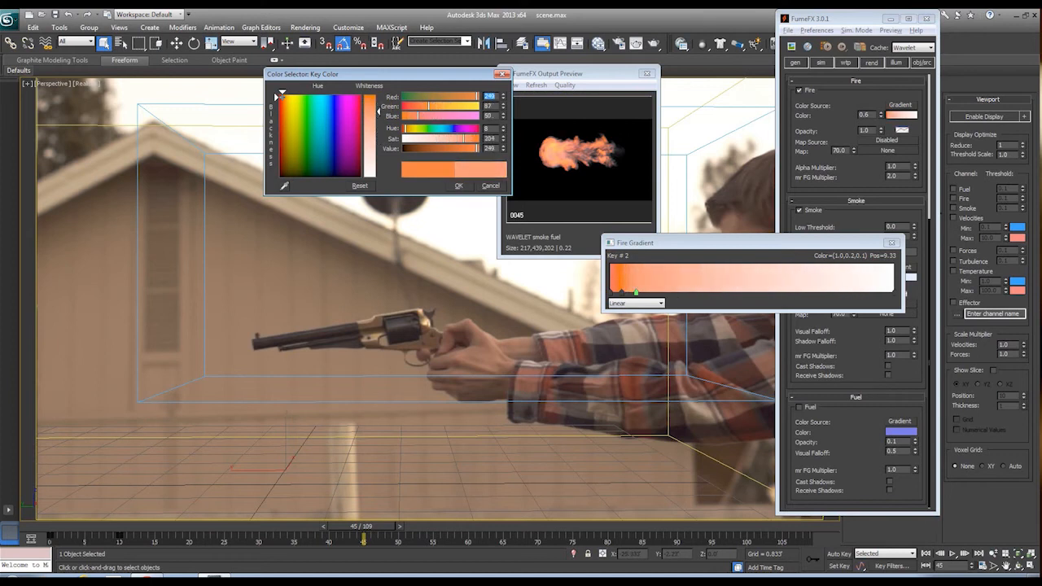
pyautogui.click(288, 99)
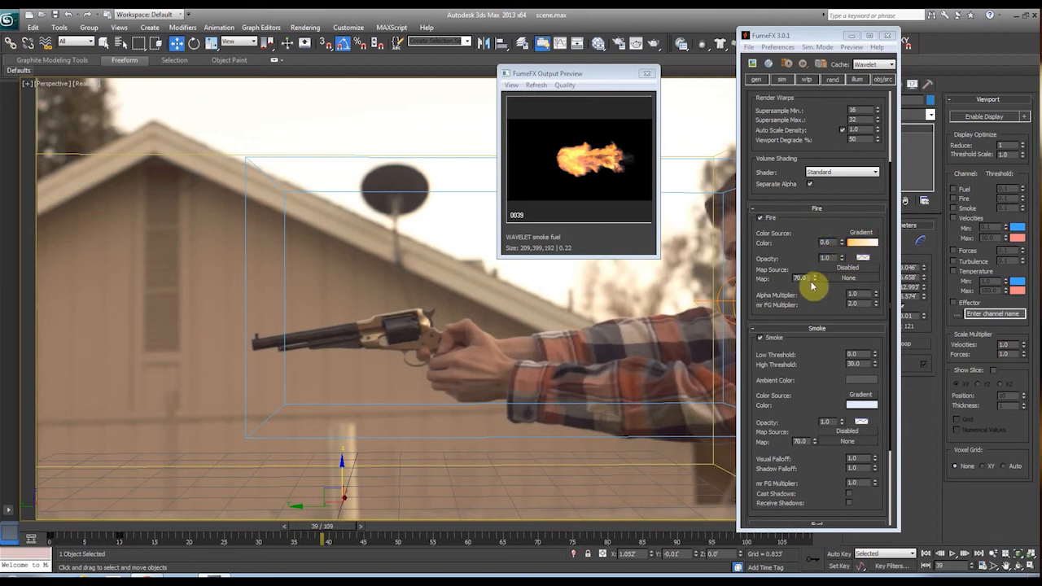
# Set the fire colour multiplier to 1.3 and check the output preview at frames 46 and 64.
pyautogui.click(842, 217)
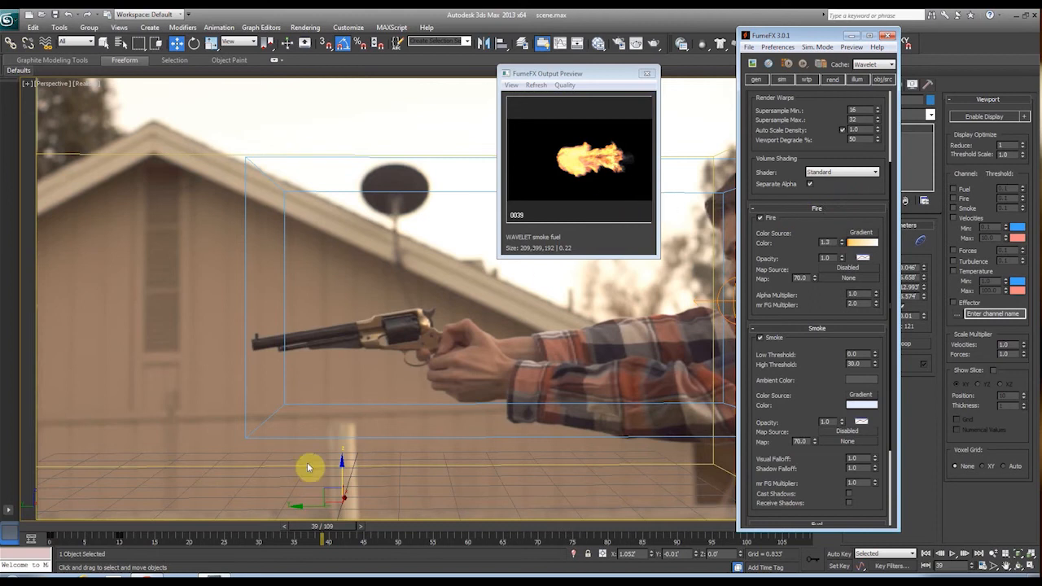
pyautogui.moveTo(324, 528); pyautogui.dragTo(368, 511)
pyautogui.moveTo(820, 380); pyautogui.dragTo(815, 269)
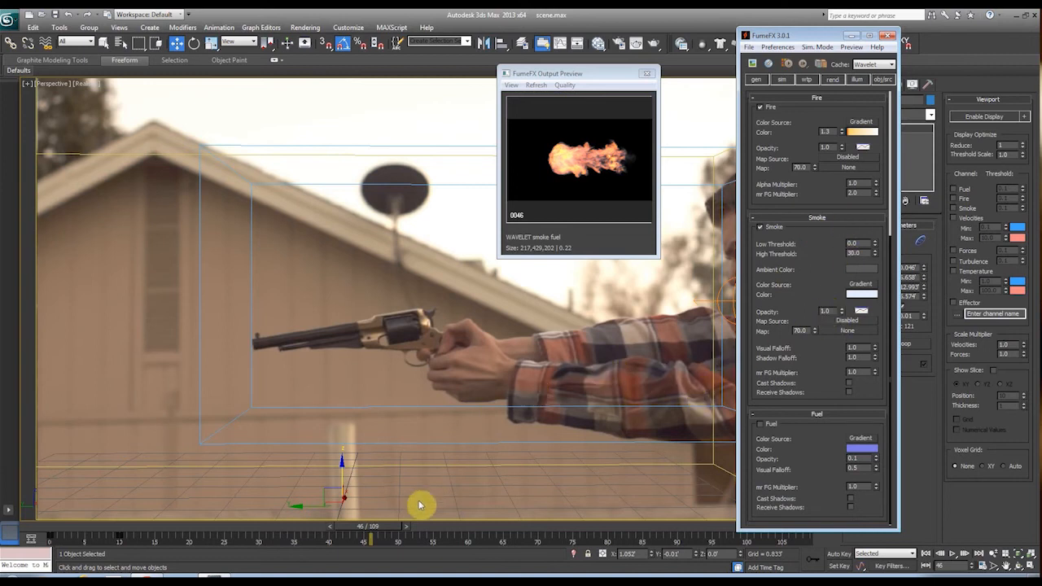
pyautogui.moveTo(377, 531); pyautogui.dragTo(503, 512)
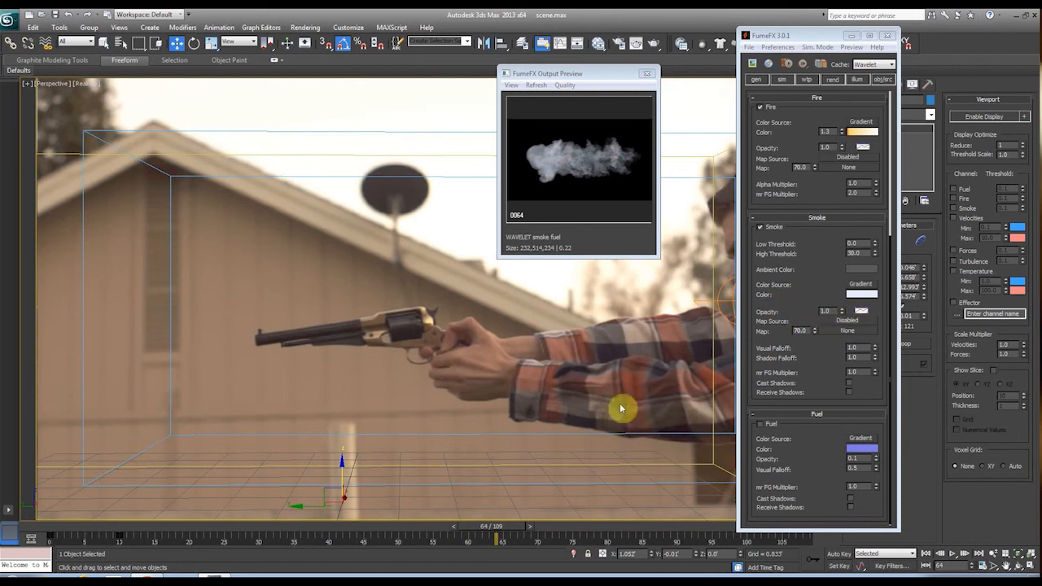
pyautogui.moveTo(807, 118); pyautogui.dragTo(791, 234)
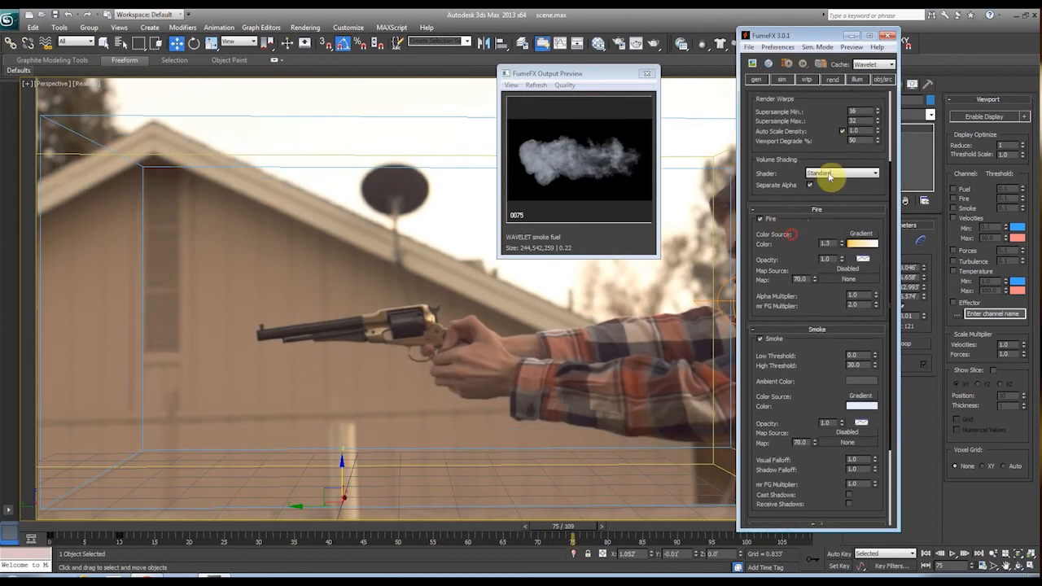
# Check the FumeFX illumination lights and delete the existing omni light from the scene.
pyautogui.click(858, 81)
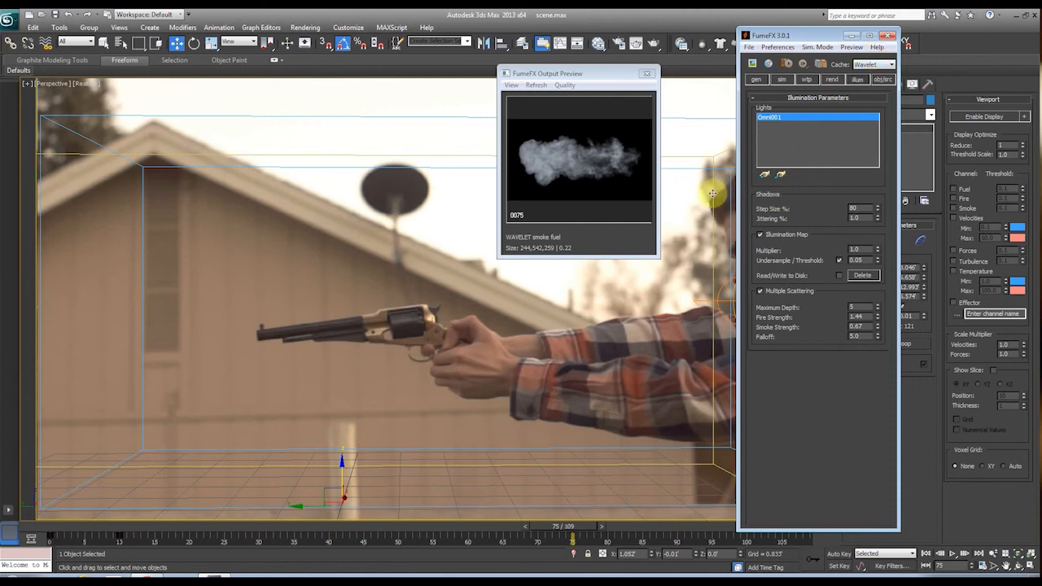
pyautogui.moveTo(412, 248); pyautogui.dragTo(368, 447, button='middle')
pyautogui.moveTo(330, 92); pyautogui.dragTo(455, 166)
pyautogui.click(453, 174)
pyautogui.moveTo(477, 298); pyautogui.dragTo(493, 161, button='middle')
# Create a standard Omni light on the ground grid inside the simulation area.
pyautogui.click(850, 84)
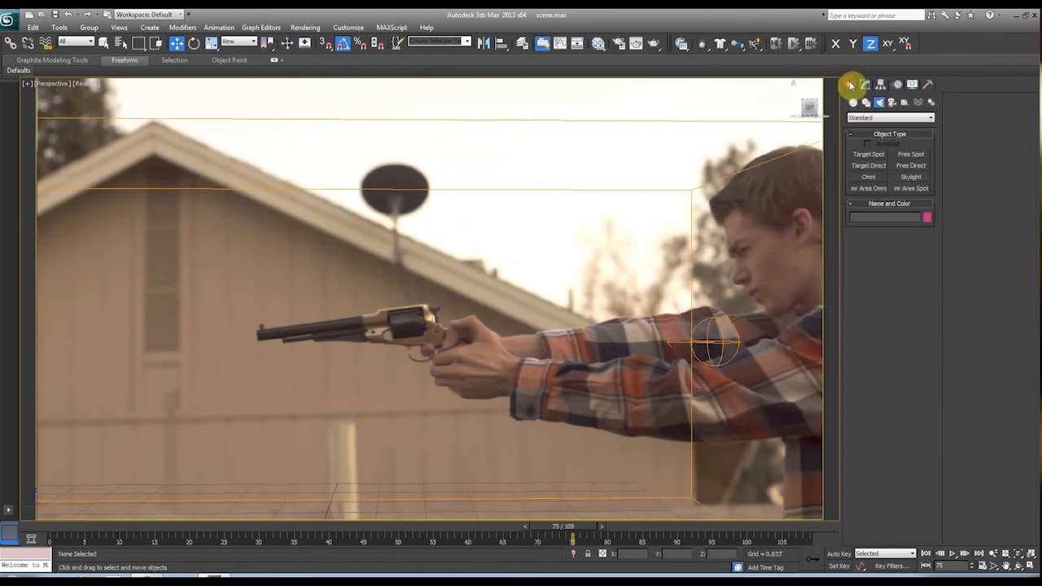
pyautogui.click(873, 118)
pyautogui.click(870, 136)
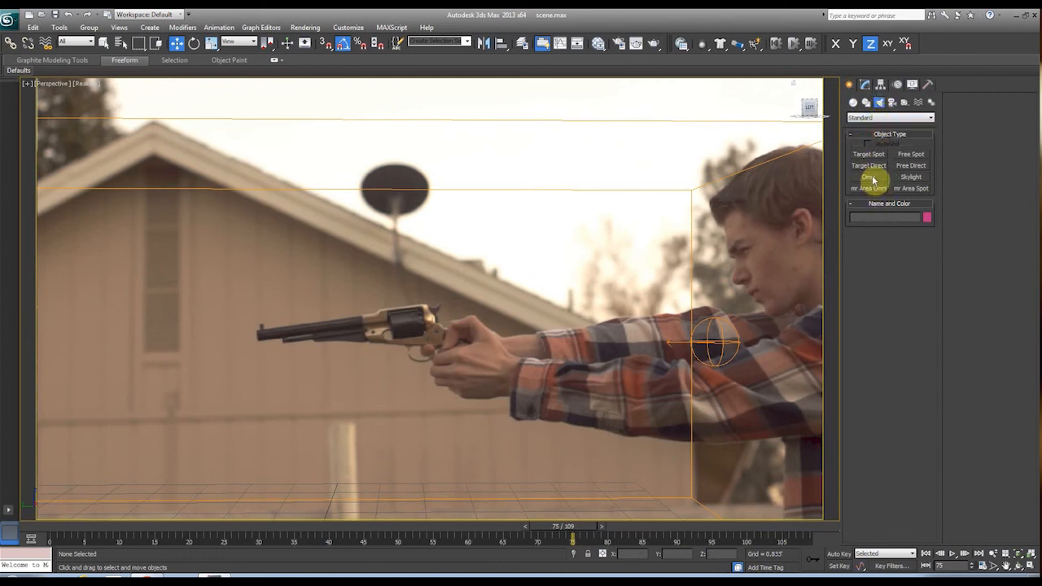
pyautogui.click(870, 178)
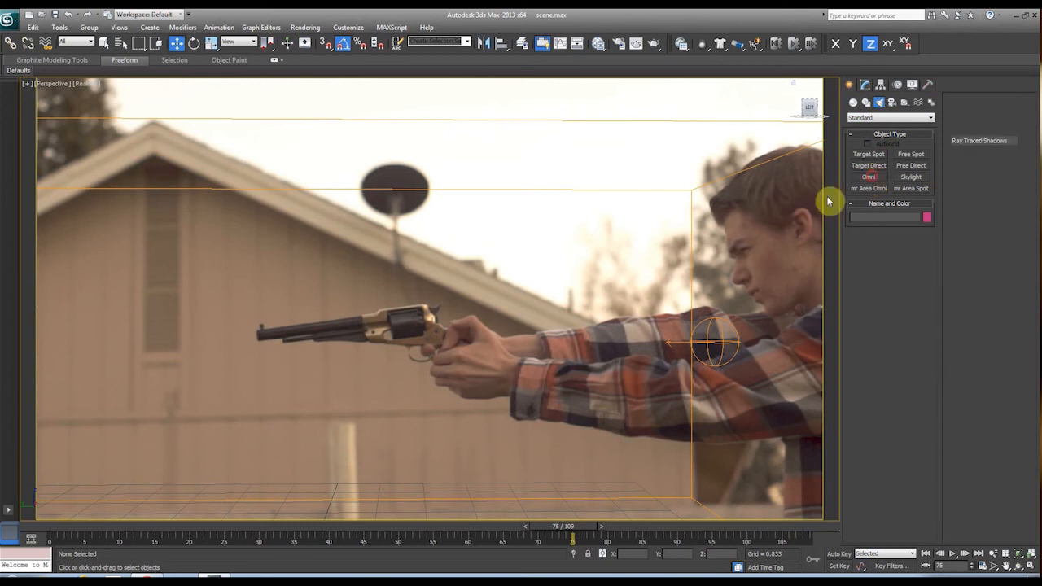
pyautogui.moveTo(437, 456); pyautogui.dragTo(531, 311, button='middle')
pyautogui.click(439, 405)
pyautogui.moveTo(524, 356); pyautogui.dragTo(498, 355, button='middle')
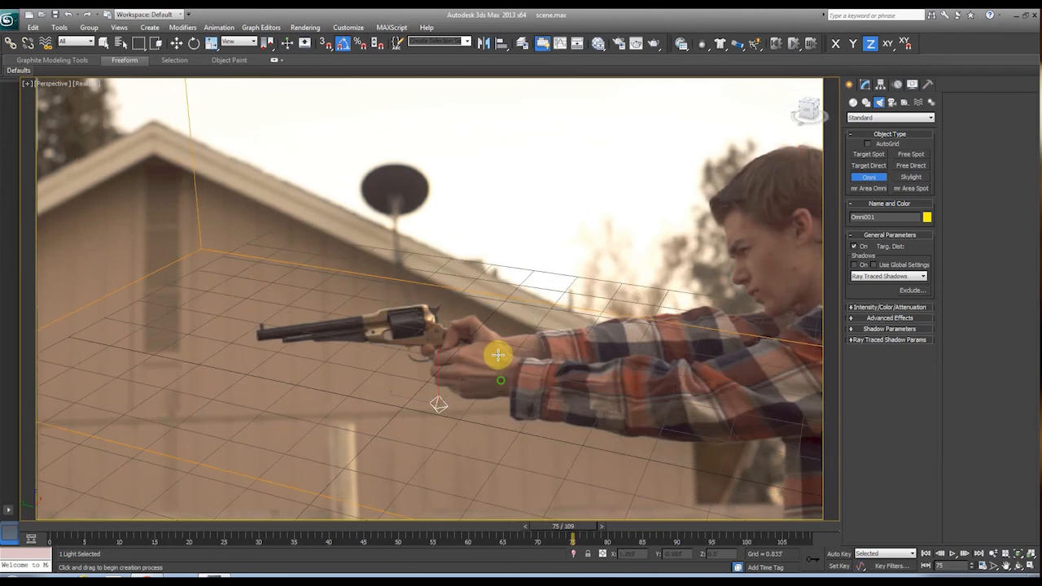
# Raise the omni light above the simulation container to about Z 6.641' and shift it along Y to about -0.601'.
pyautogui.press('w')
pyautogui.keyDown('alt'); pyautogui.moveTo(501, 431); pyautogui.dragTo(456, 302, button='middle'); pyautogui.keyUp('alt')
pyautogui.keyDown('alt'); pyautogui.moveTo(523, 291); pyautogui.dragTo(448, 400, button='middle'); pyautogui.keyUp('alt')
pyautogui.moveTo(454, 379); pyautogui.dragTo(478, 132)
pyautogui.keyDown('alt'); pyautogui.moveTo(516, 261); pyautogui.dragTo(540, 249, button='middle'); pyautogui.keyUp('alt')
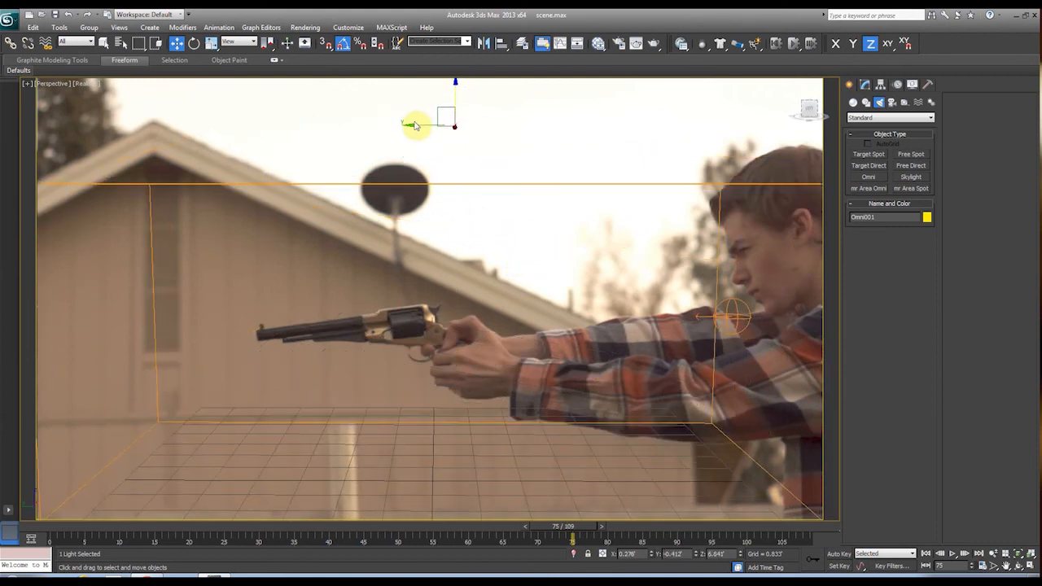
pyautogui.moveTo(413, 123); pyautogui.dragTo(421, 121)
pyautogui.scroll(-3, 508, 274)
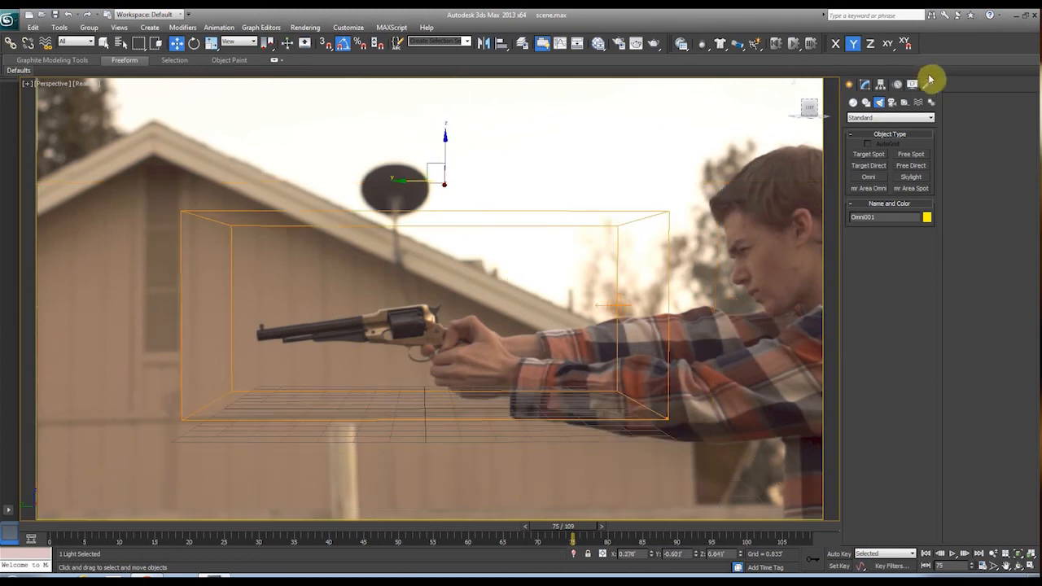
# Turn on the omni light's shadows as Ray Traced Shadows and check its atmosphere shadow settings.
pyautogui.click(866, 87)
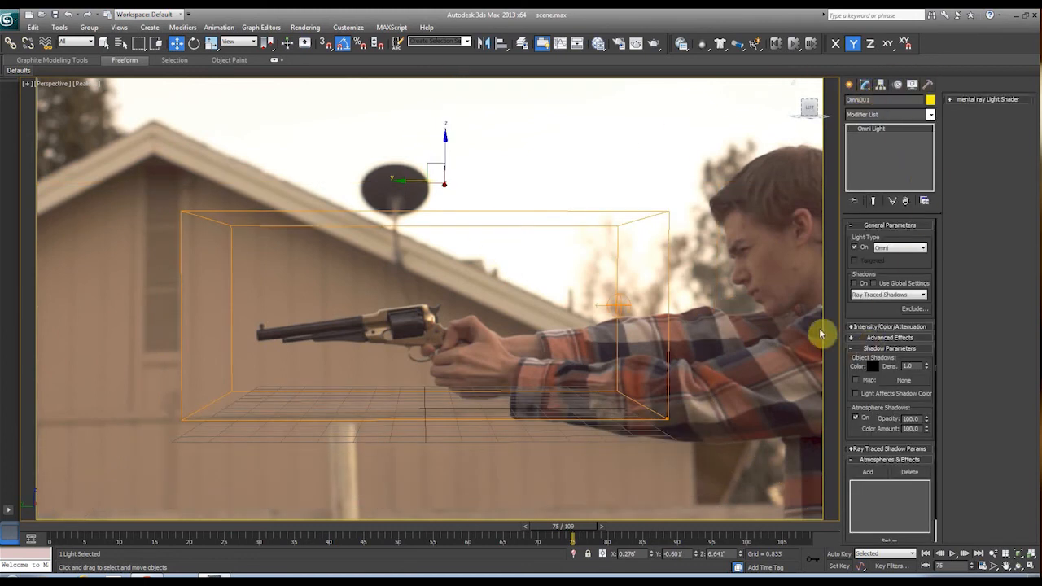
pyautogui.click(868, 350)
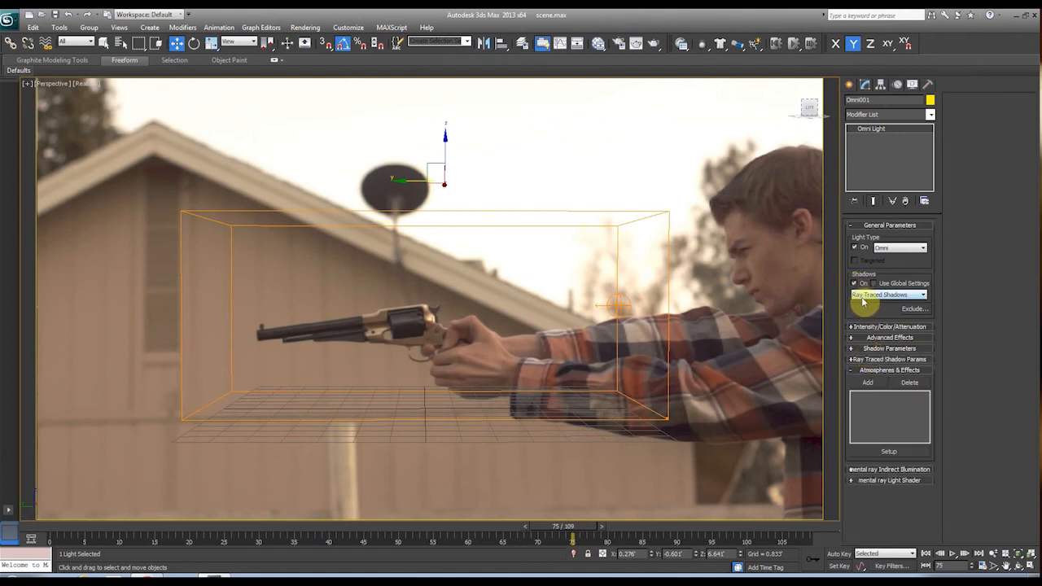
pyautogui.click(865, 295)
pyautogui.click(874, 333)
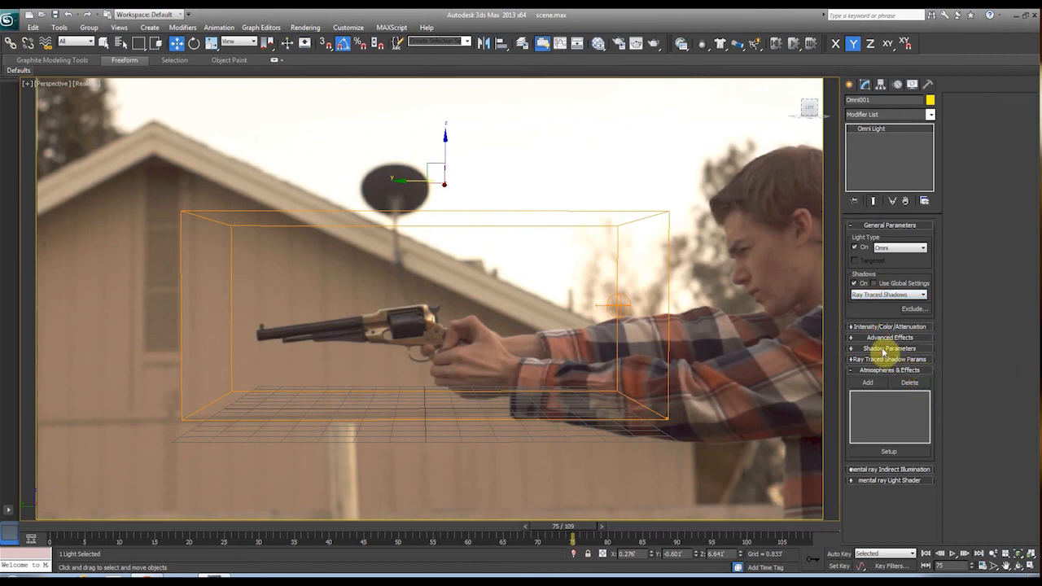
pyautogui.click(884, 350)
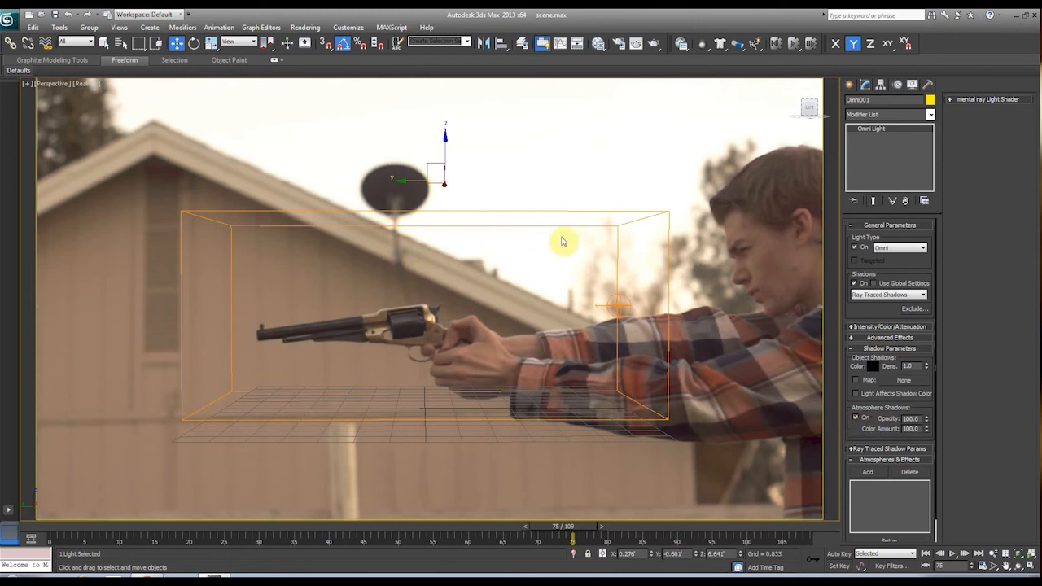
pyautogui.click(360, 171)
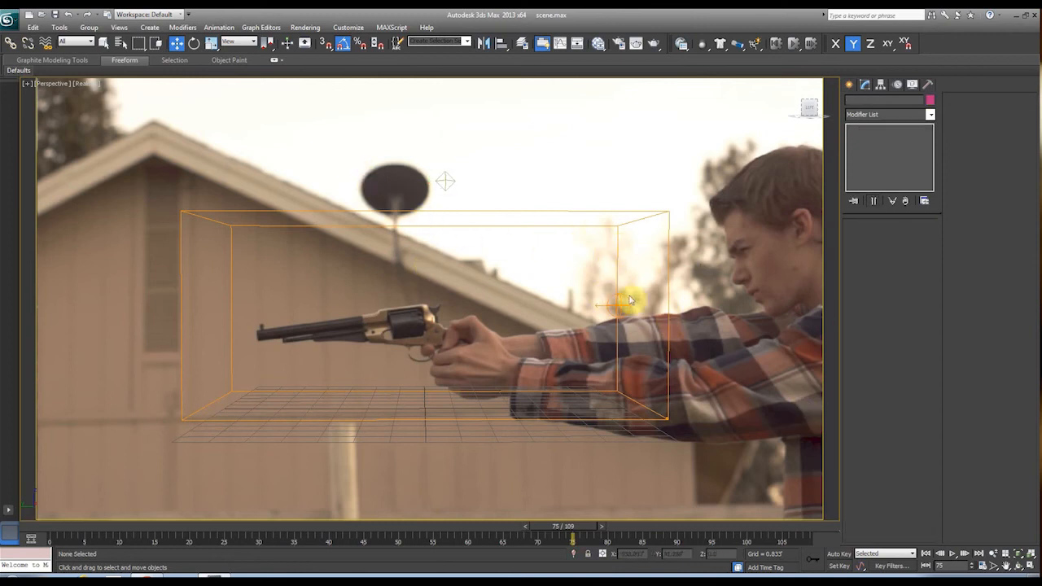
# Select the FumeFX container and add the omni light above it to its illumination light list.
pyautogui.scroll(4, 542, 302)
pyautogui.moveTo(518, 332); pyautogui.dragTo(546, 337, button='middle')
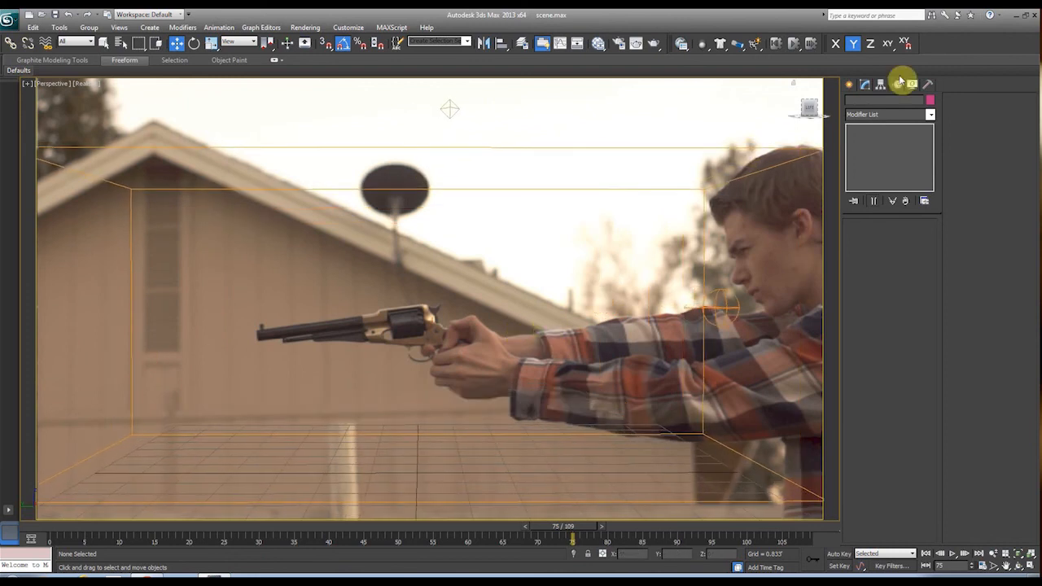
pyautogui.click(849, 84)
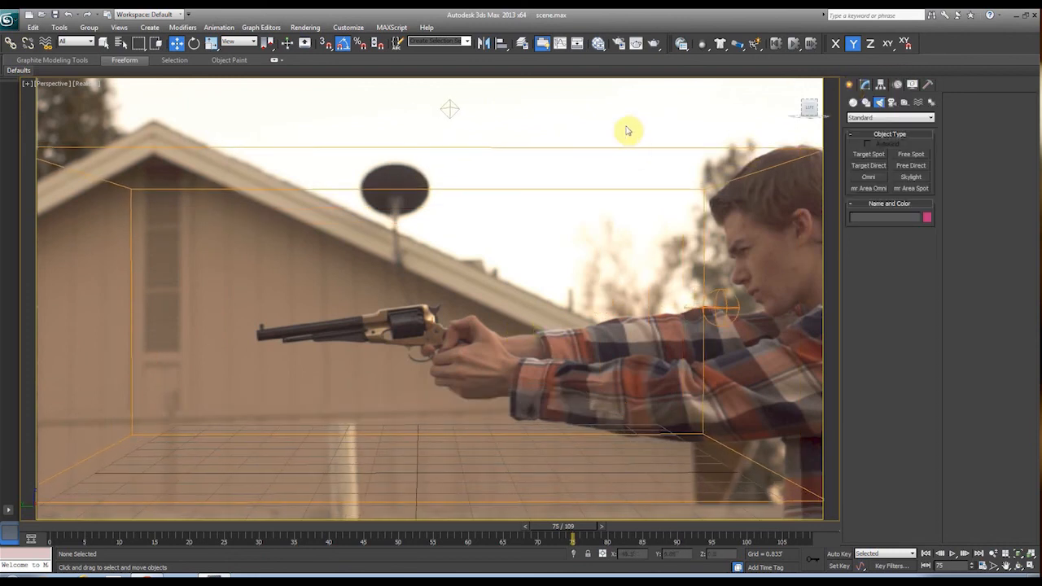
pyautogui.moveTo(609, 95); pyautogui.dragTo(671, 235)
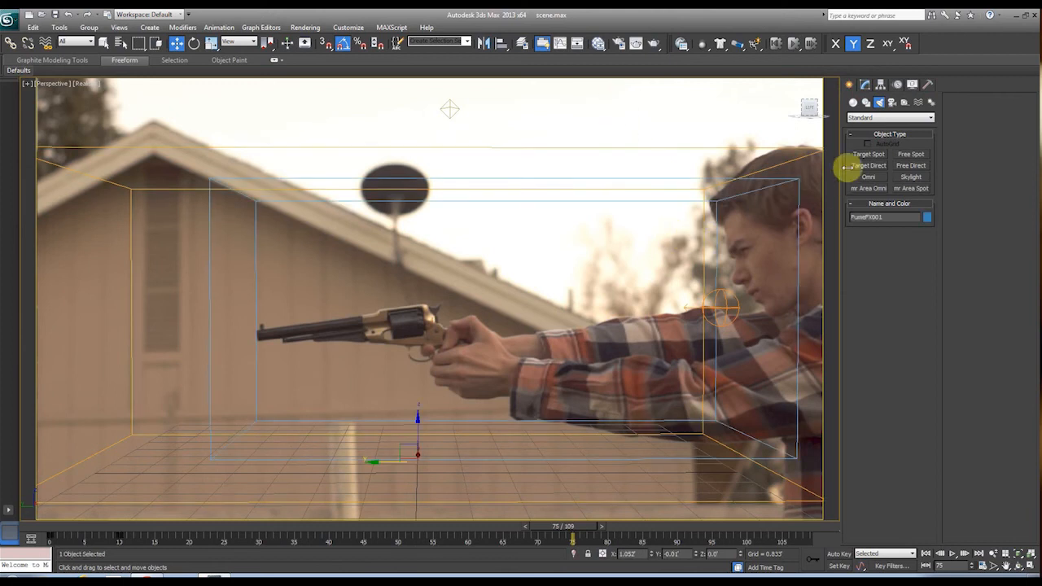
pyautogui.click(865, 85)
pyautogui.click(866, 209)
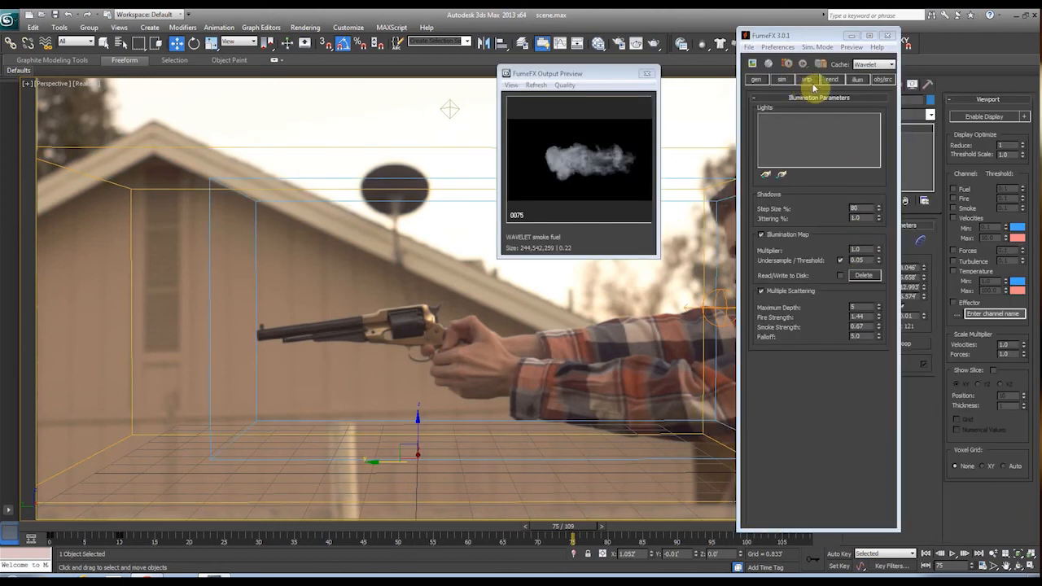
pyautogui.click(647, 74)
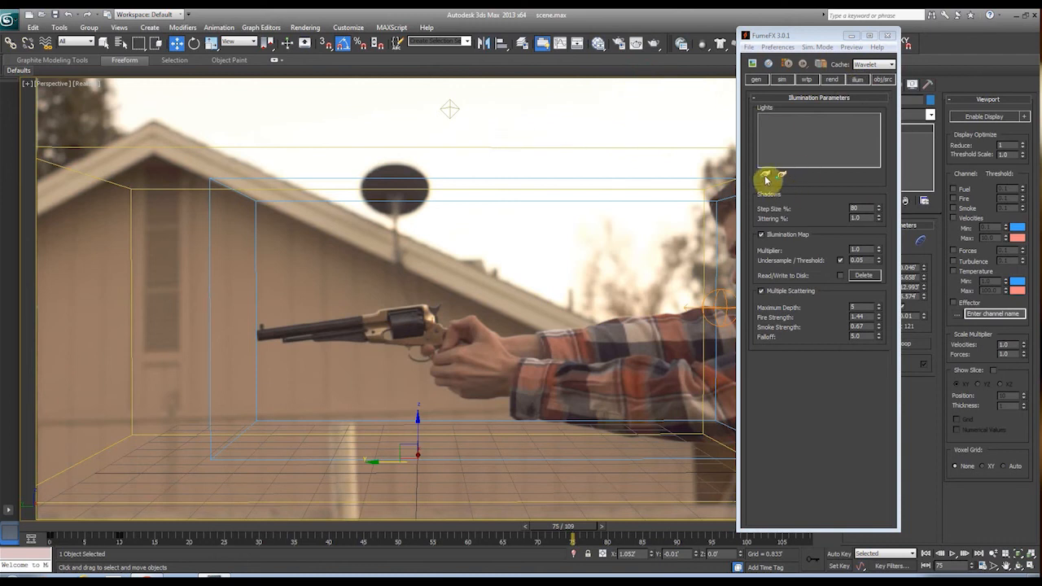
pyautogui.click(765, 177)
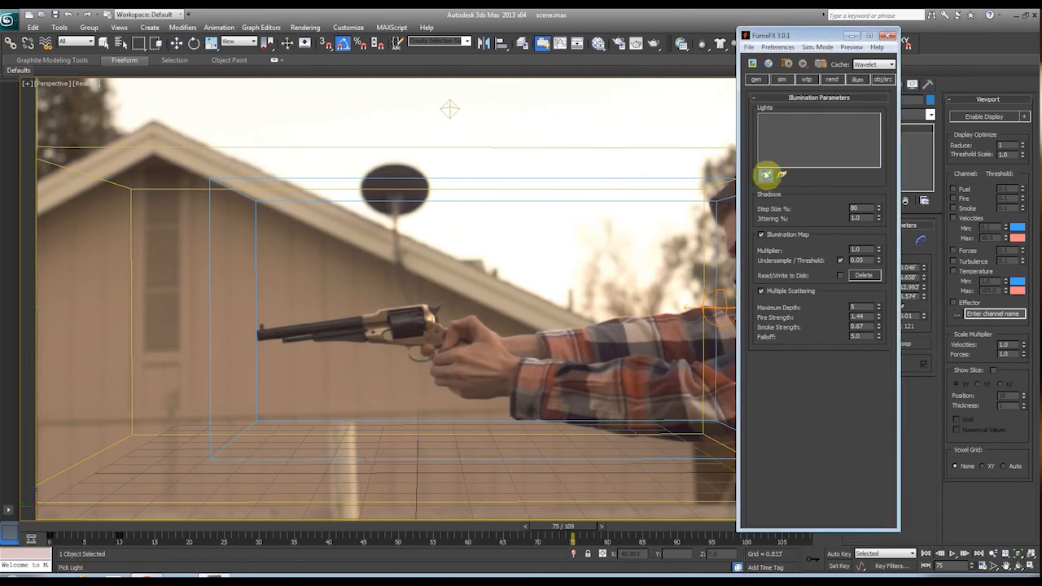
pyautogui.click(449, 108)
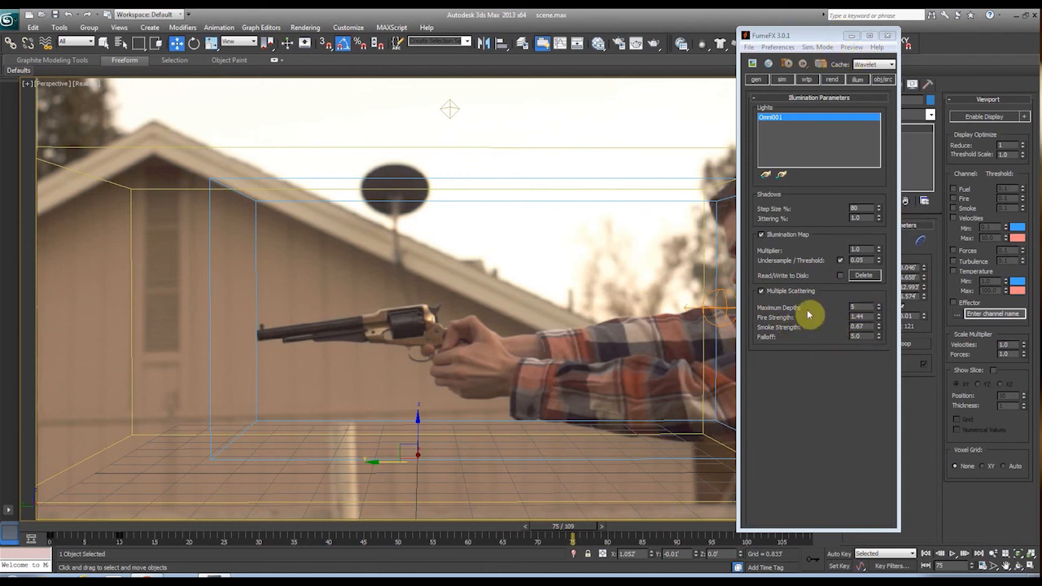
# Enable Cast Shadows and Receive Shadows for the smoke in the FumeFX rendering settings.
pyautogui.click(851, 35)
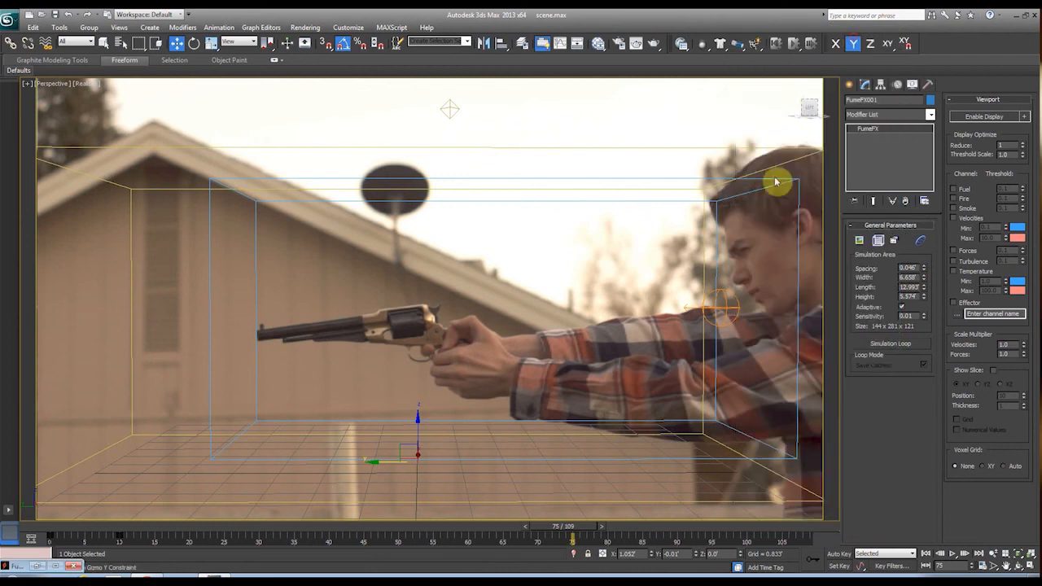
pyautogui.moveTo(652, 335); pyautogui.dragTo(646, 328, button='middle')
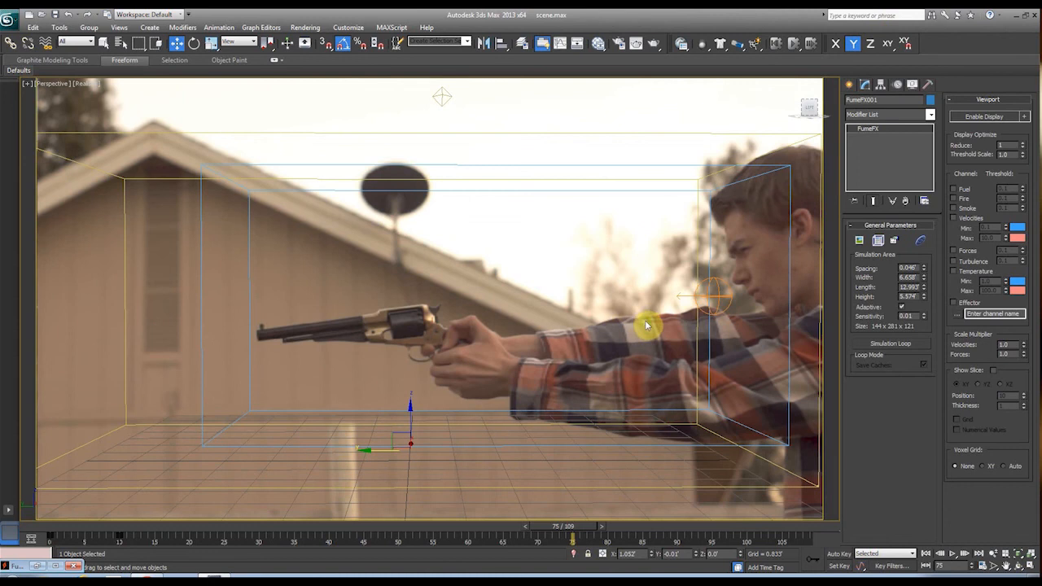
pyautogui.click(883, 243)
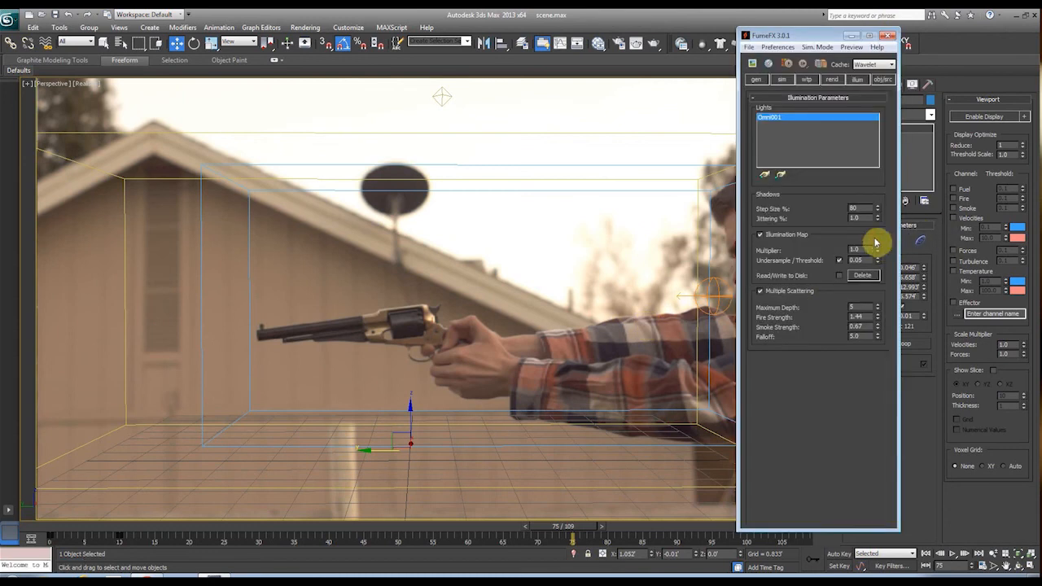
pyautogui.click(832, 80)
pyautogui.moveTo(794, 359); pyautogui.dragTo(787, 142)
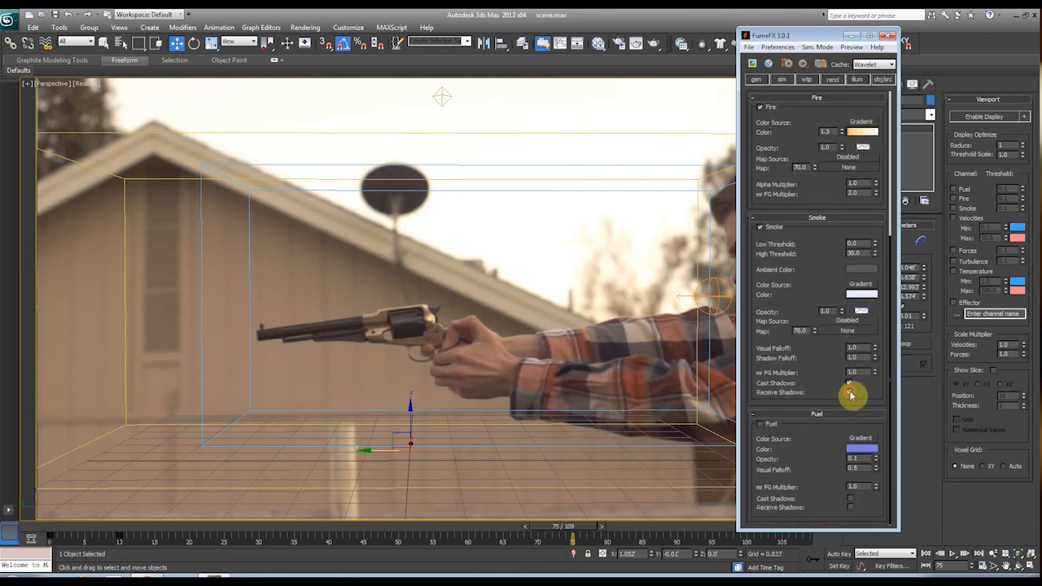
# Generate the FumeFX output preview and check the smoke at frame 82.
pyautogui.moveTo(823, 259); pyautogui.dragTo(823, 487)
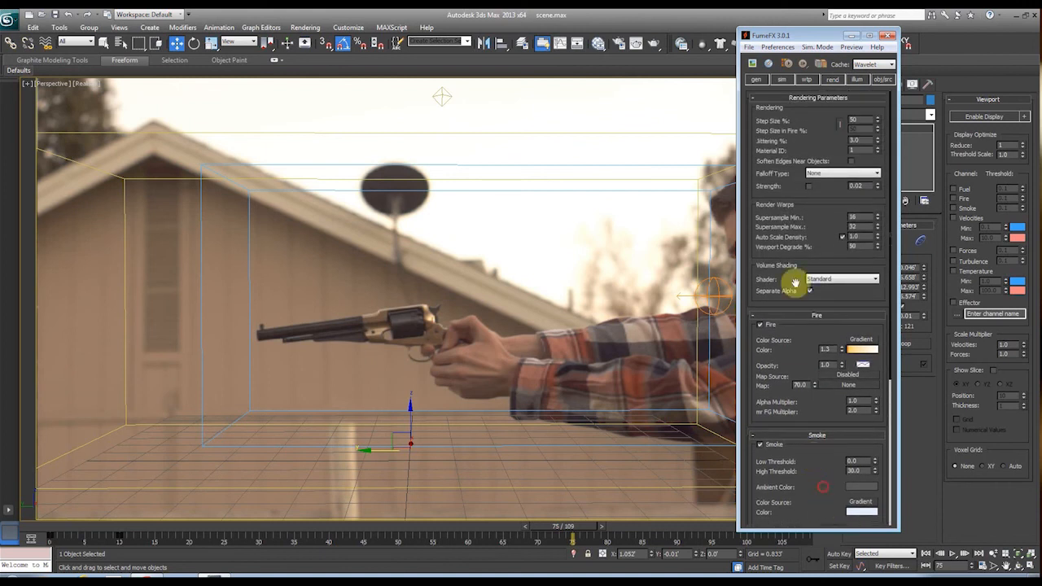
pyautogui.click(752, 63)
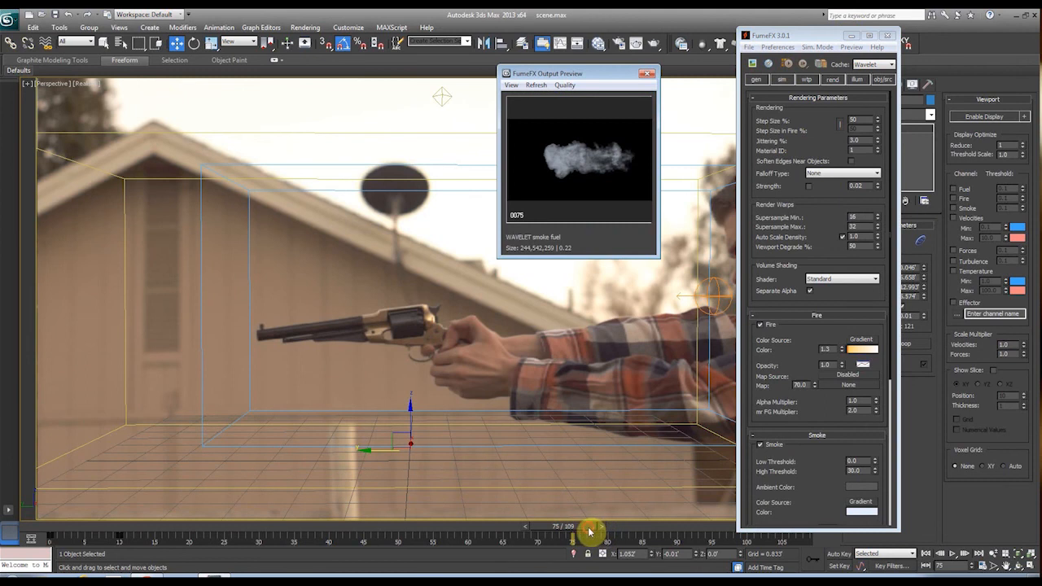
pyautogui.moveTo(613, 528); pyautogui.dragTo(656, 516)
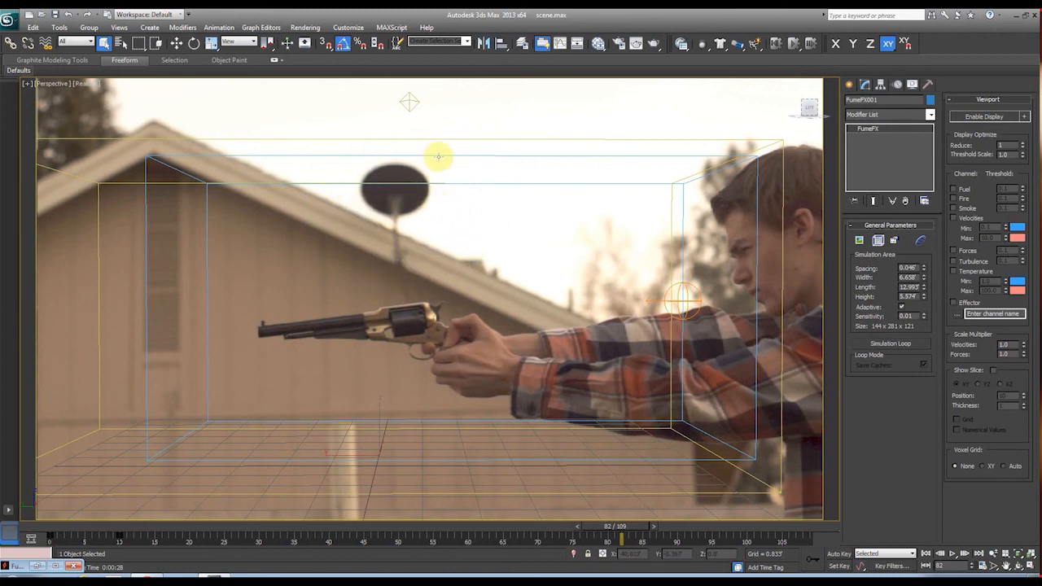
# Open the render setup and examine the render output options and assigned production renderer.
pyautogui.click(307, 28)
pyautogui.click(318, 52)
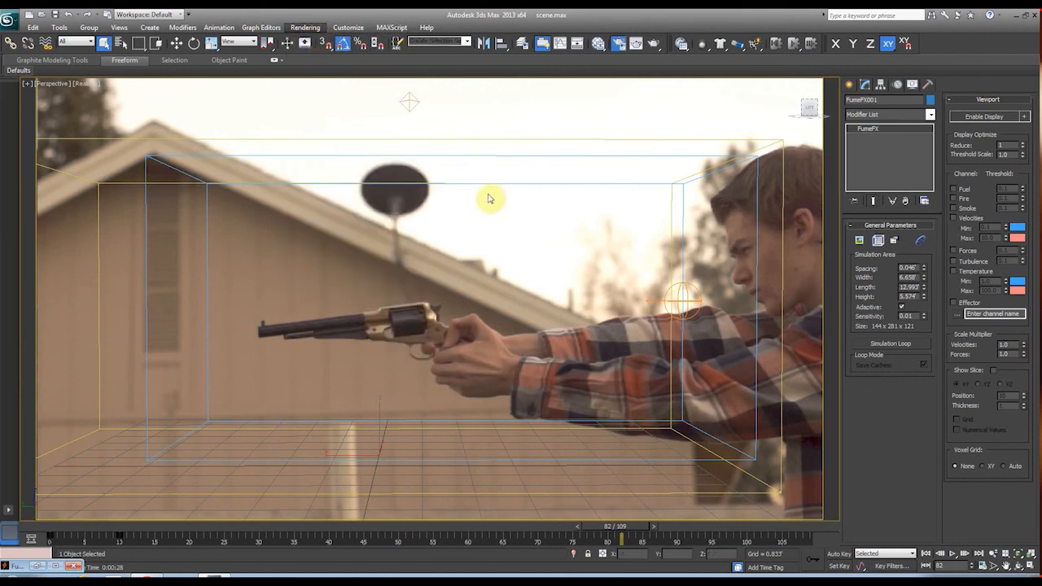
pyautogui.moveTo(453, 119); pyautogui.dragTo(448, 91)
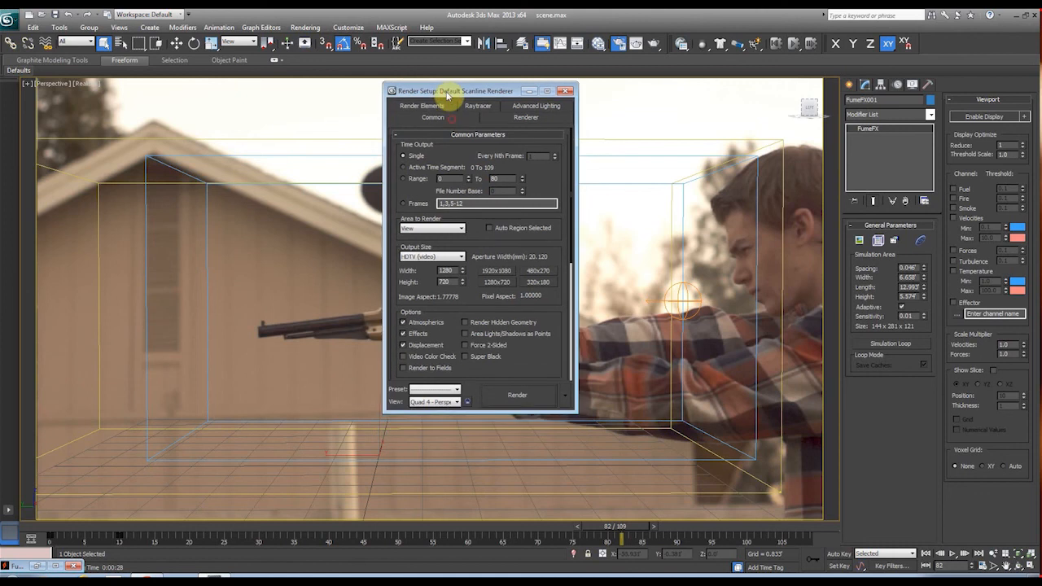
pyautogui.scroll(-5, 529, 348)
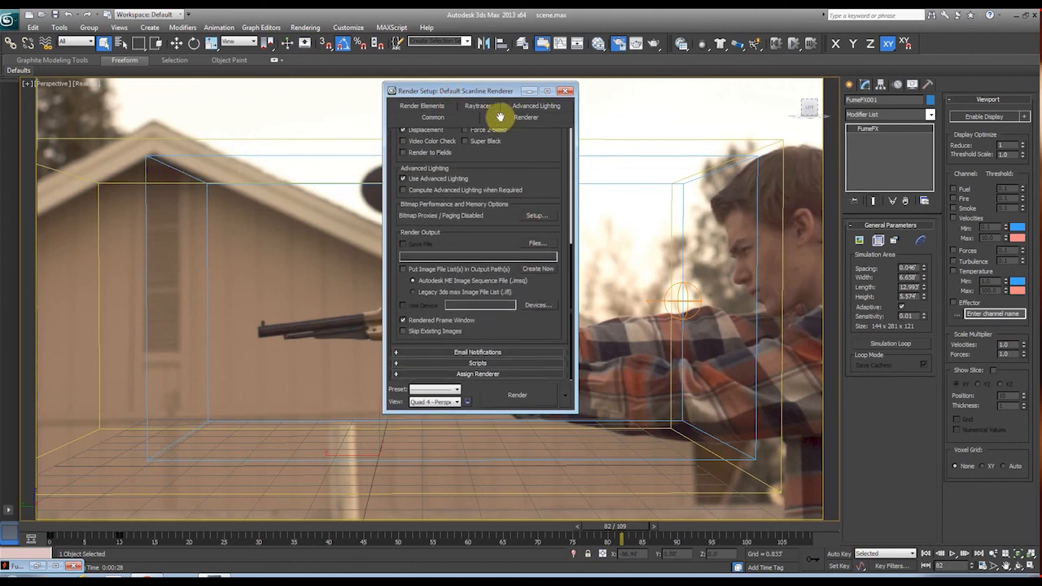
pyautogui.click(487, 374)
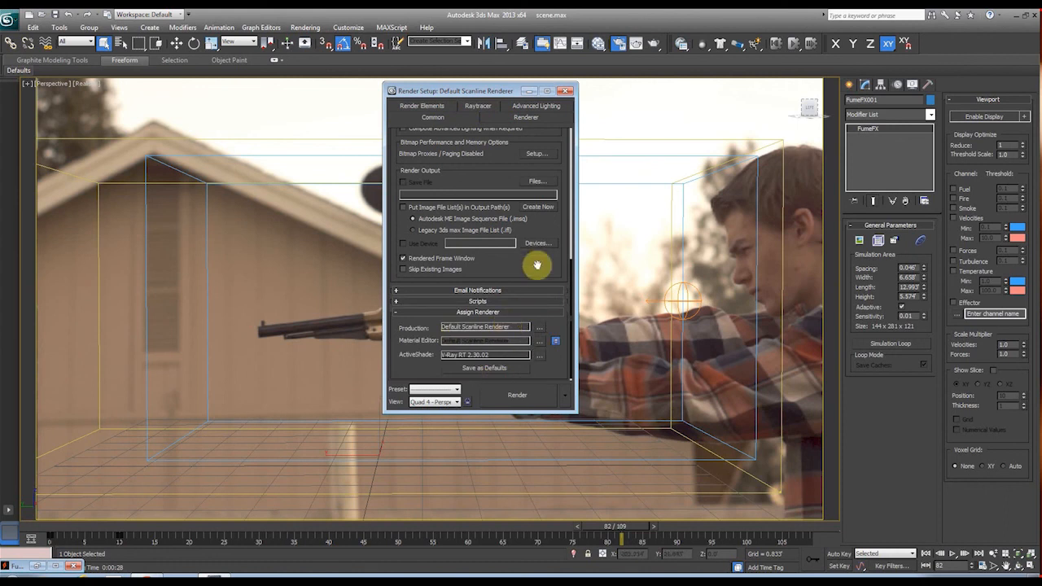
pyautogui.scroll(2, 524, 316)
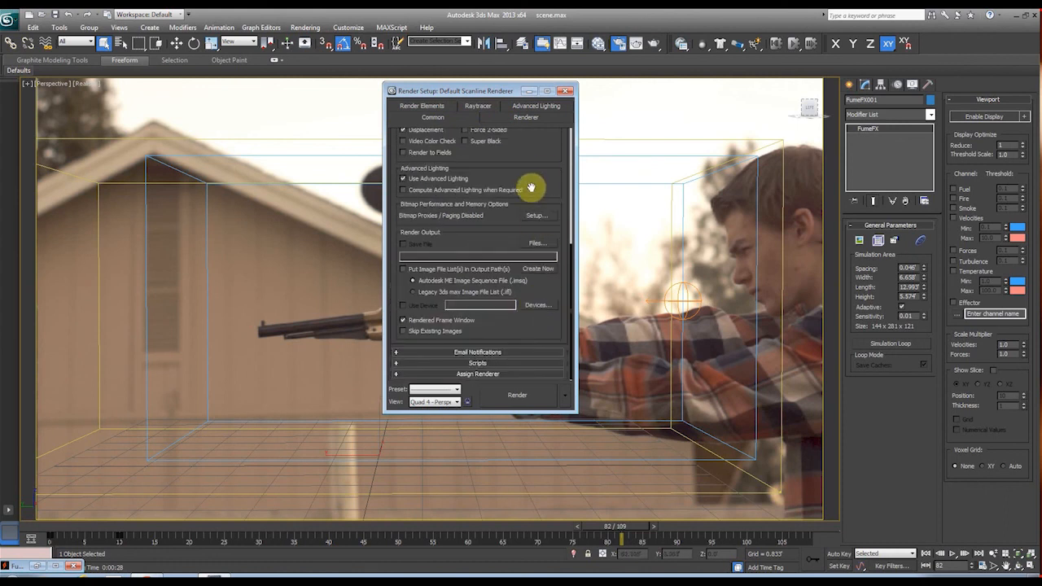
# Examine the time output and output size settings and open the list of render elements.
pyautogui.moveTo(544, 160); pyautogui.dragTo(545, 360)
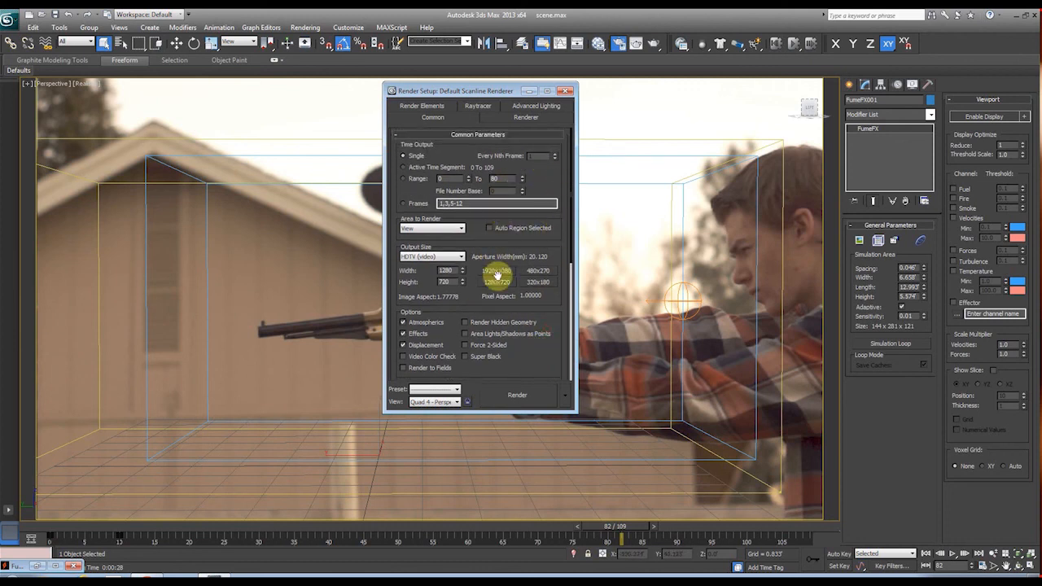
pyautogui.moveTo(495, 241); pyautogui.dragTo(486, 187)
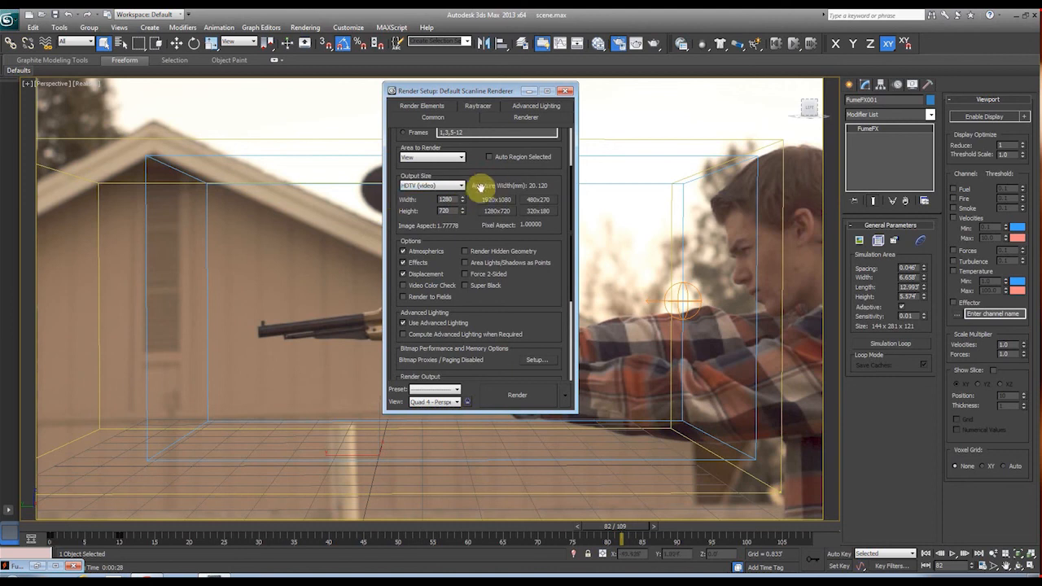
pyautogui.moveTo(542, 276); pyautogui.dragTo(539, 349)
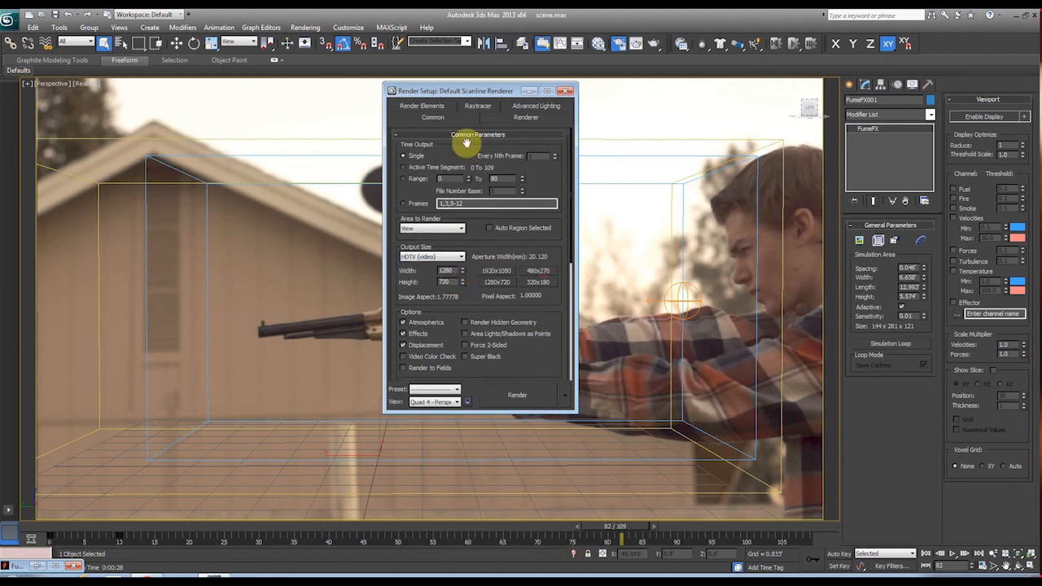
pyautogui.click(432, 108)
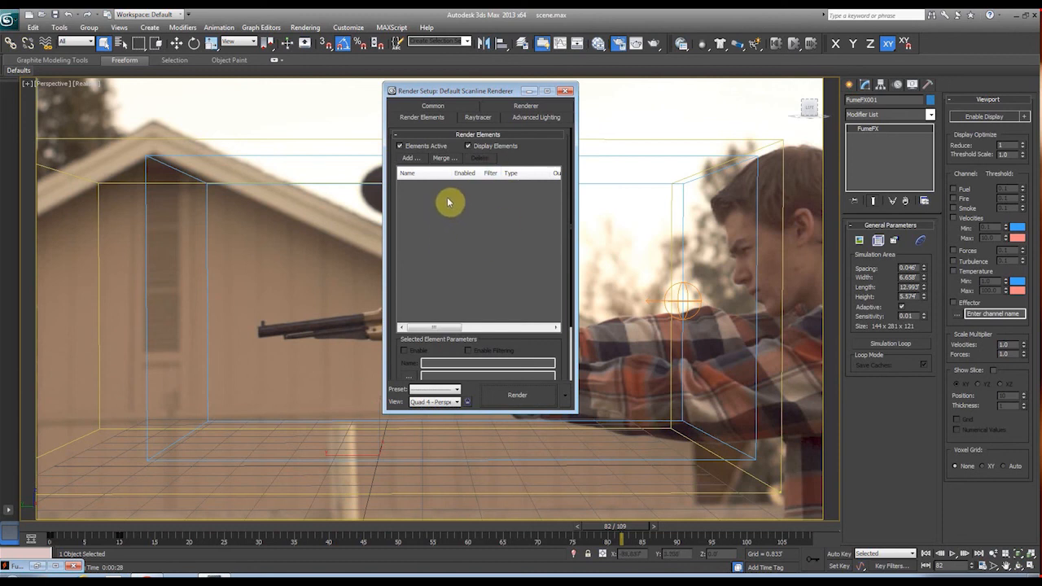
# Add the FumeFX Fire and FumeFX Smoke render elements and check the parameters of each.
pyautogui.click(408, 160)
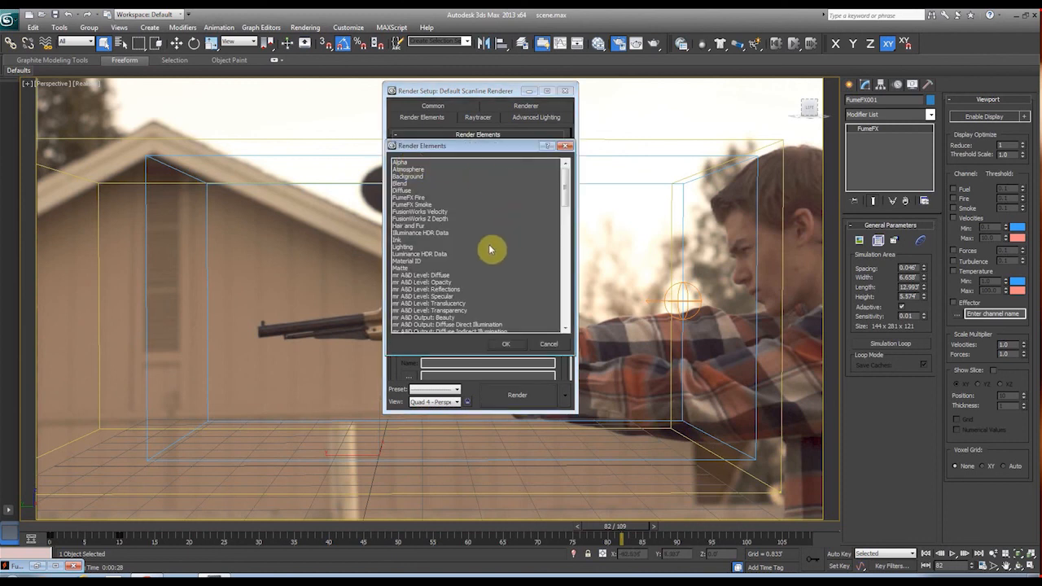
pyautogui.click(419, 198)
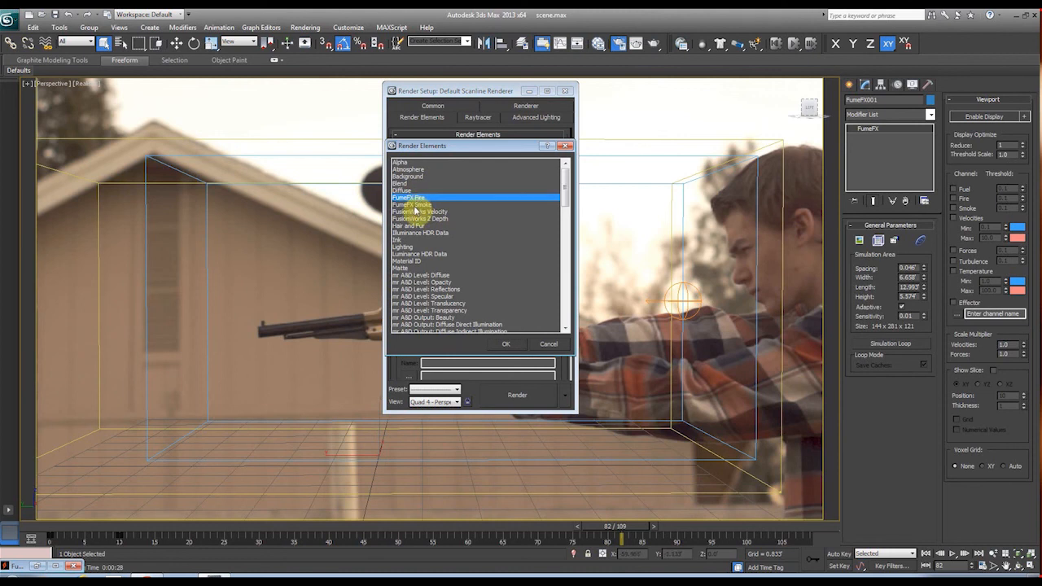
pyautogui.keyDown('ctrl'); pyautogui.click(413, 204); pyautogui.keyUp('ctrl')
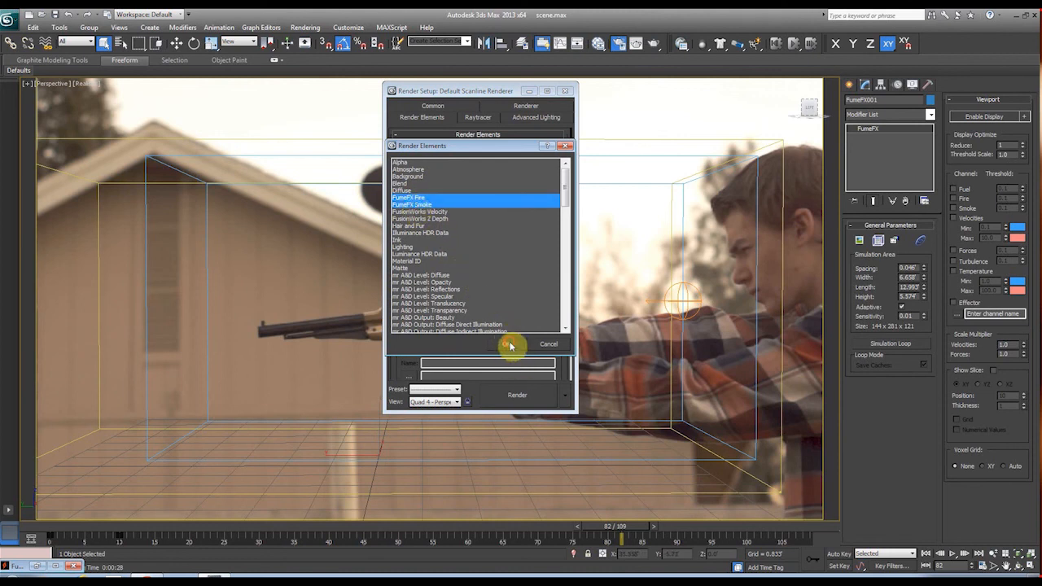
pyautogui.click(508, 345)
pyautogui.click(432, 215)
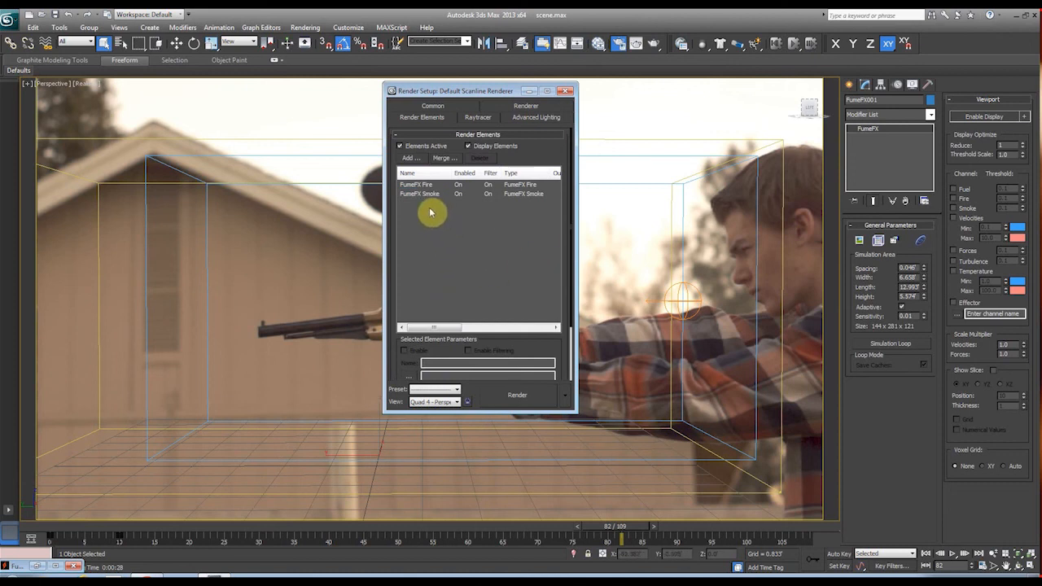
pyautogui.click(417, 186)
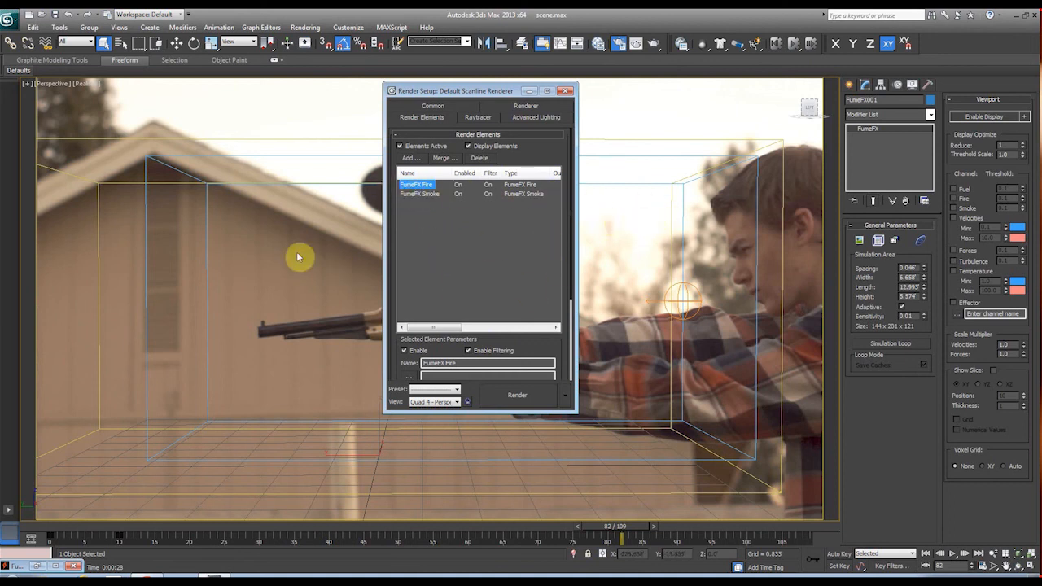
pyautogui.click(415, 194)
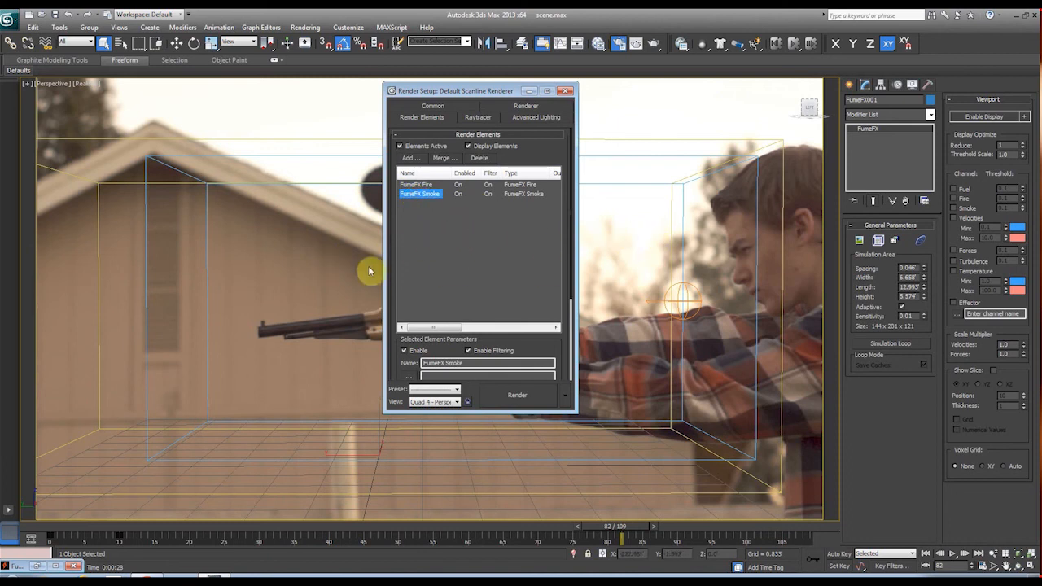
pyautogui.click(439, 224)
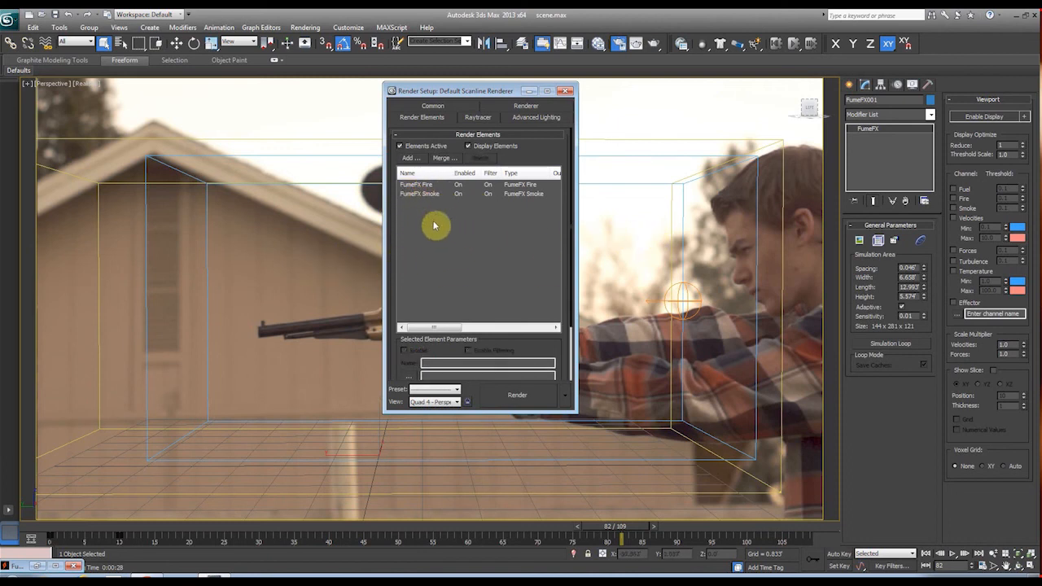
pyautogui.moveTo(419, 185); pyautogui.dragTo(425, 194)
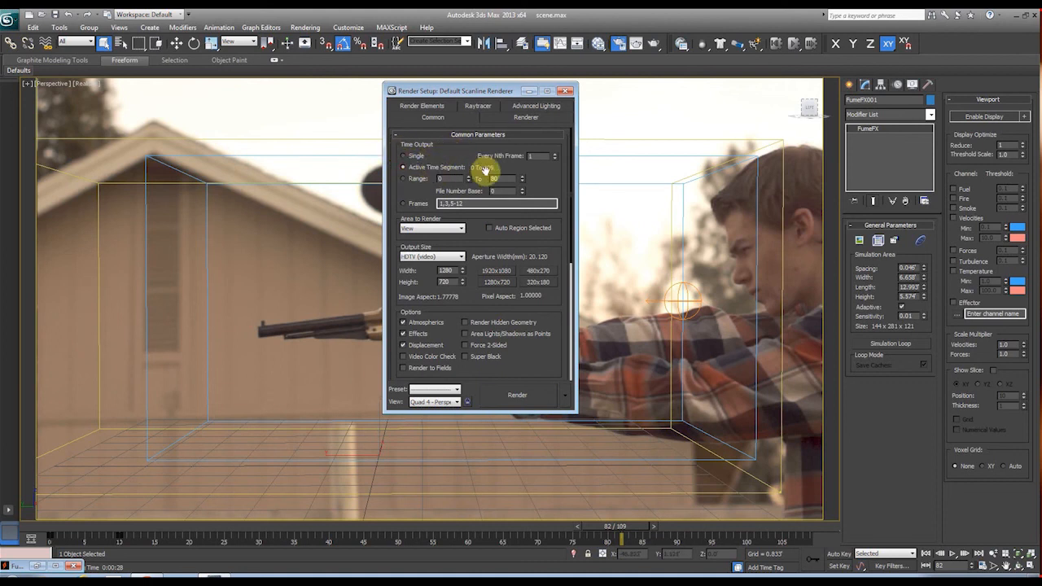
# Set the render output file to "muzzle flash" in the Render folder, saved as an OpenEXR image file.
pyautogui.moveTo(535, 354); pyautogui.dragTo(517, 91)
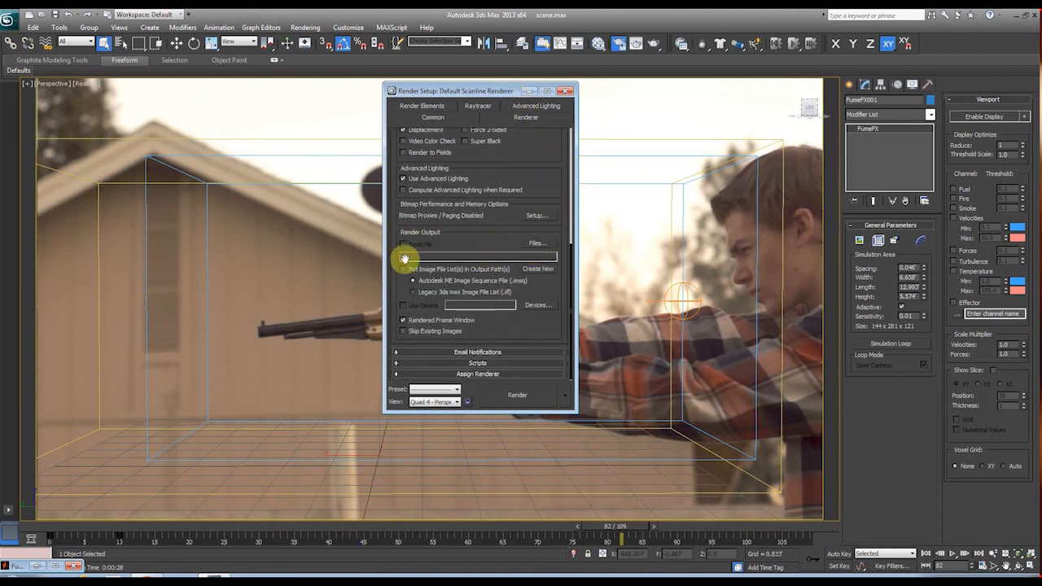
pyautogui.click(537, 245)
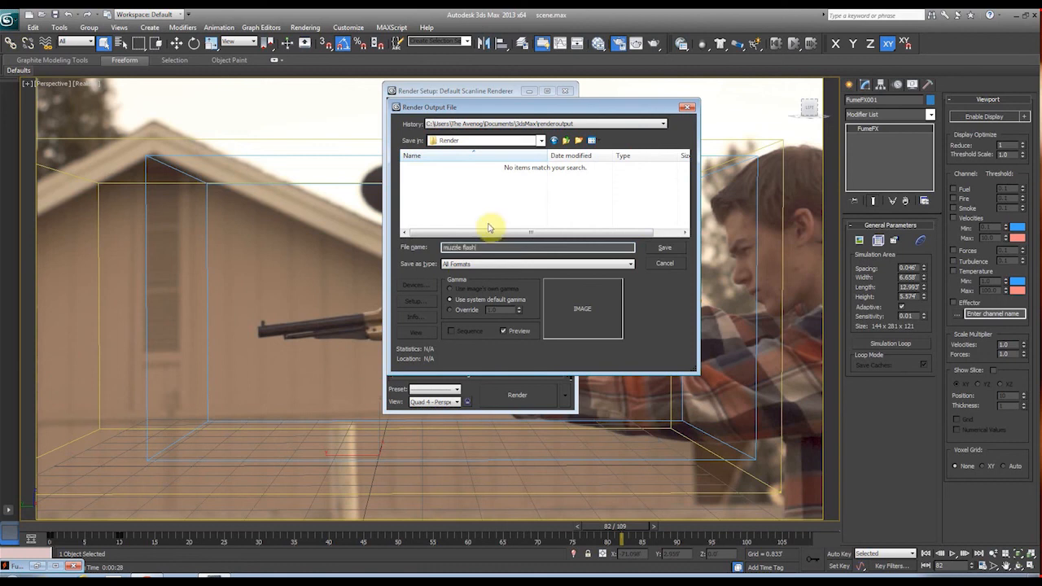
pyautogui.click(465, 264)
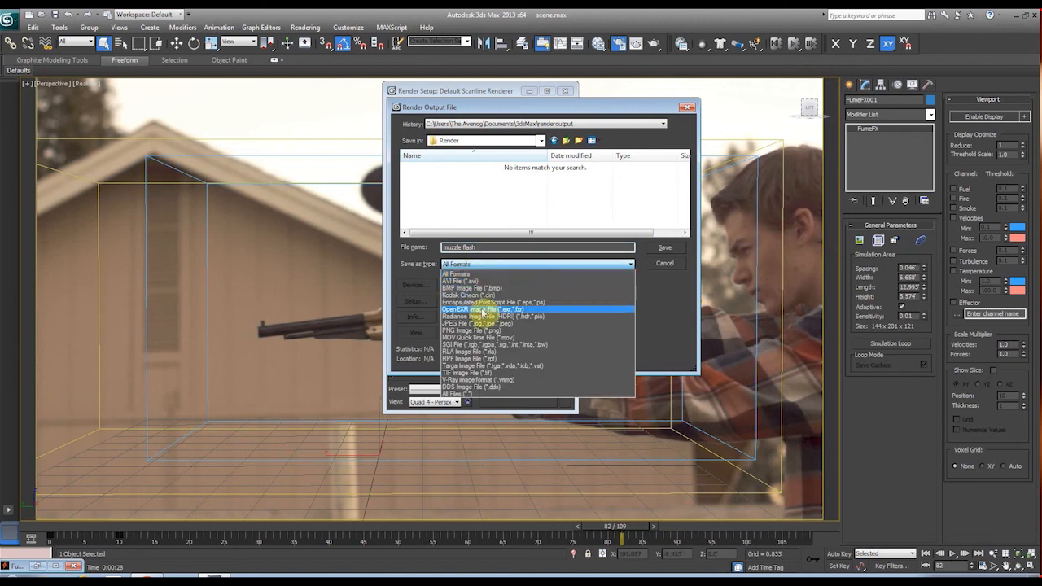
pyautogui.click(483, 310)
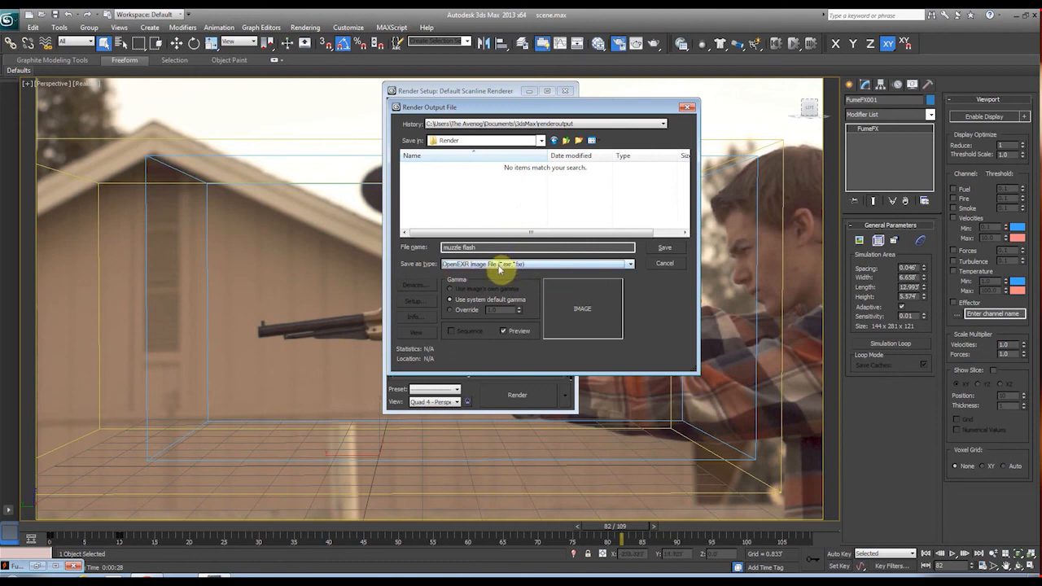
pyautogui.click(667, 250)
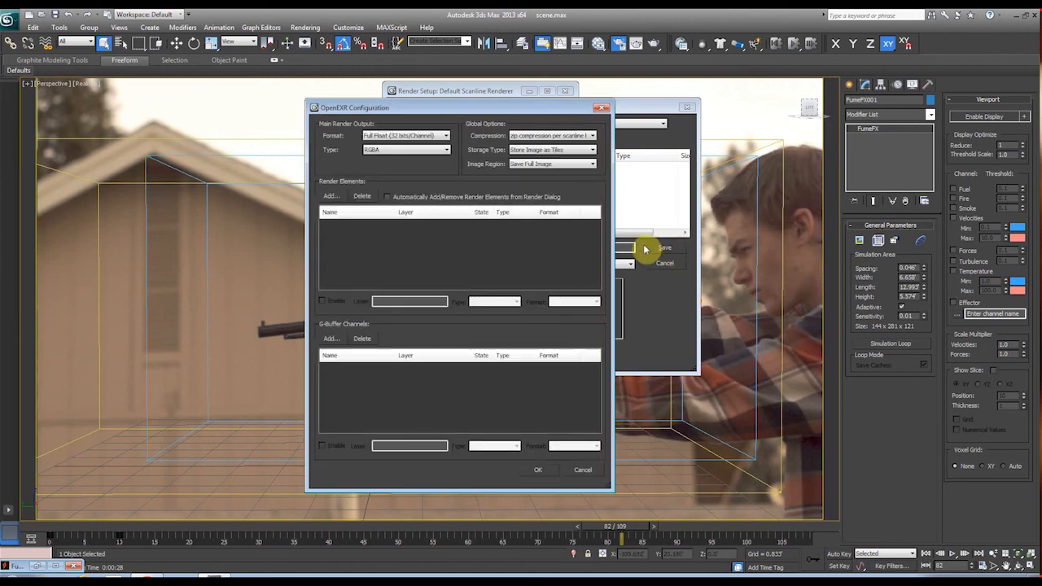
# Configure the OpenEXR main render output as Full Float (32 bits/Channel) with type RGBA and accept the settings.
pyautogui.moveTo(411, 108); pyautogui.dragTo(421, 95)
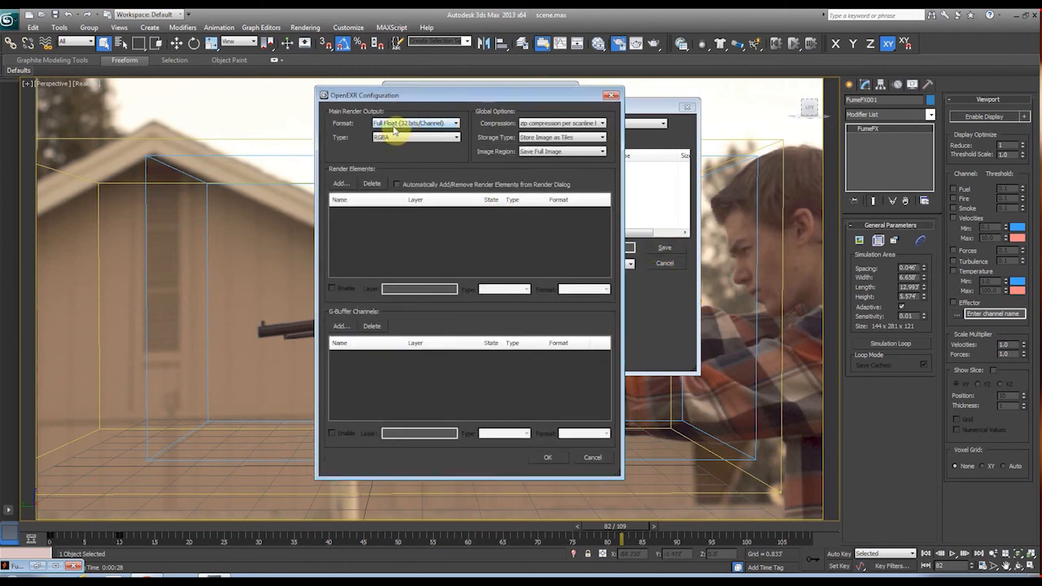
pyautogui.click(393, 125)
pyautogui.click(407, 133)
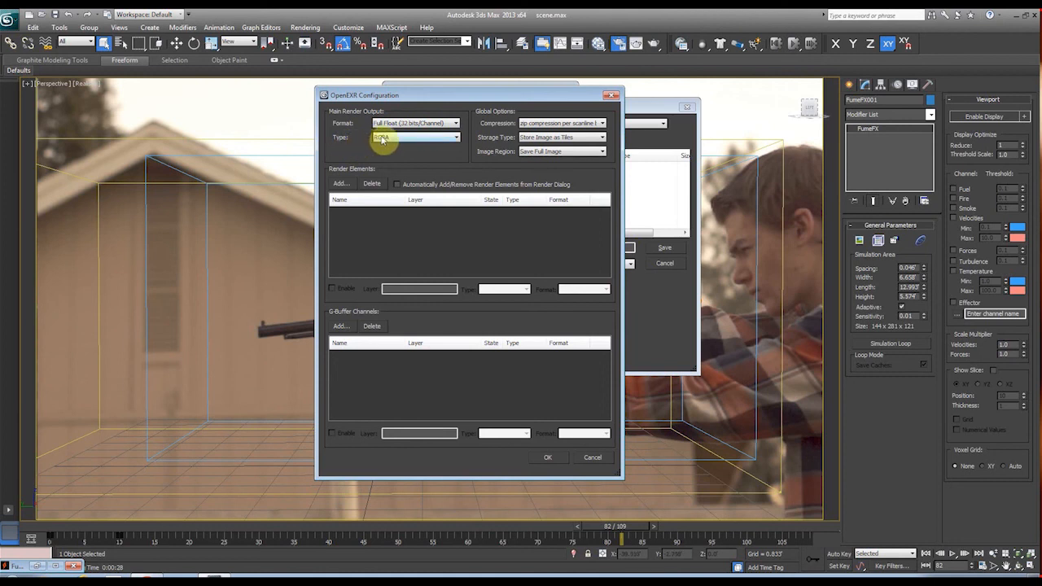
pyautogui.click(382, 138)
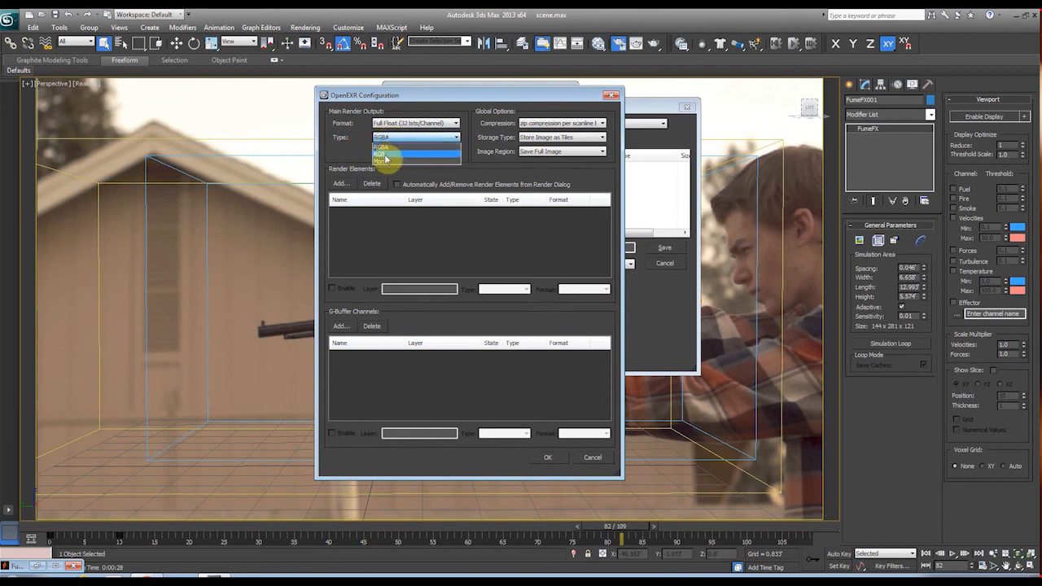
pyautogui.click(385, 146)
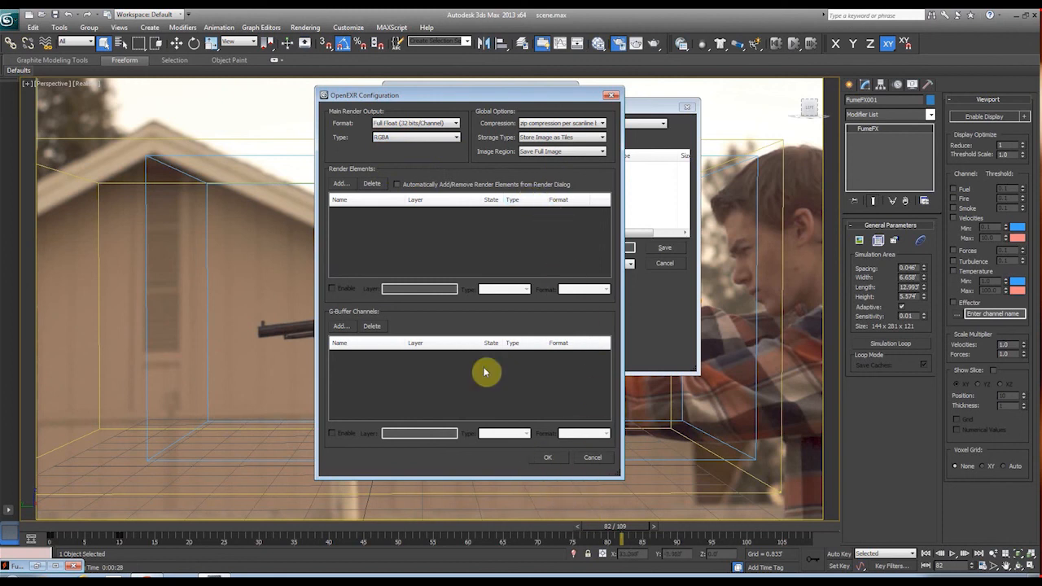
pyautogui.click(546, 460)
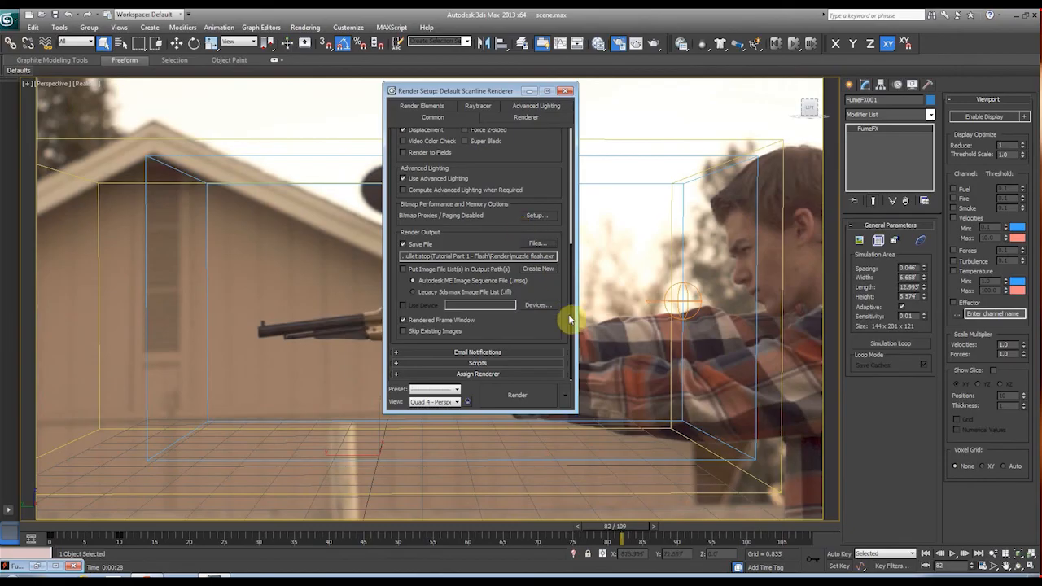